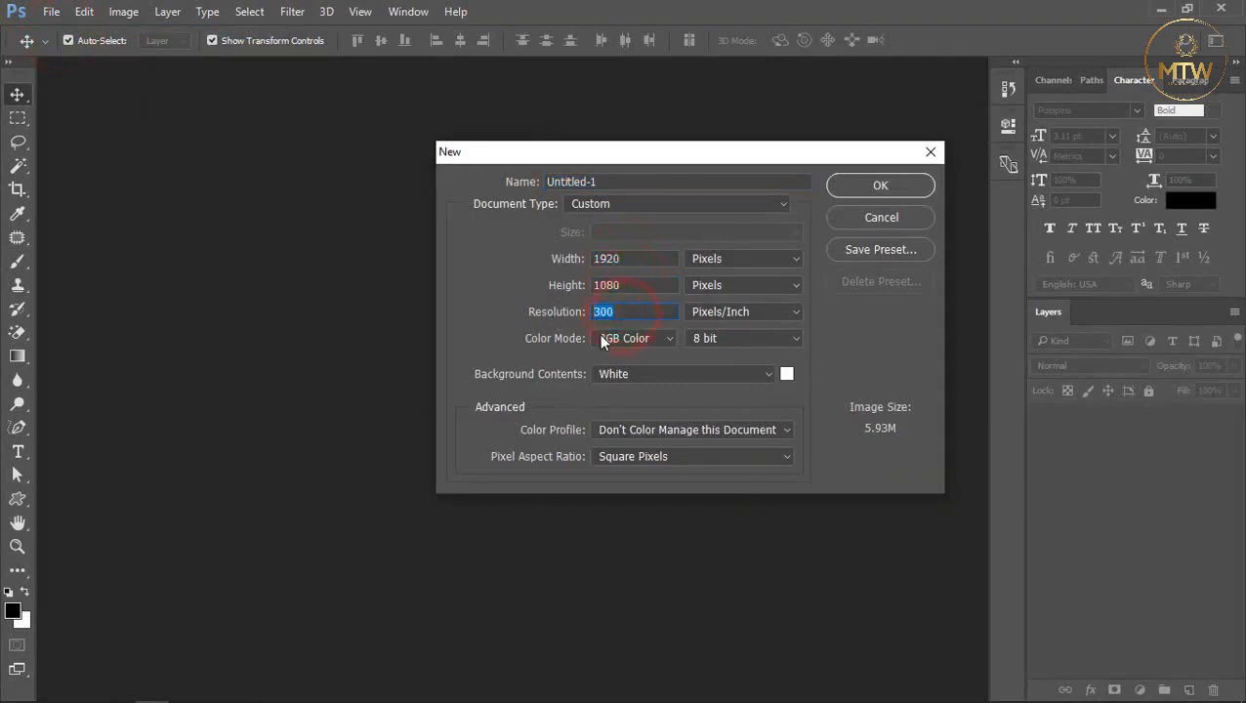
Create a 1920 × 1080 px RGB document at 300 pixels/inch with a white background and unlock its background layer
left_click(892, 187)
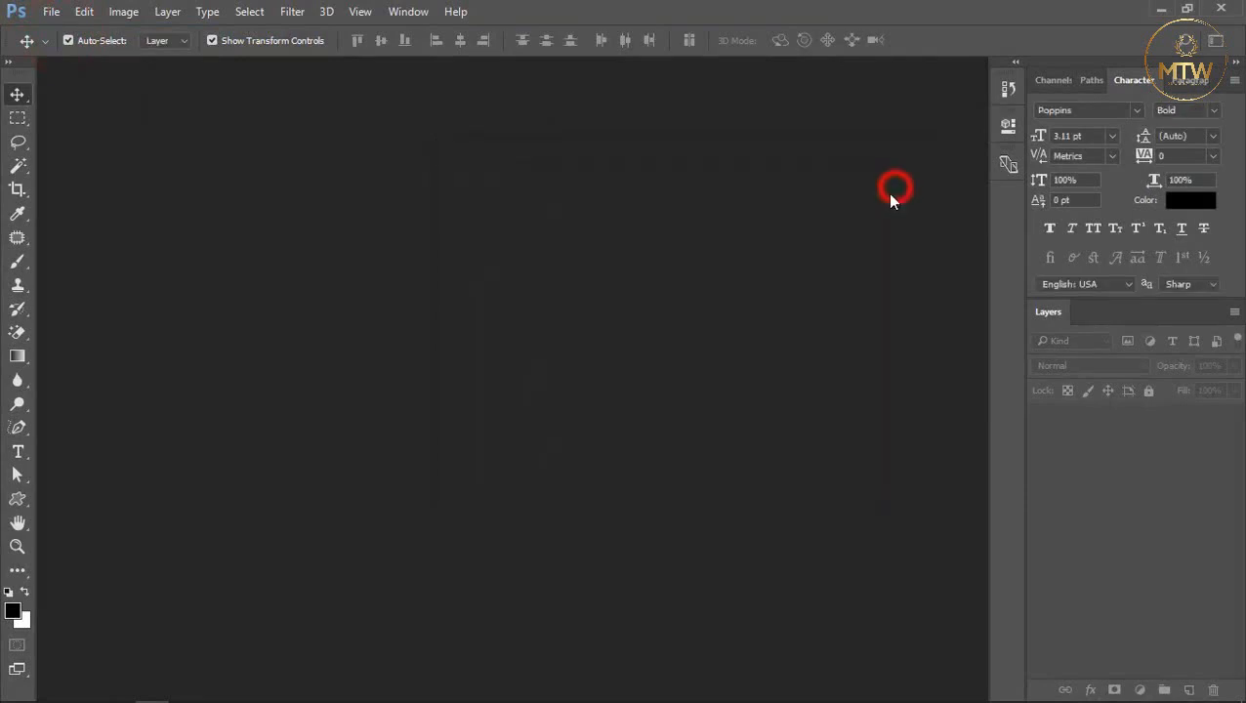
left_click(1212, 418)
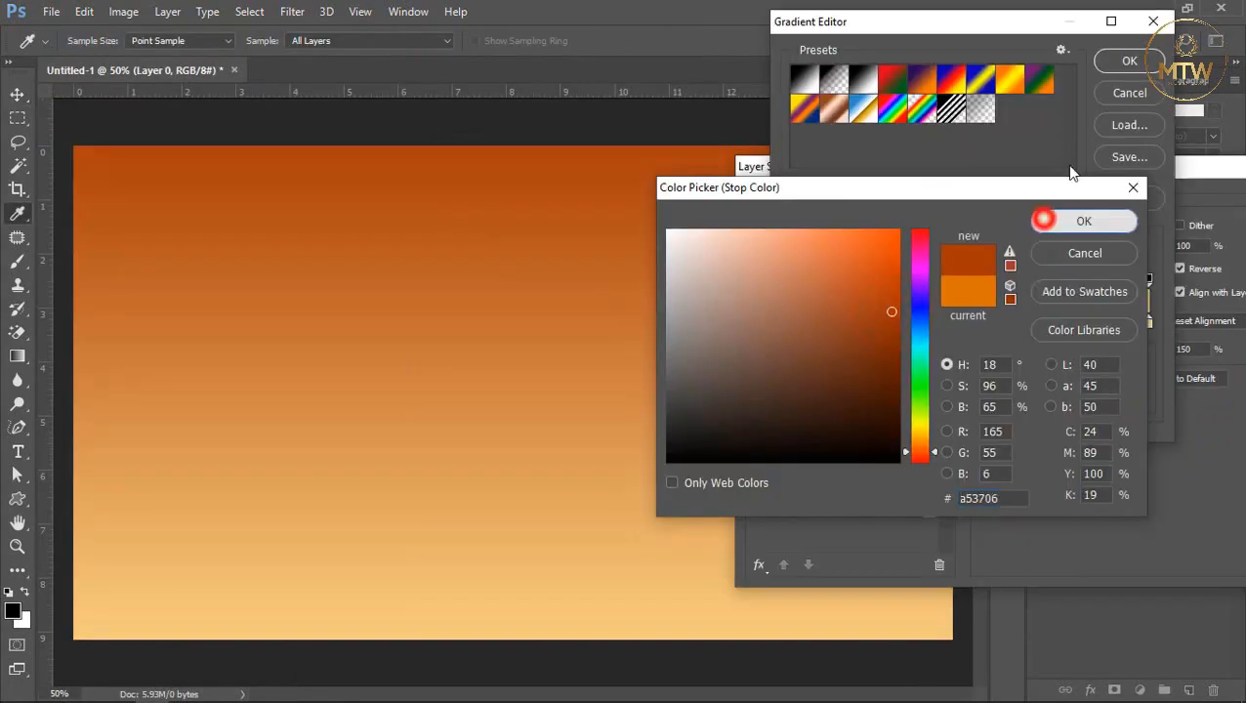
Give the background a reversed linear gradient overlay from dark orange a53706 to pale yellow, 90° angle and 150% scale, and lock the layer
left_click(1045, 218)
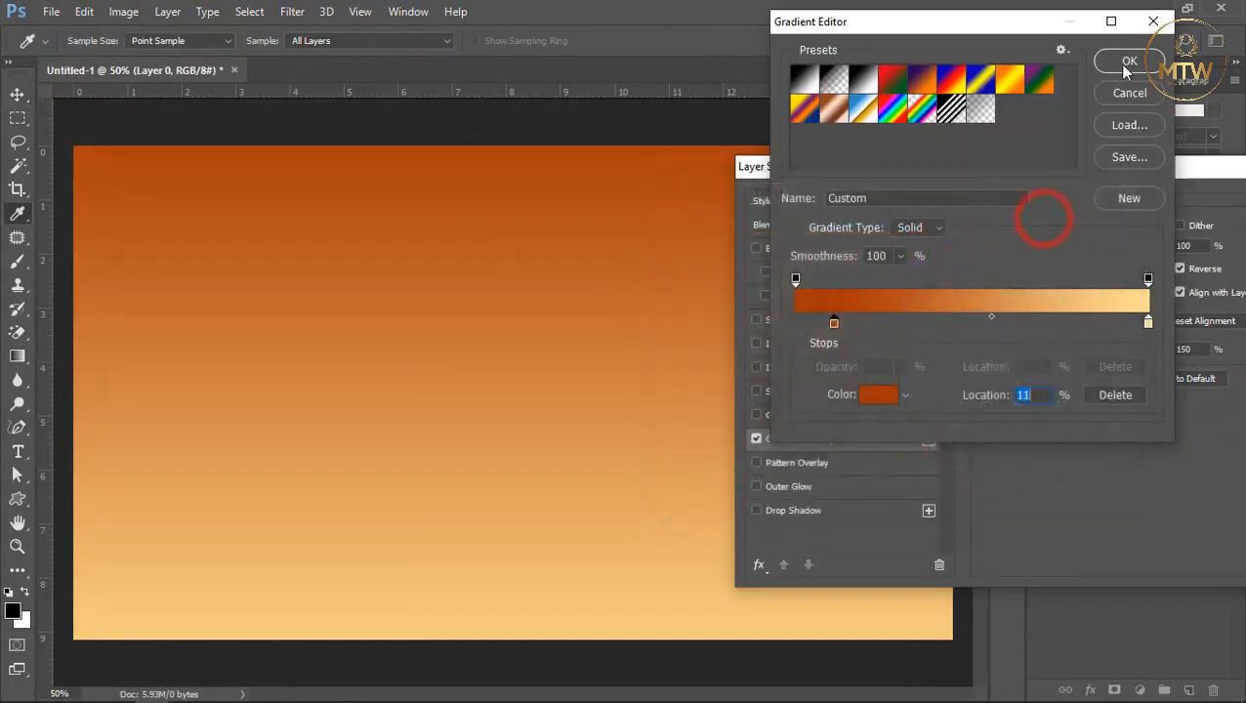
left_click(1126, 60)
left_click_drag(1043, 172, 814, 194)
left_click(1123, 239)
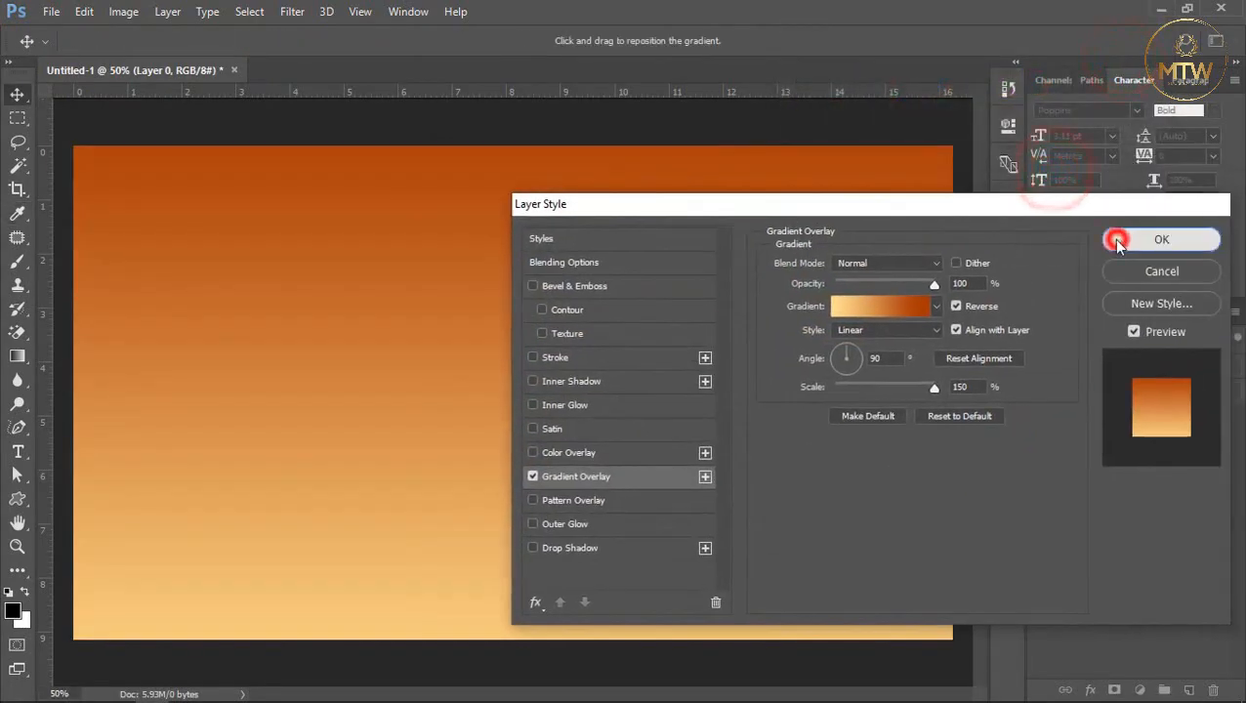
left_click(790, 114)
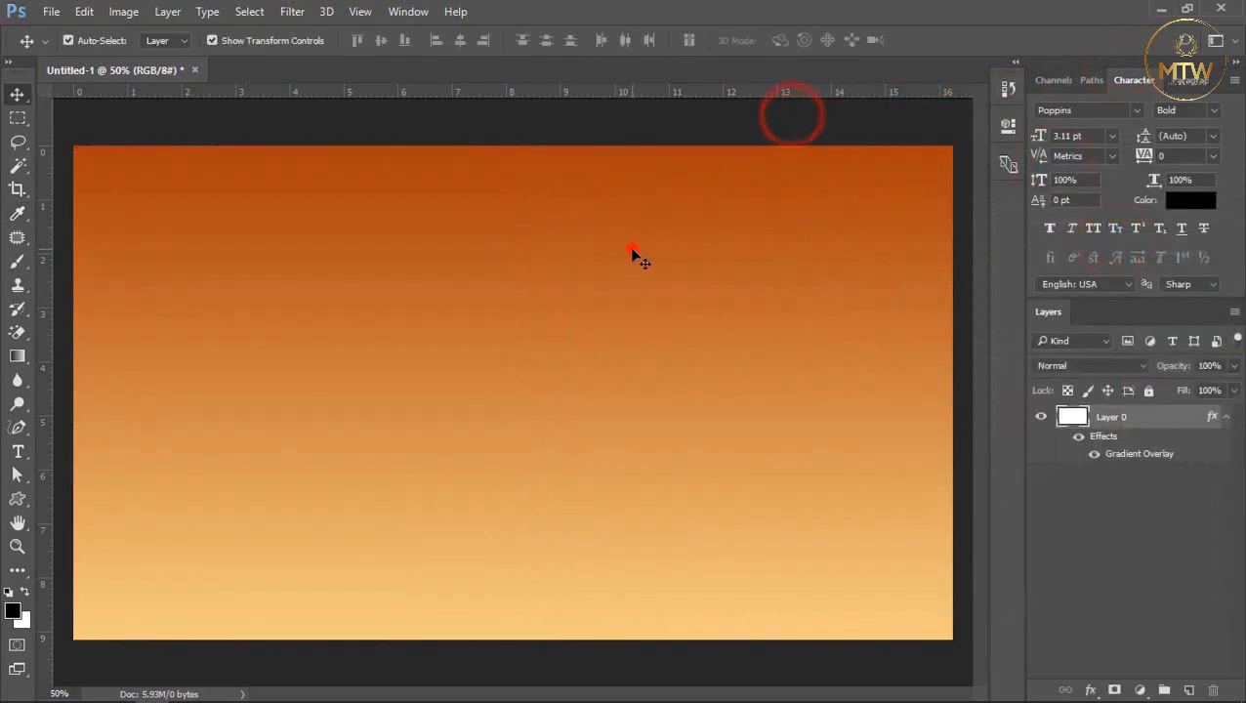
left_click(632, 252)
left_click(1149, 391)
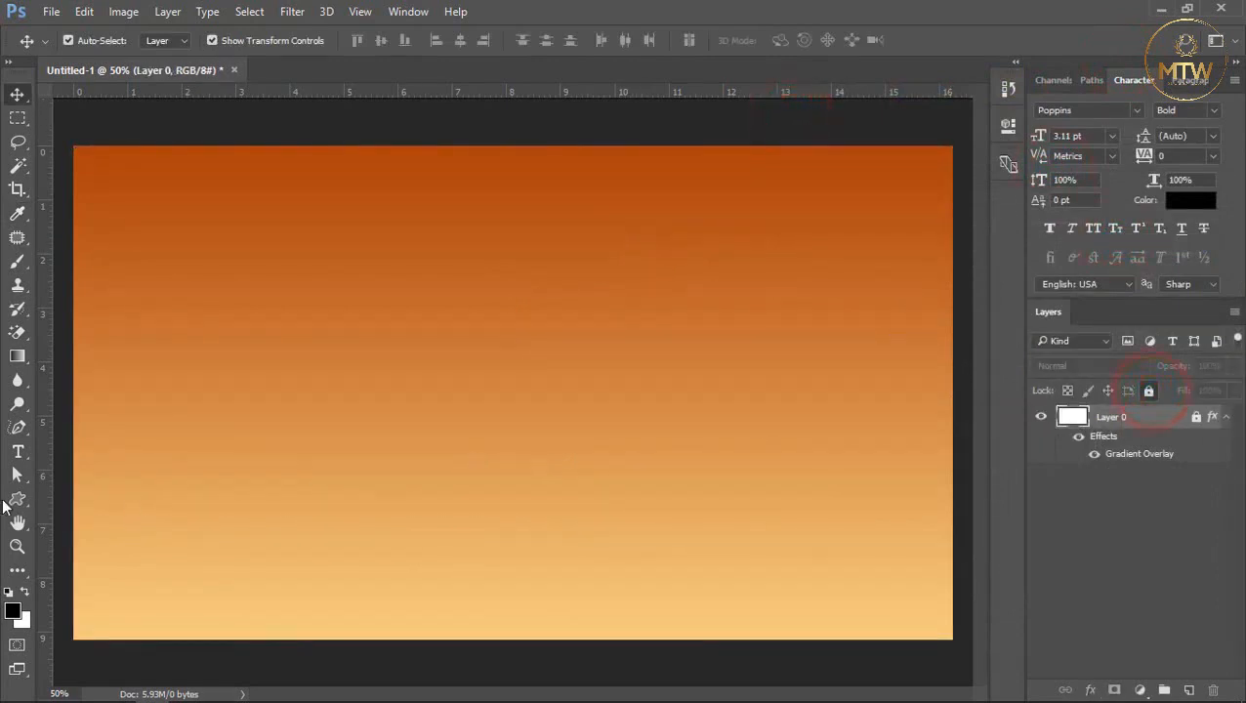
Draw a black circle about 256 px across on a new layer and place it in the upper middle of the sky
left_click(14, 498)
right_click(14, 498)
left_click(57, 535)
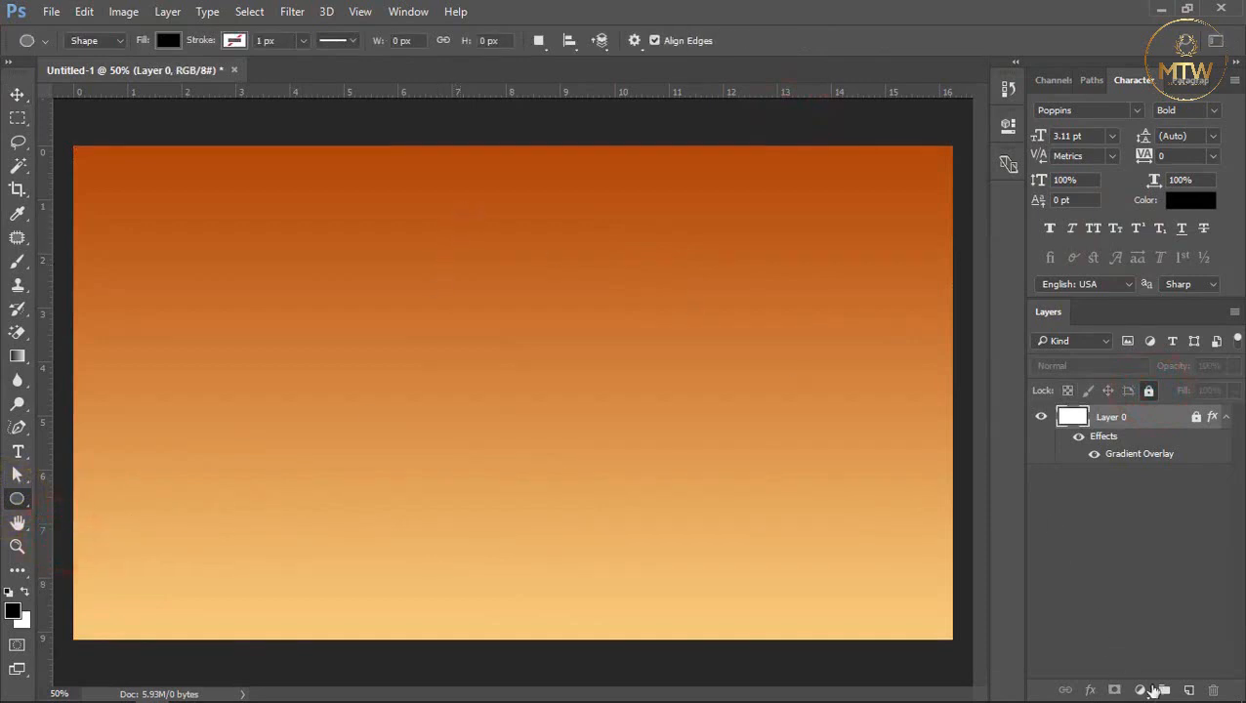
left_click(1187, 691)
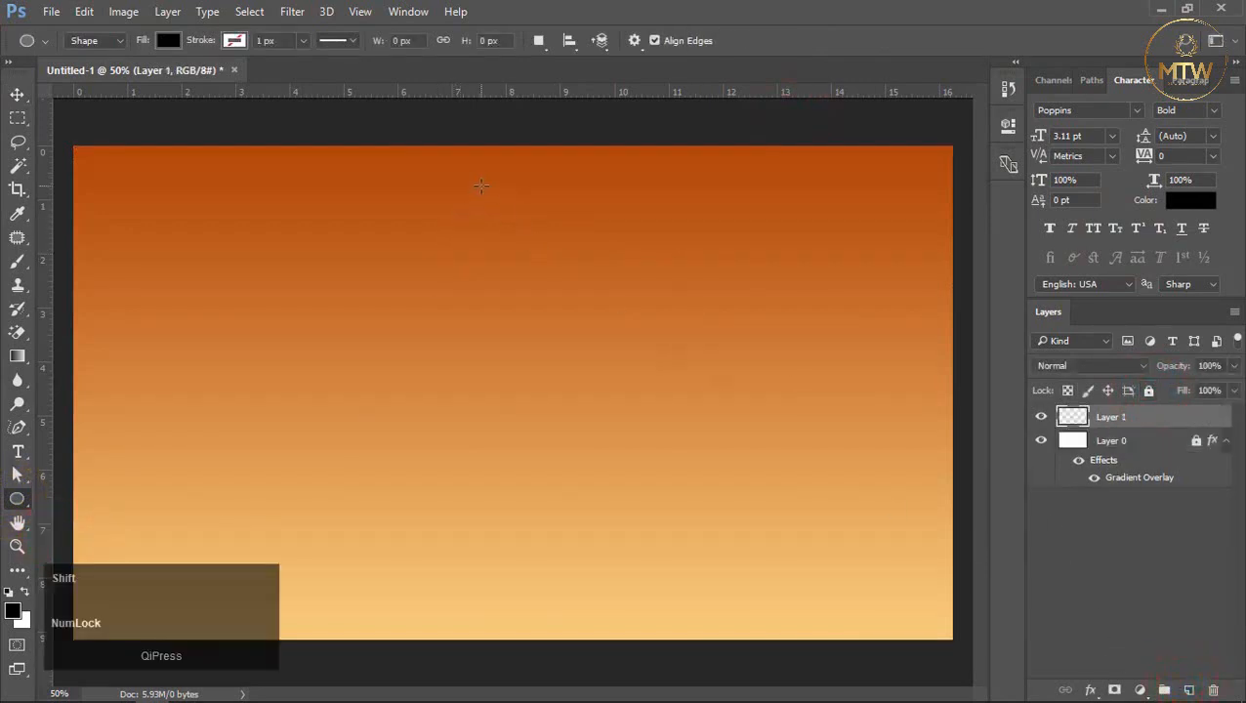
left_click_drag(481, 185, 597, 303)
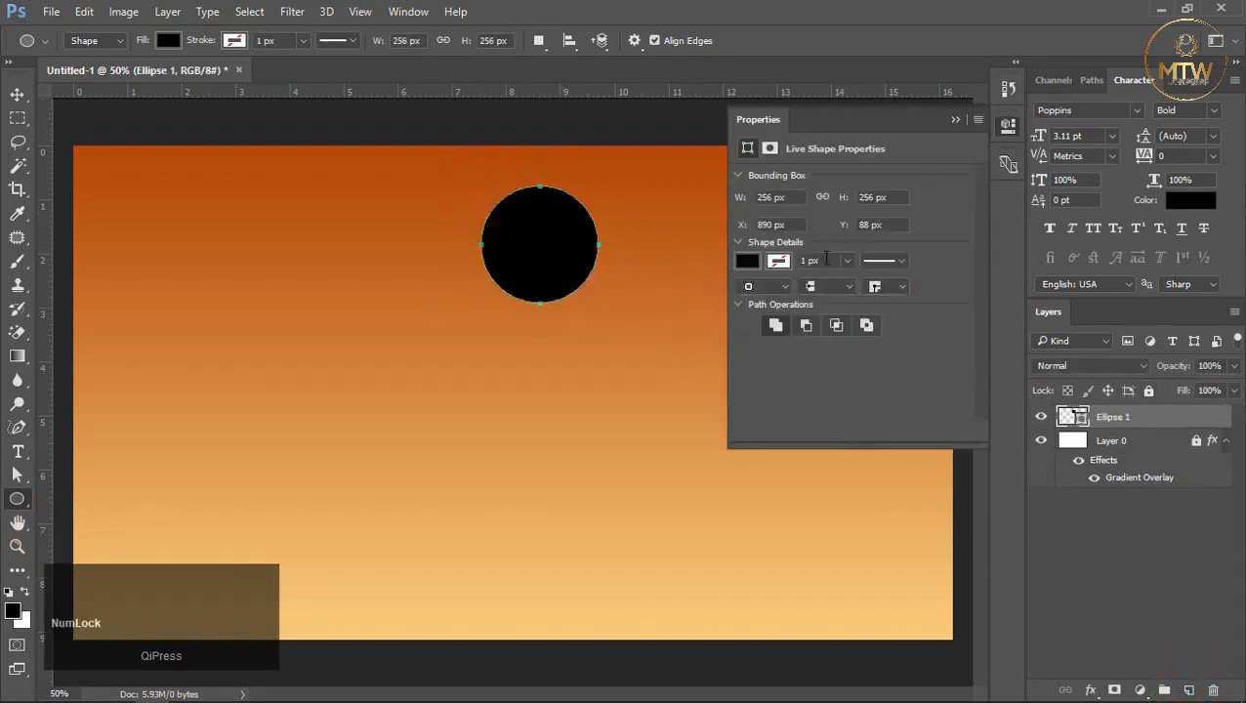
left_click(953, 120)
left_click(17, 95)
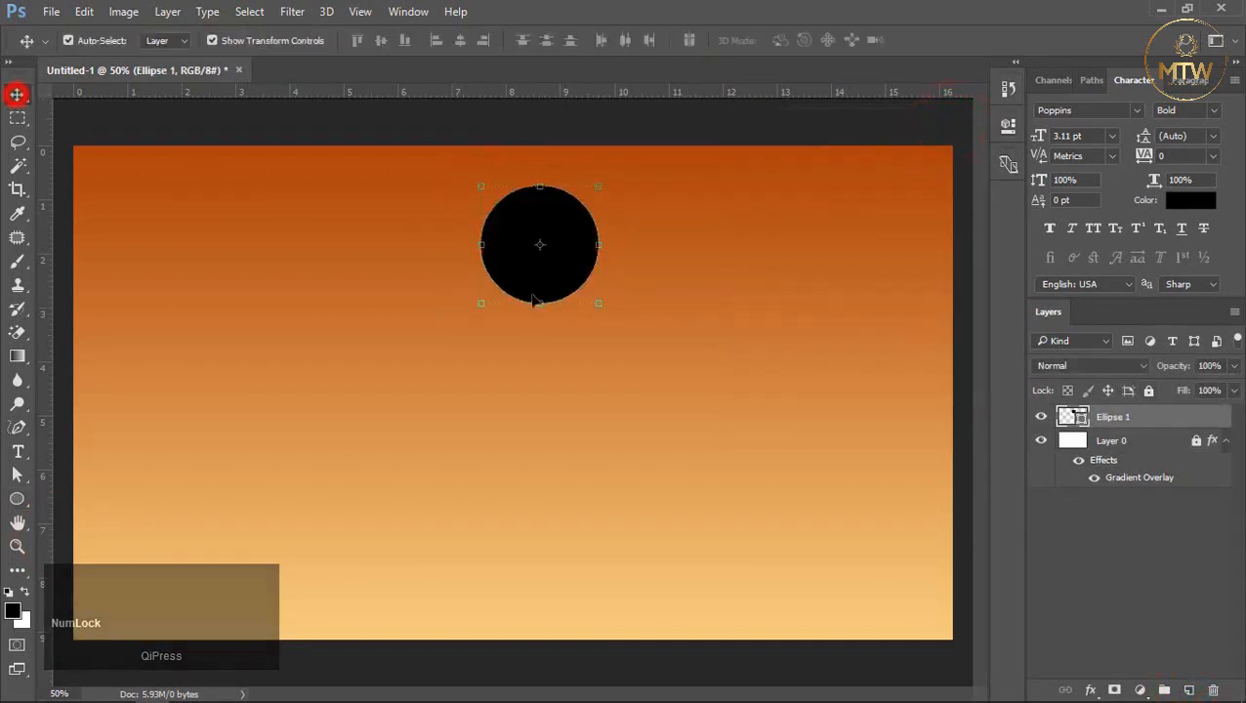
left_click_drag(570, 244, 522, 277)
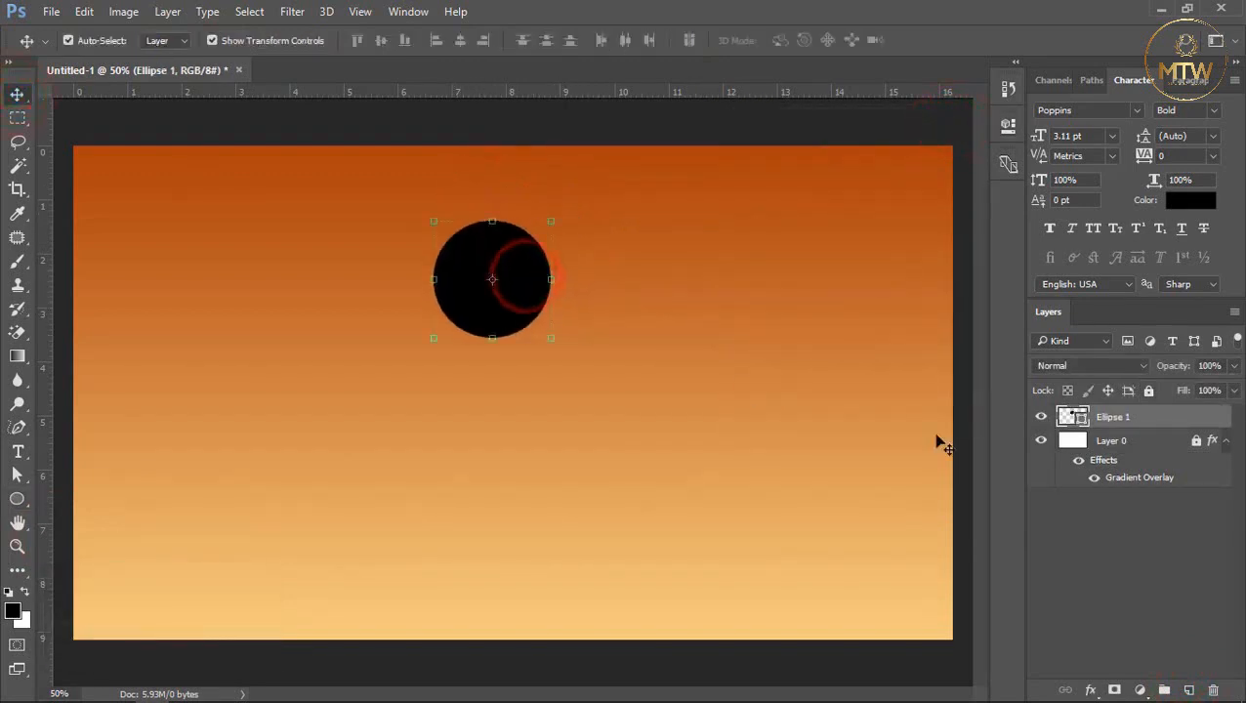
Recolor the circle to yellow-orange ffb238 and center it horizontally on the canvas as the sun
double_click(1074, 417)
left_click(627, 241)
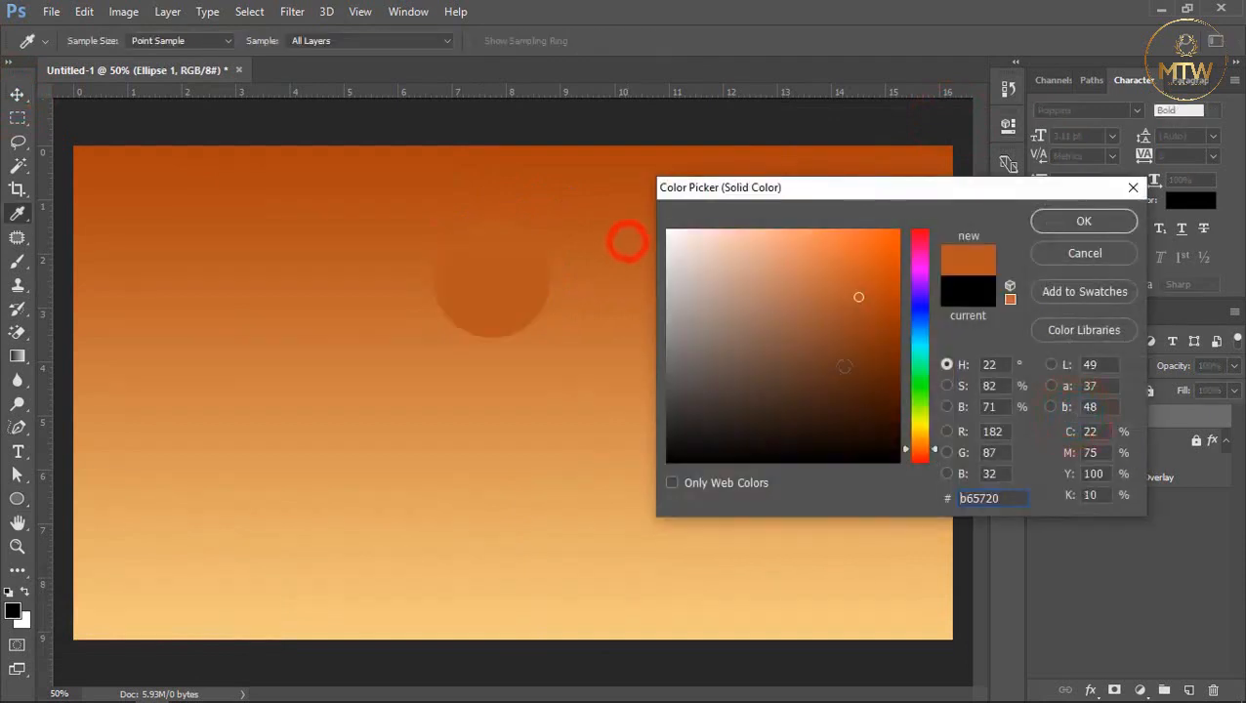
left_click(921, 439)
left_click_drag(852, 259, 858, 231)
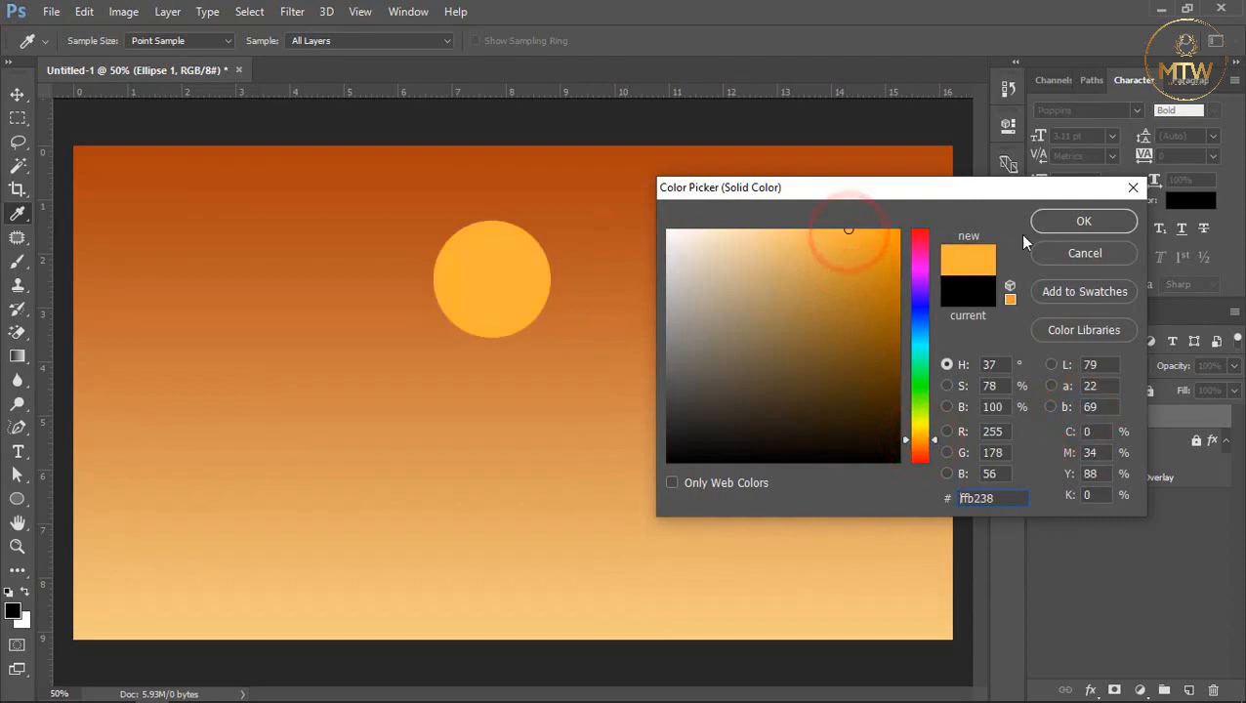
left_click(1069, 221)
mouse_move(525, 278)
left_mouse_down()
mouse_move(540, 278)
mouse_move(540, 263)
left_mouse_up()
left_click(664, 275)
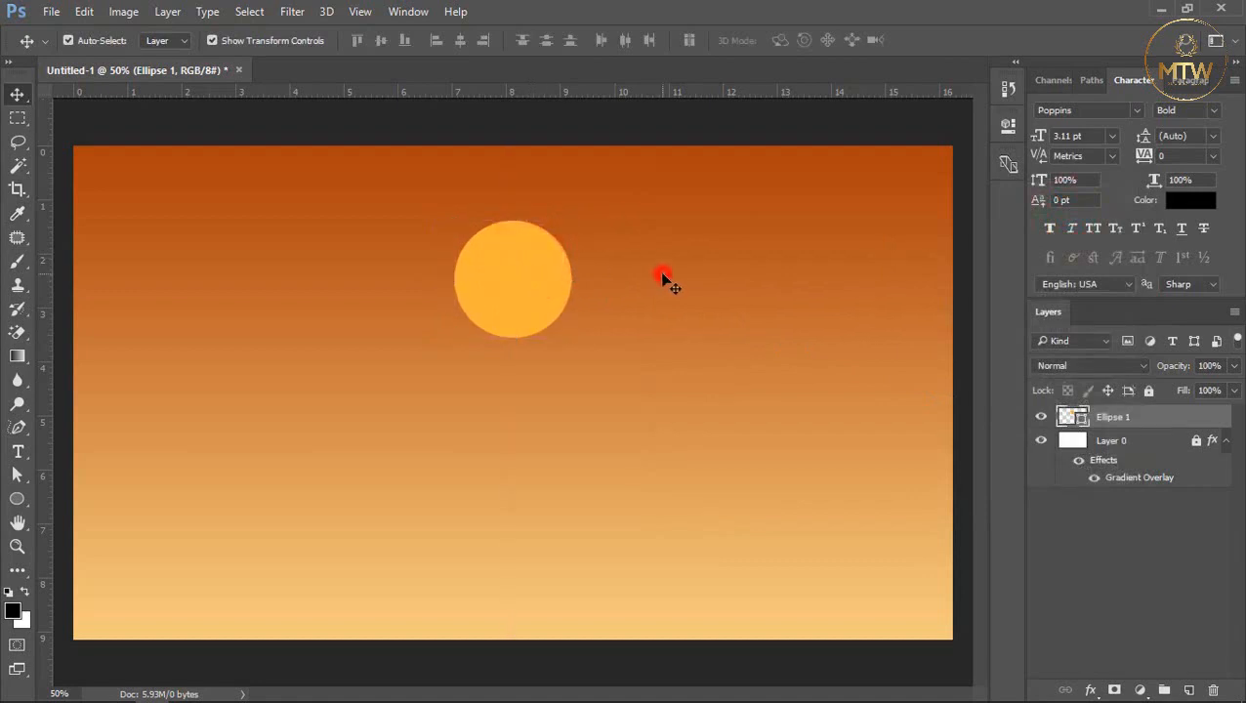
Draw a closed two-peak mountain silhouette from the canvas's left edge on a new layer with the Freeform Pen in Shape mode
left_click(18, 427)
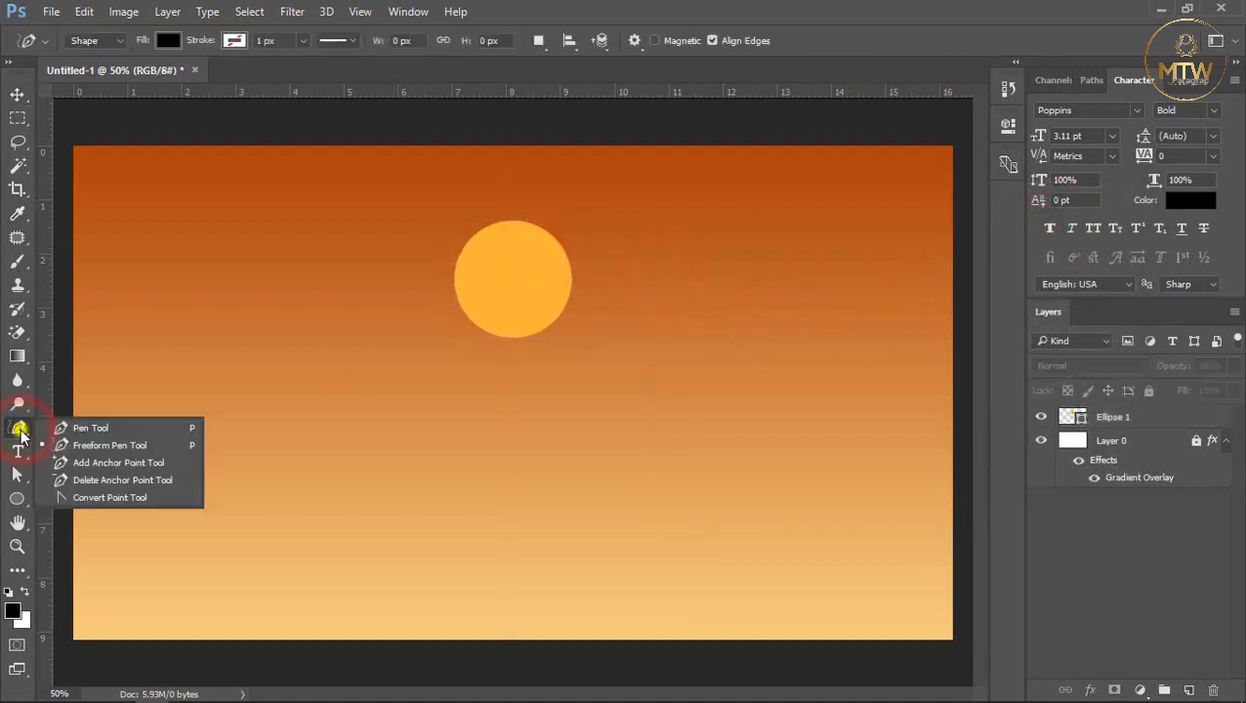
left_click(76, 448)
left_click(85, 41)
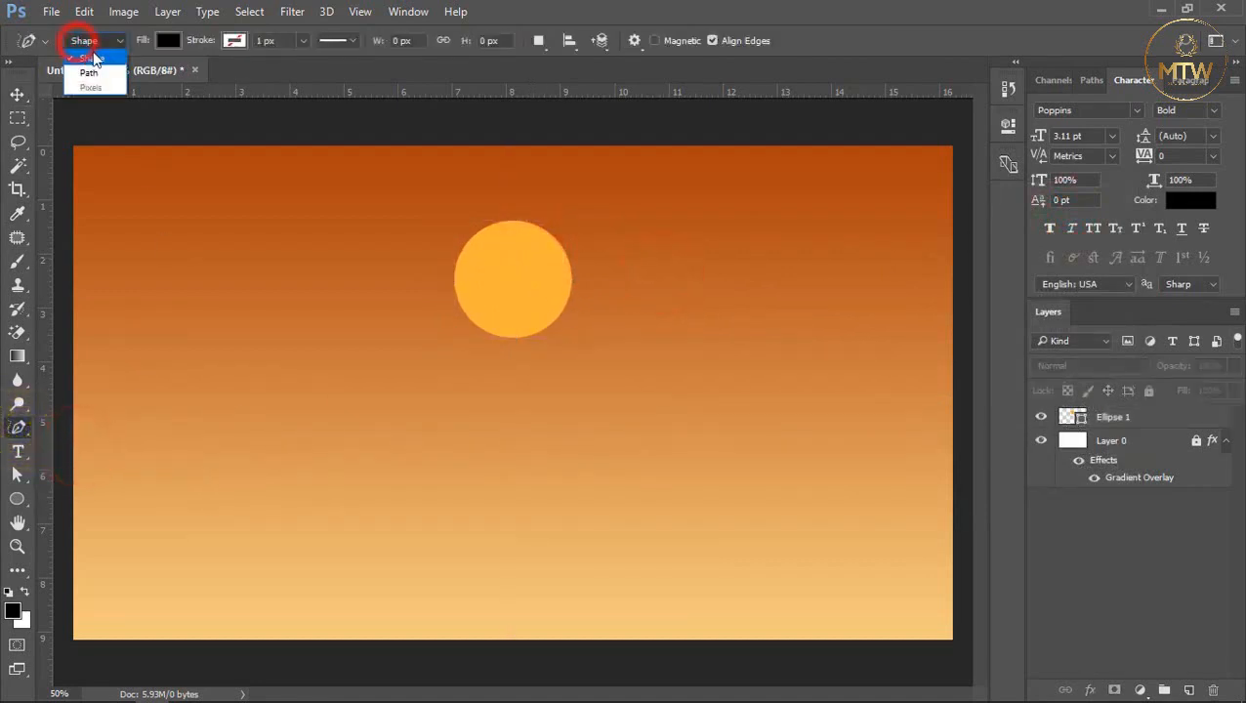
left_click(88, 66)
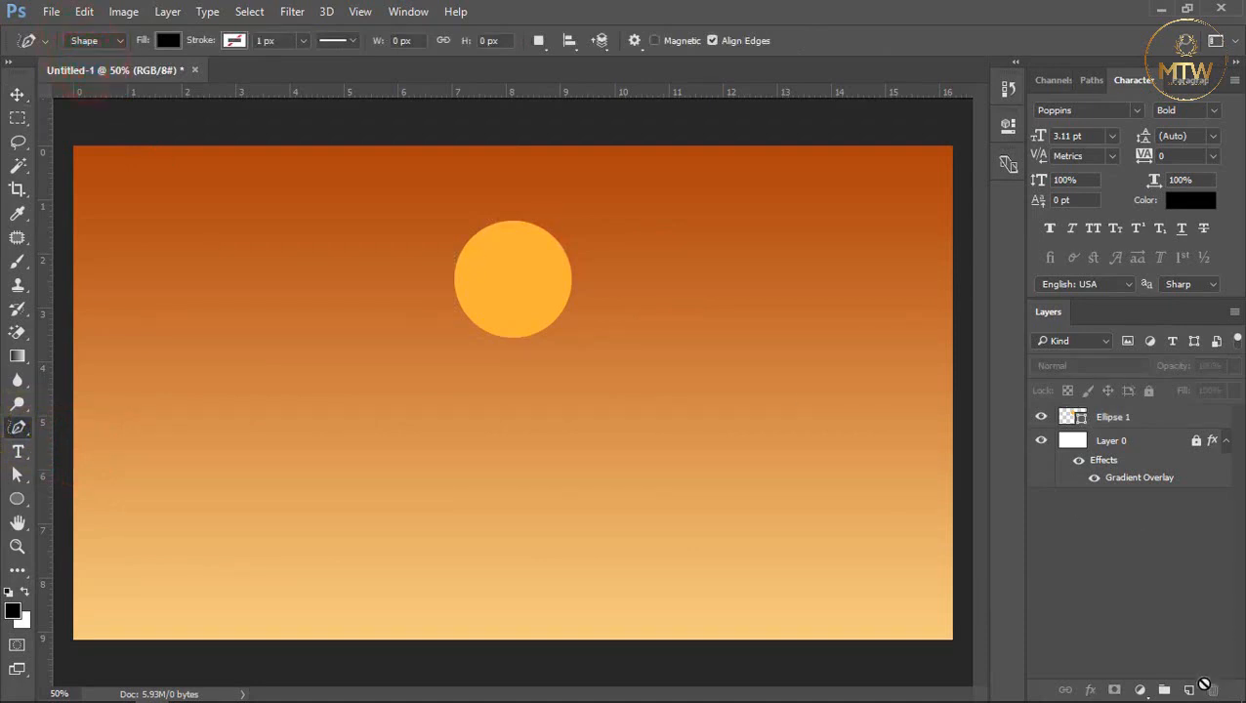
left_click(1187, 689)
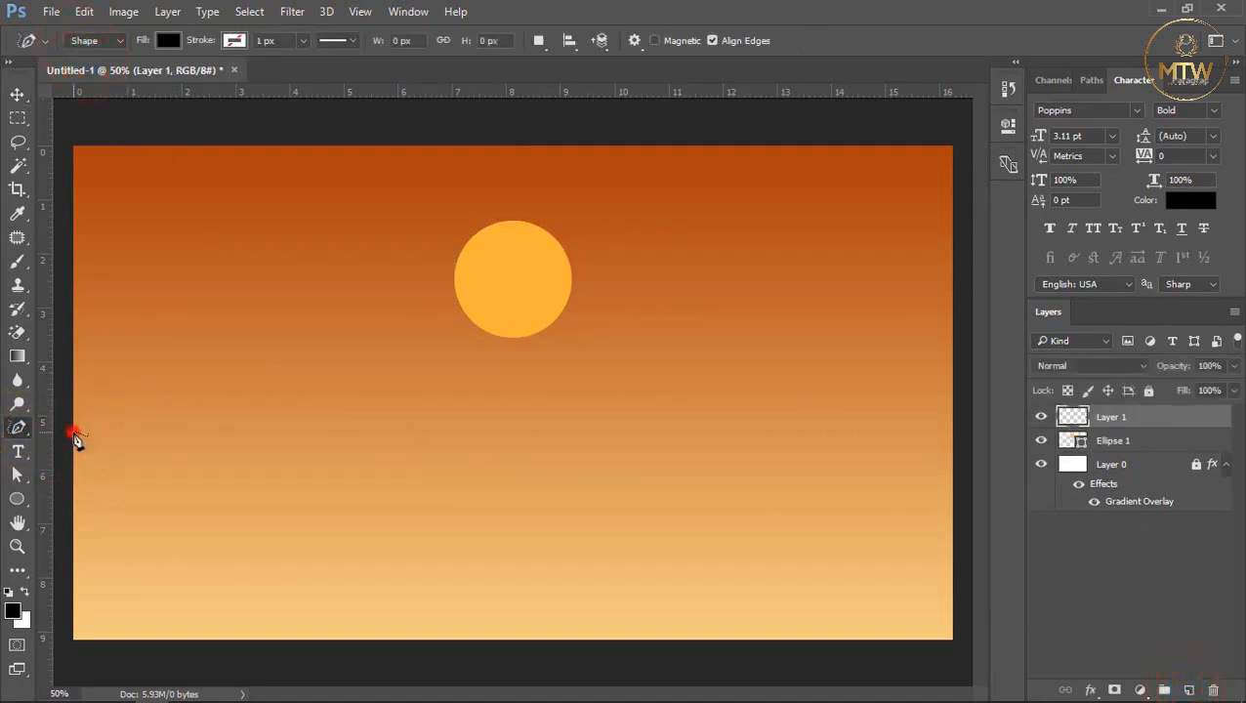
left_click_drag(75, 433, 162, 398)
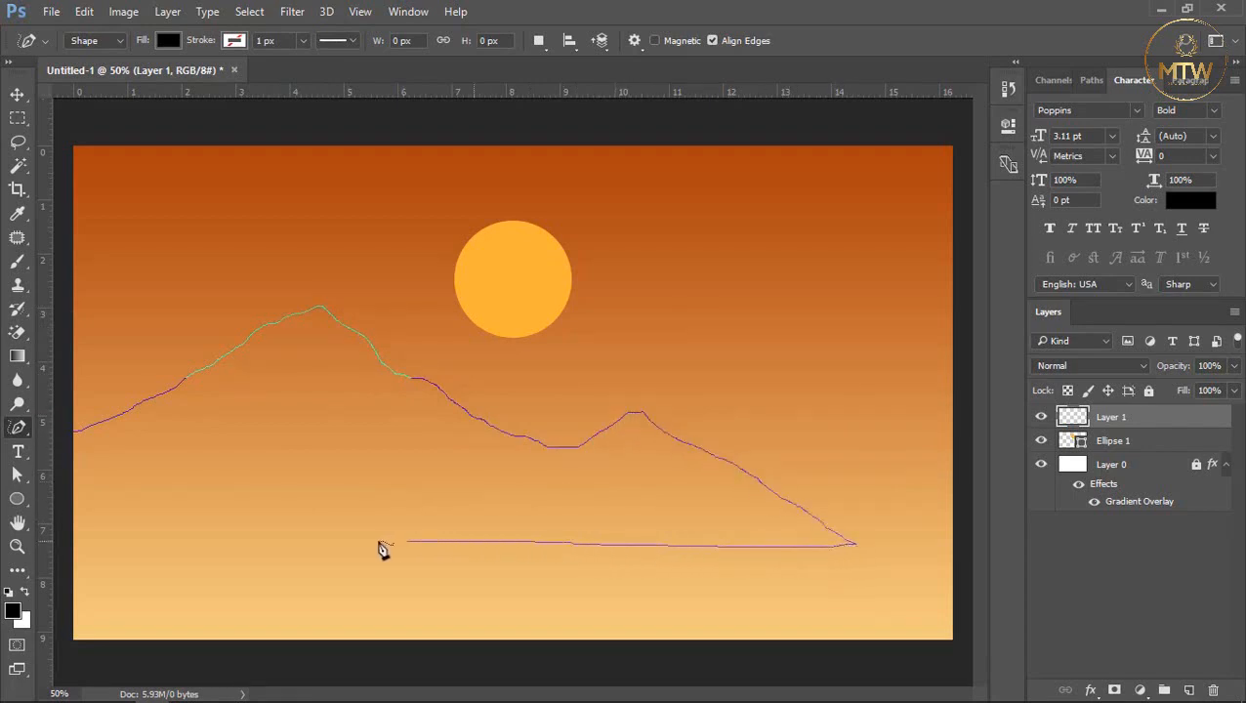
left_click(67, 430)
Scale the mountain shape down to about 69% width and 79% height, keeping it against the canvas's left edge
left_click(17, 97)
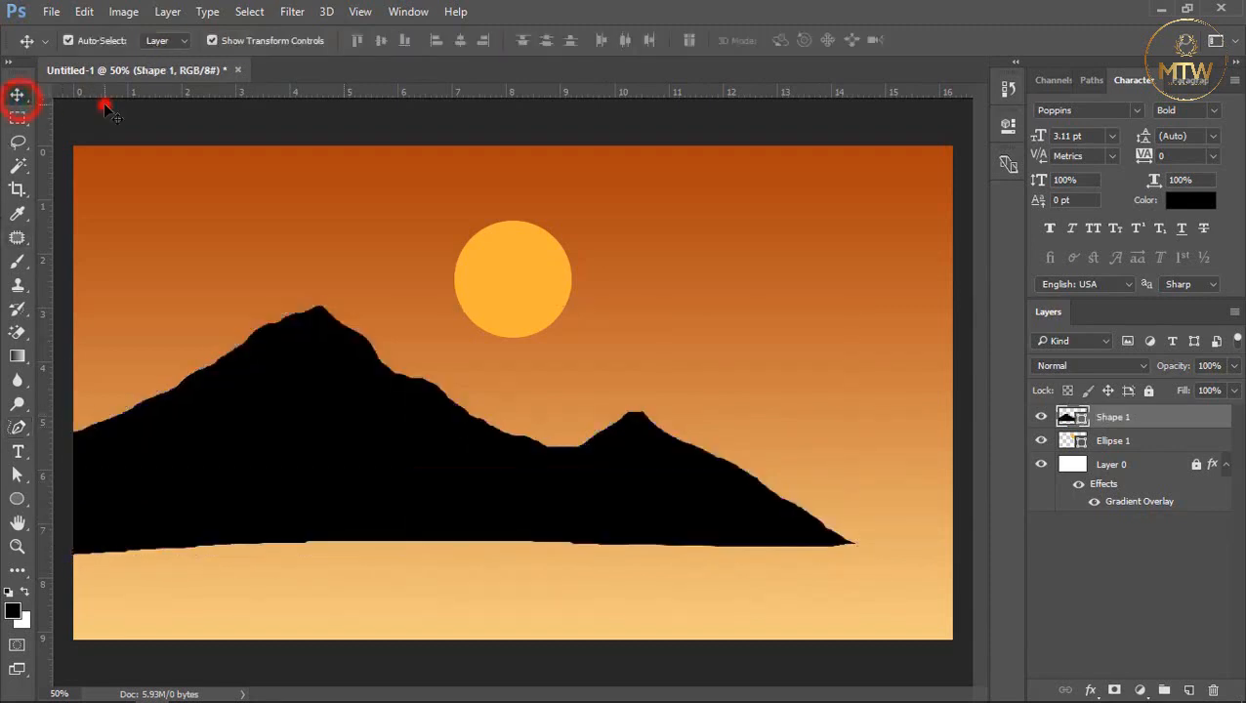
left_click(363, 444)
key("ctrl+t")
left_click_drag(852, 551, 614, 501)
double_click(478, 431)
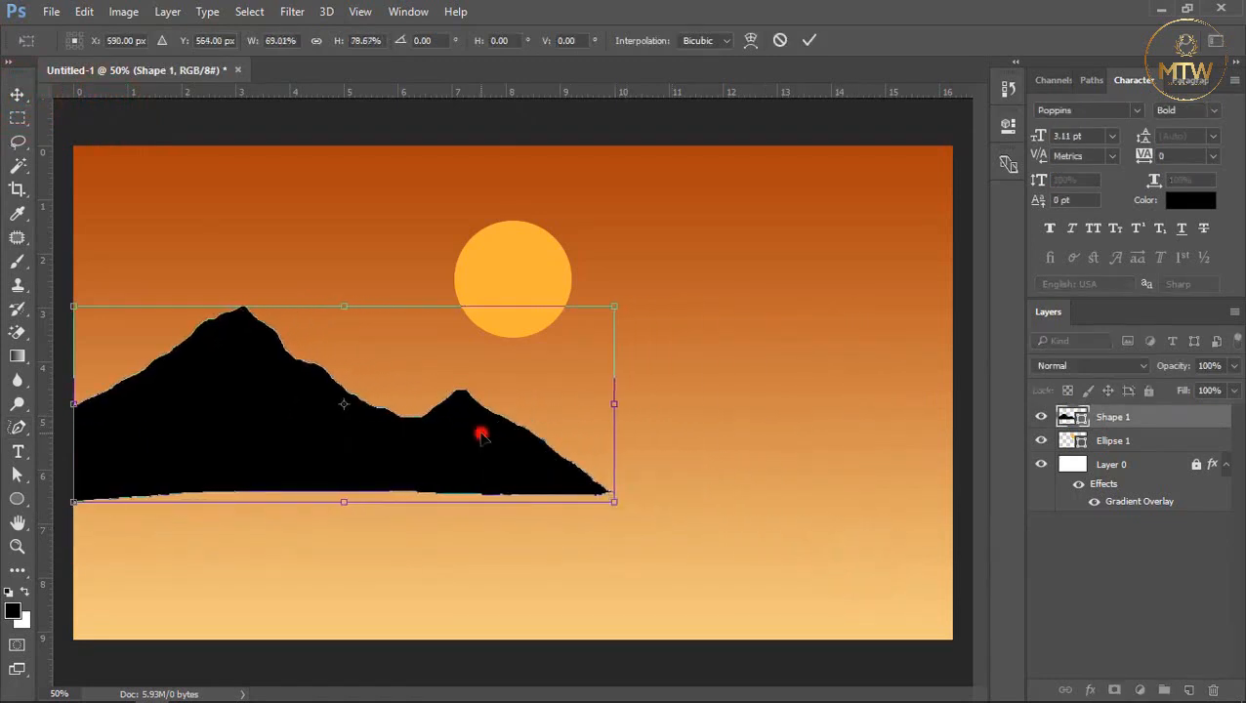
Change the mountain shape's fill color to a very dark brown, about 2b1b18
double_click(1048, 418)
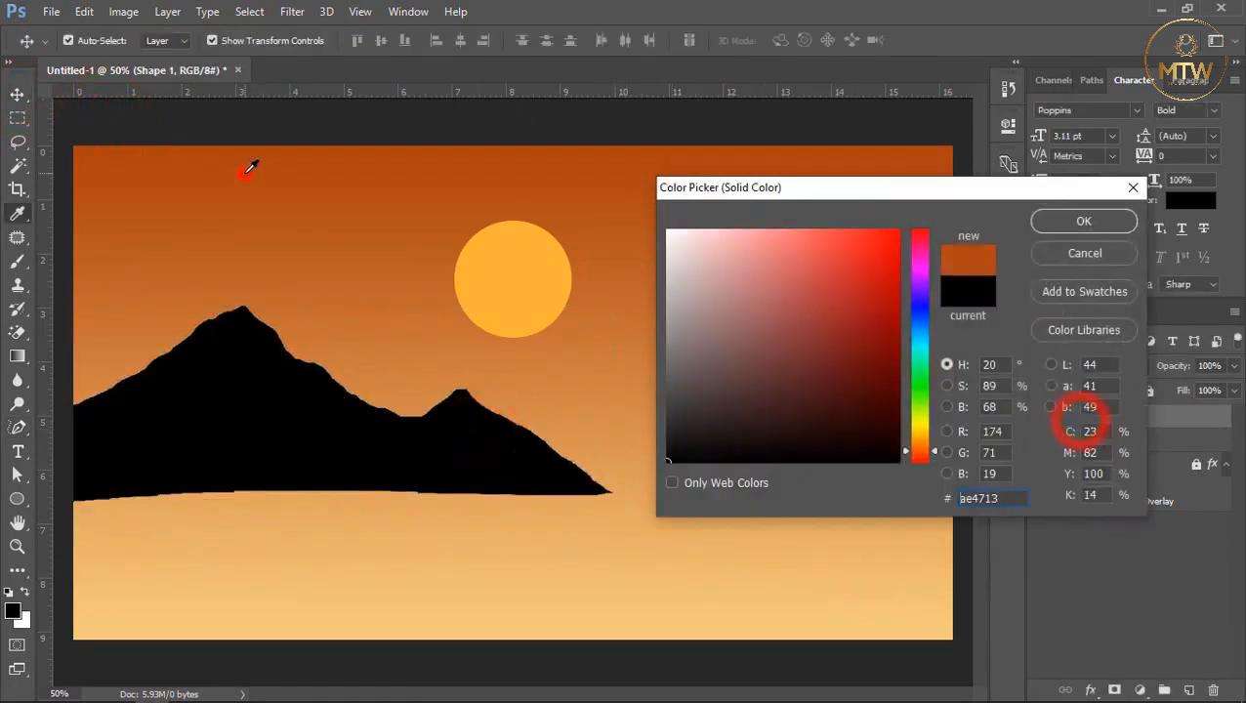
left_click(245, 173)
left_click(775, 386)
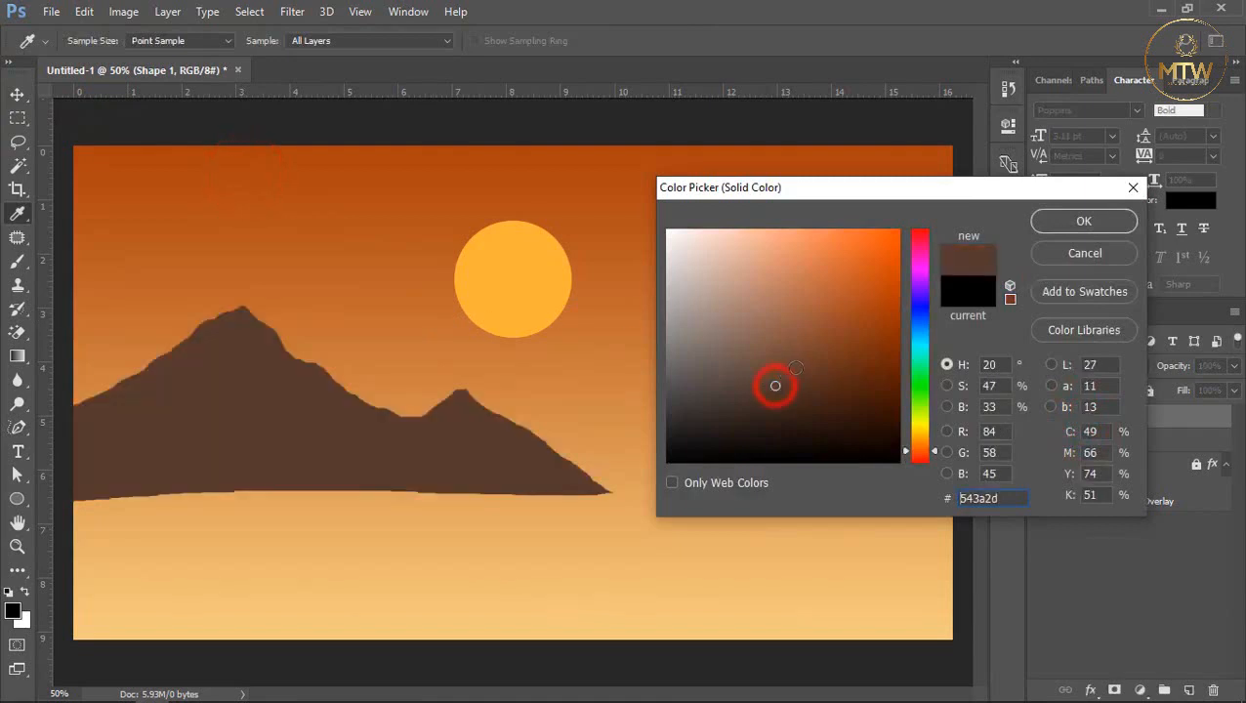
mouse_move(830, 404)
left_mouse_down()
mouse_move(879, 405)
mouse_move(837, 426)
mouse_move(850, 428)
left_mouse_up()
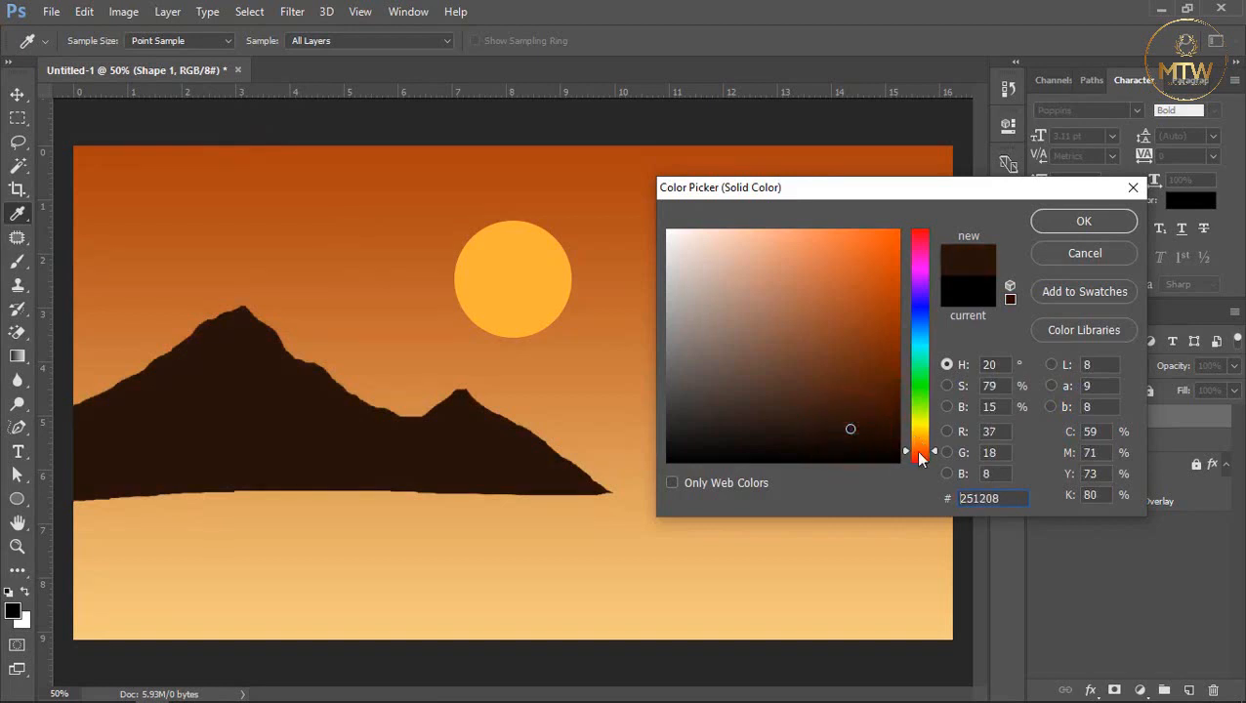
left_click_drag(928, 449, 918, 456)
left_click(811, 414)
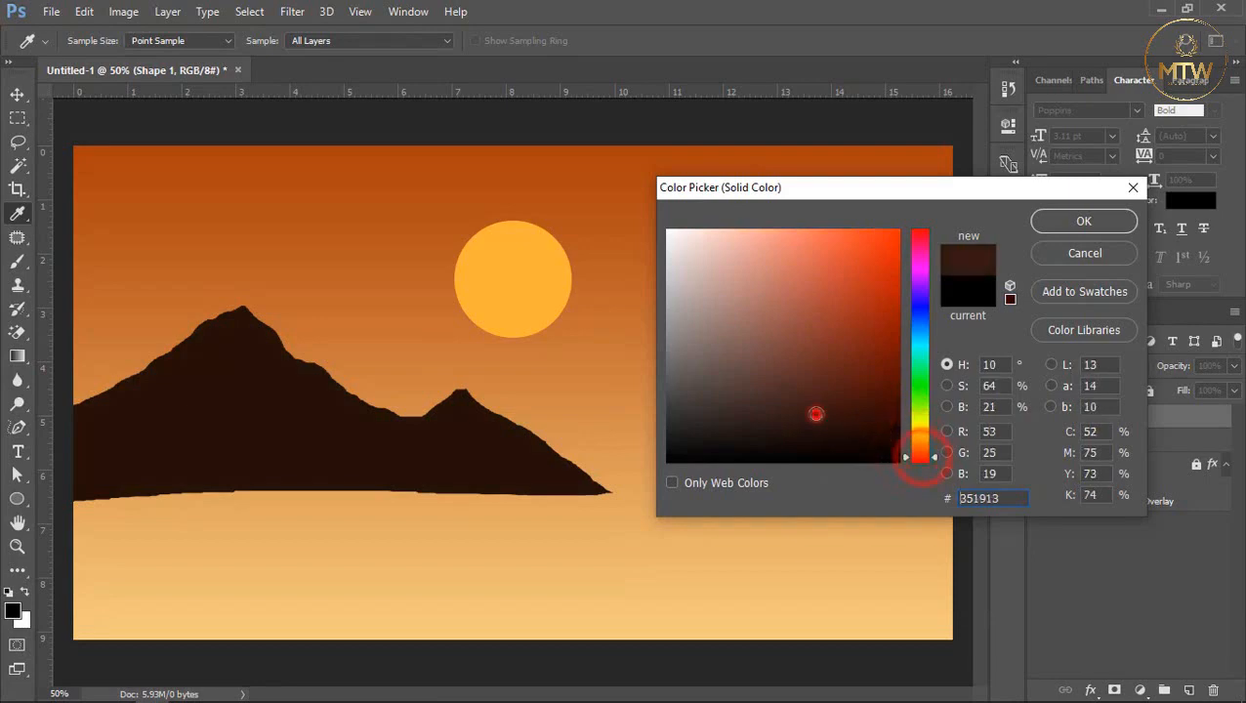
left_click_drag(804, 414, 791, 421)
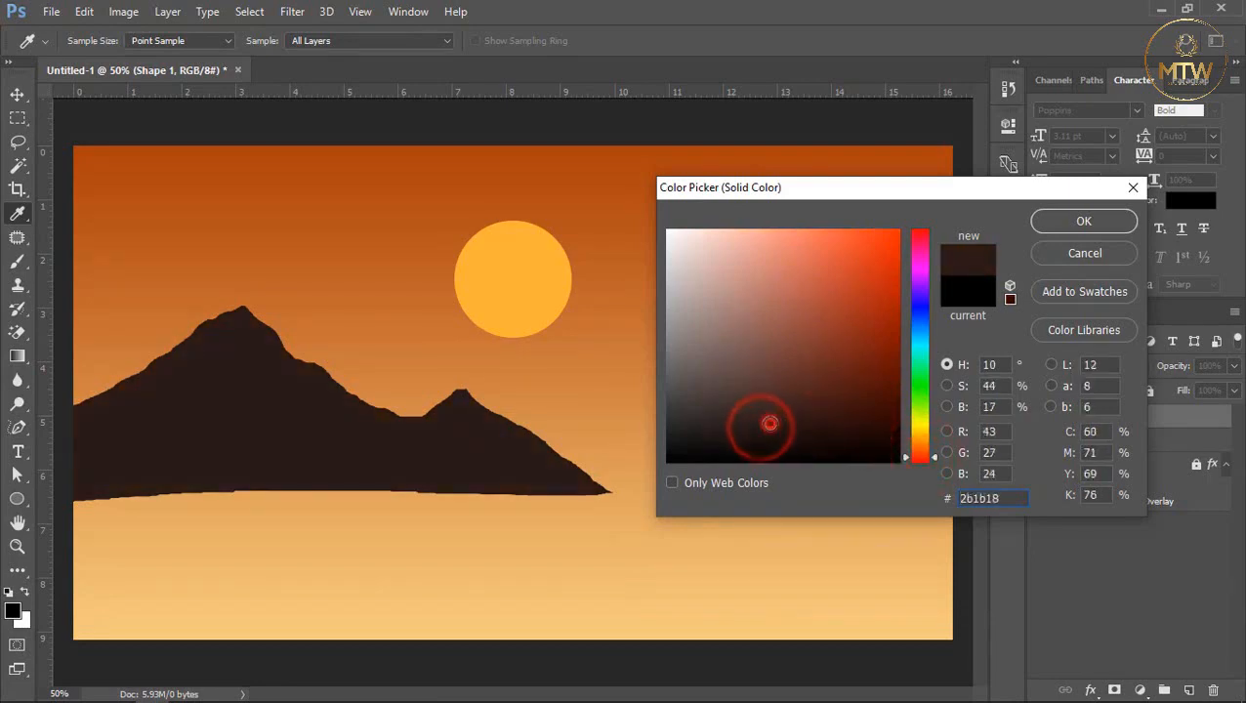
left_click(1041, 224)
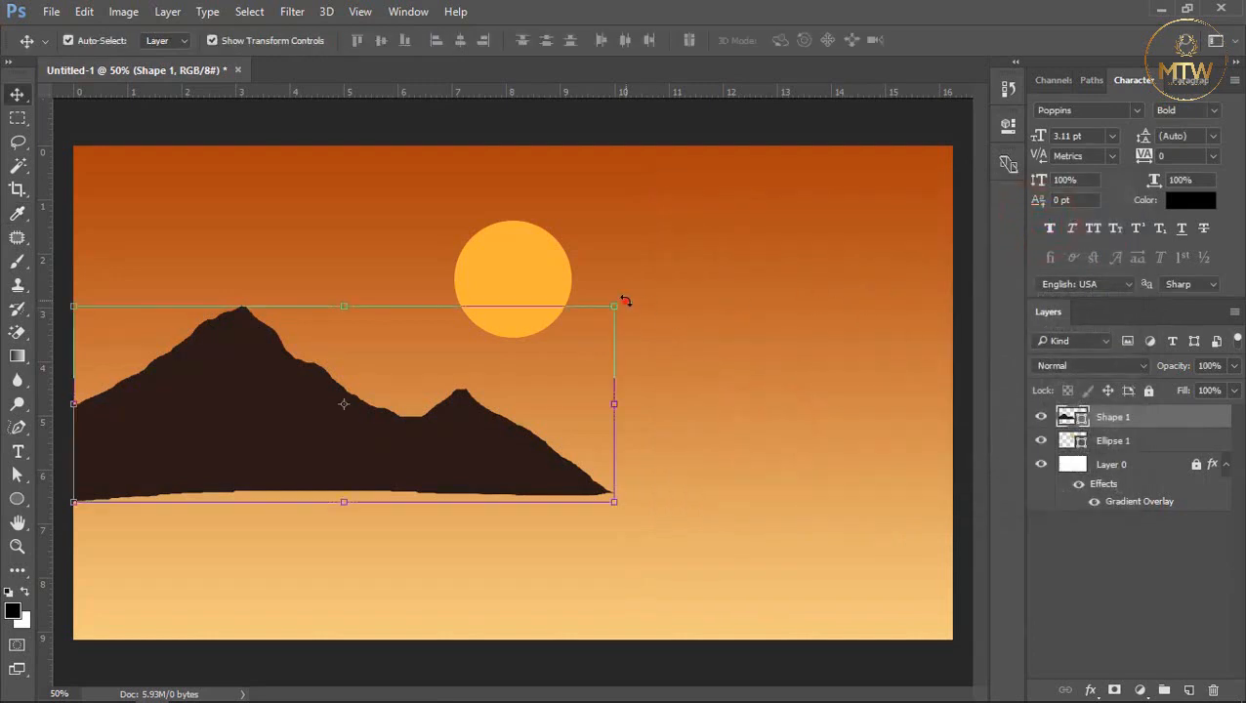
Shrink the mountain shape further to about 92% width and 83% height, keeping its lower left corner in place
left_click_drag(614, 305, 523, 339)
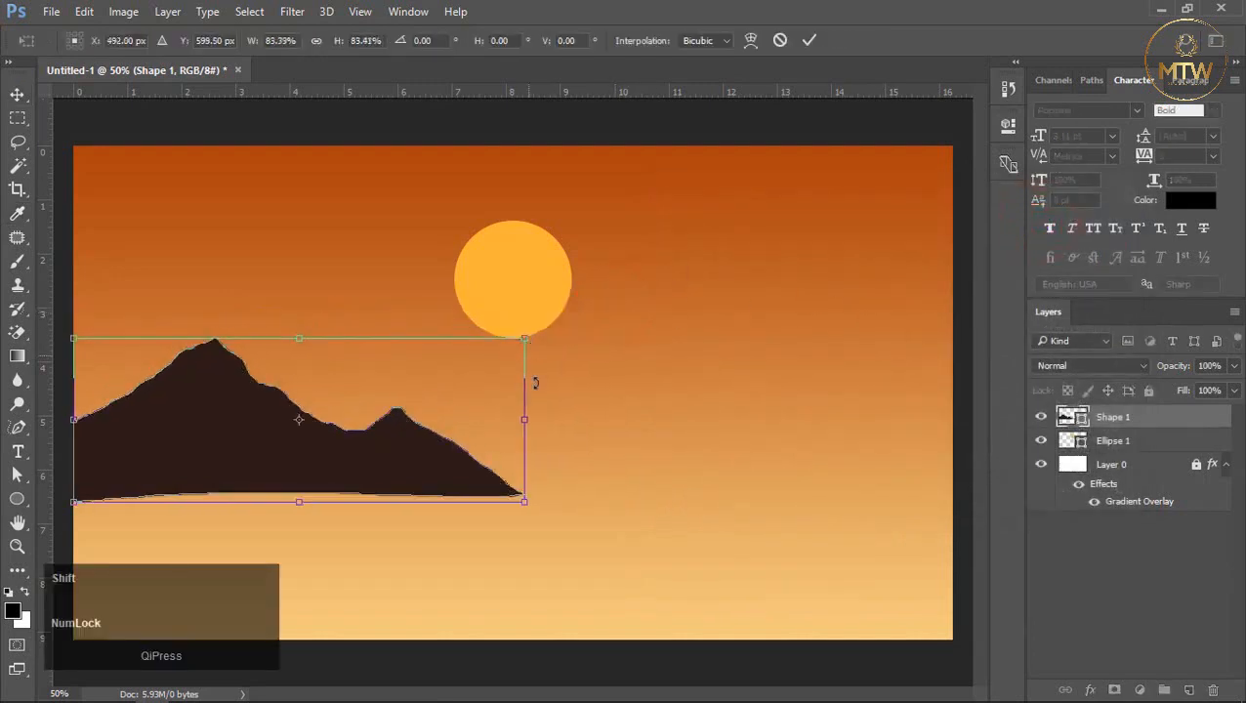
left_click_drag(526, 427, 572, 431)
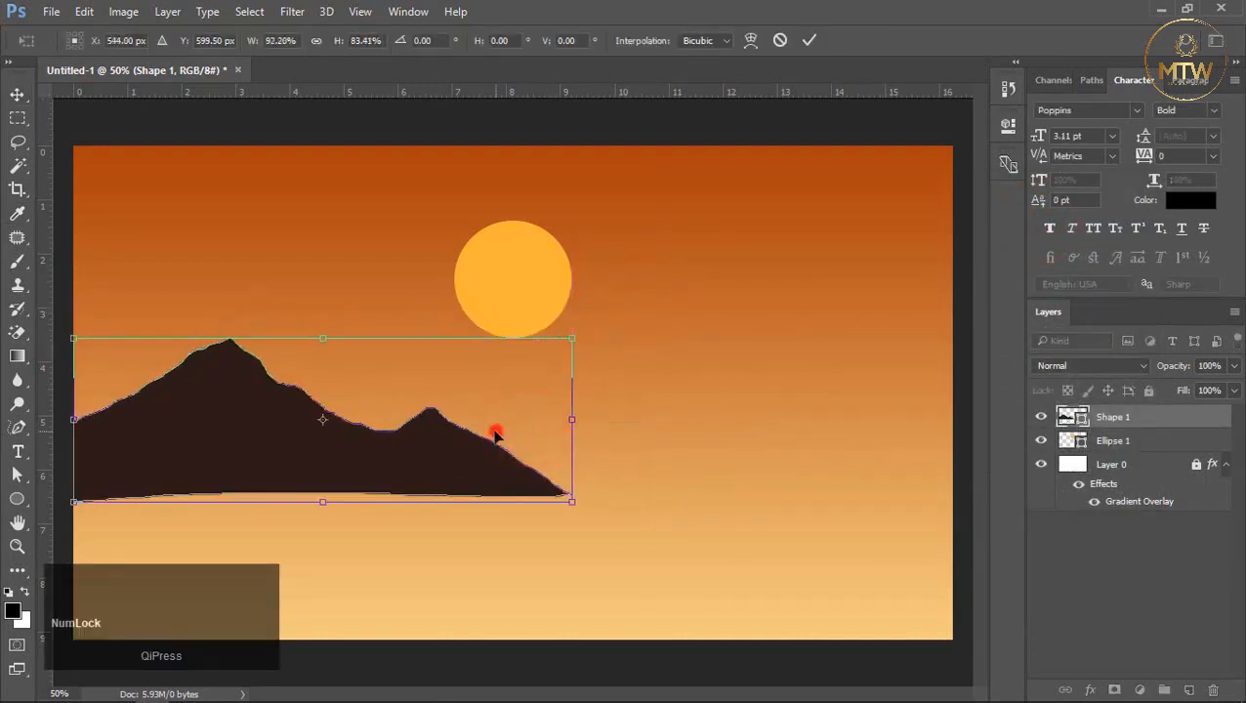
double_click(493, 428)
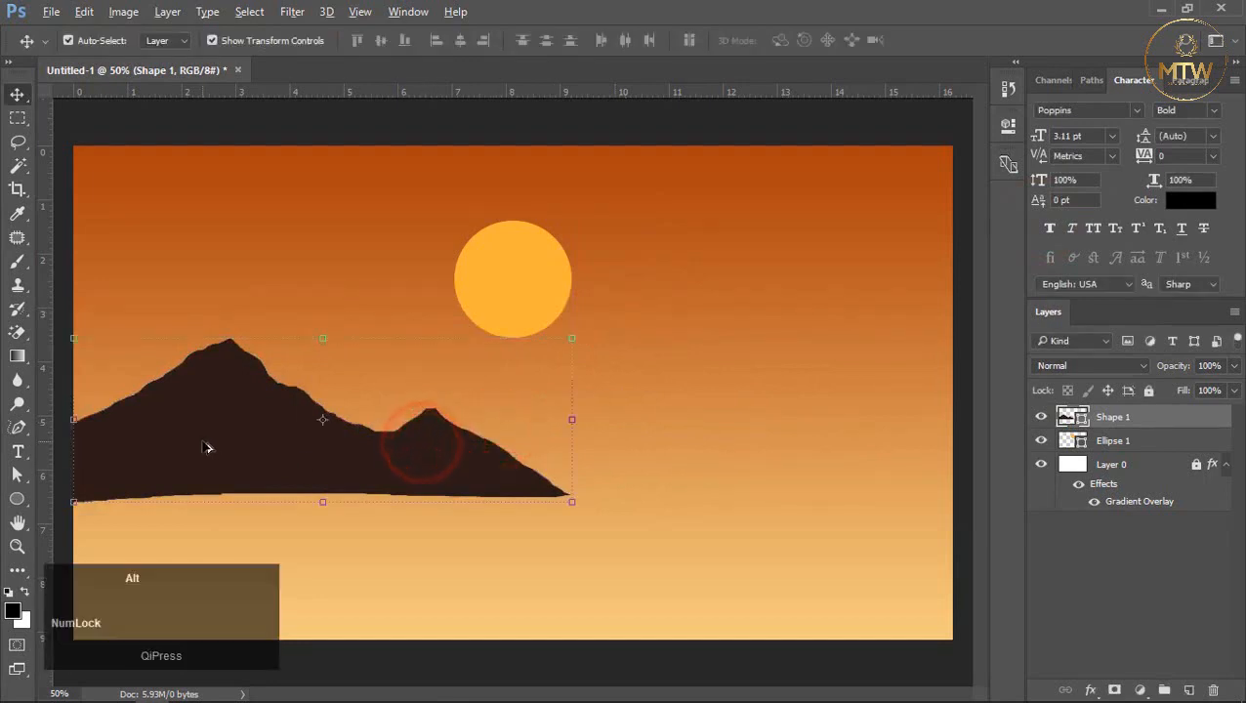
Duplicate the mountain shape, flip the copy horizontally, and align it with the canvas's right edge
left_click_drag(205, 439, 511, 445)
left_click(617, 336)
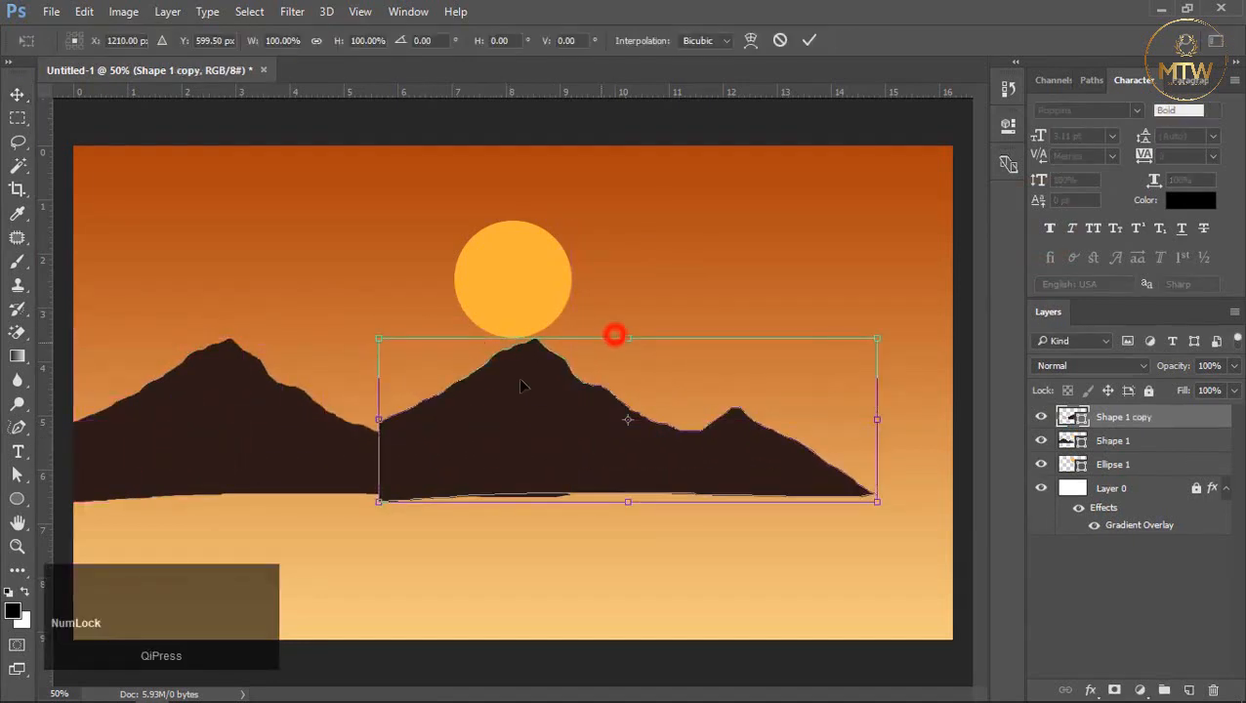
right_click(515, 380)
left_click(555, 656)
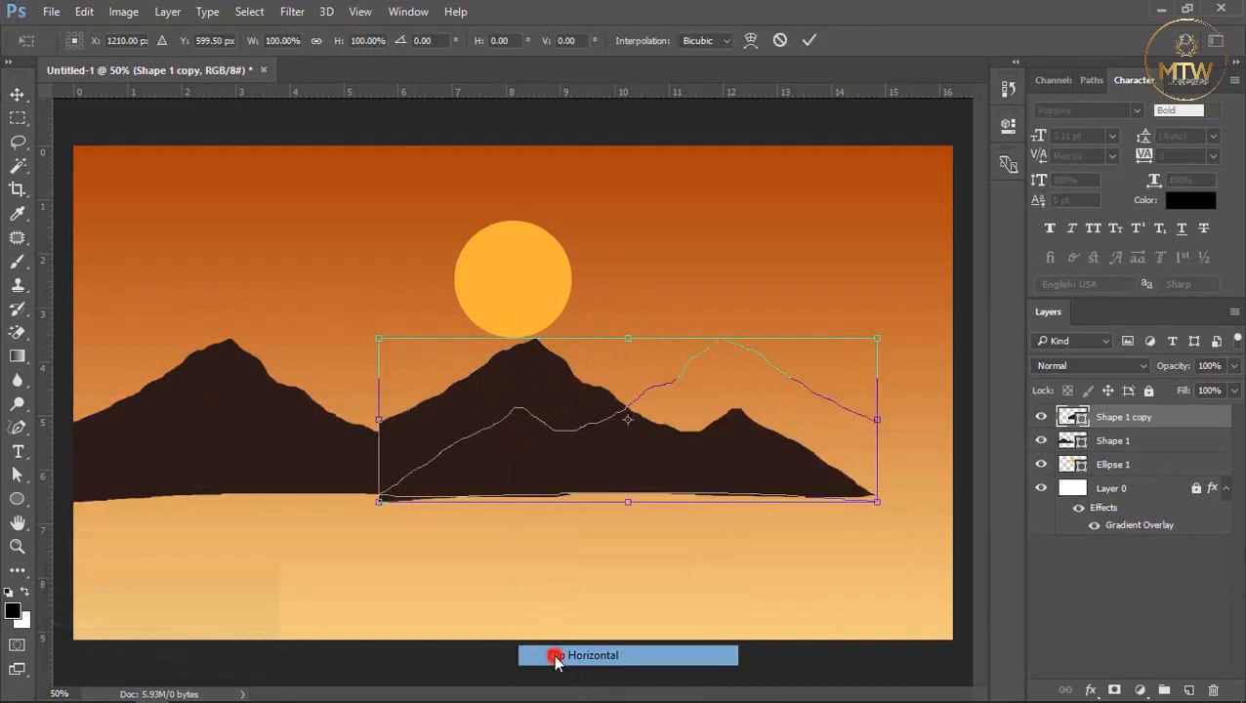
double_click(509, 473)
left_click_drag(755, 449, 836, 456)
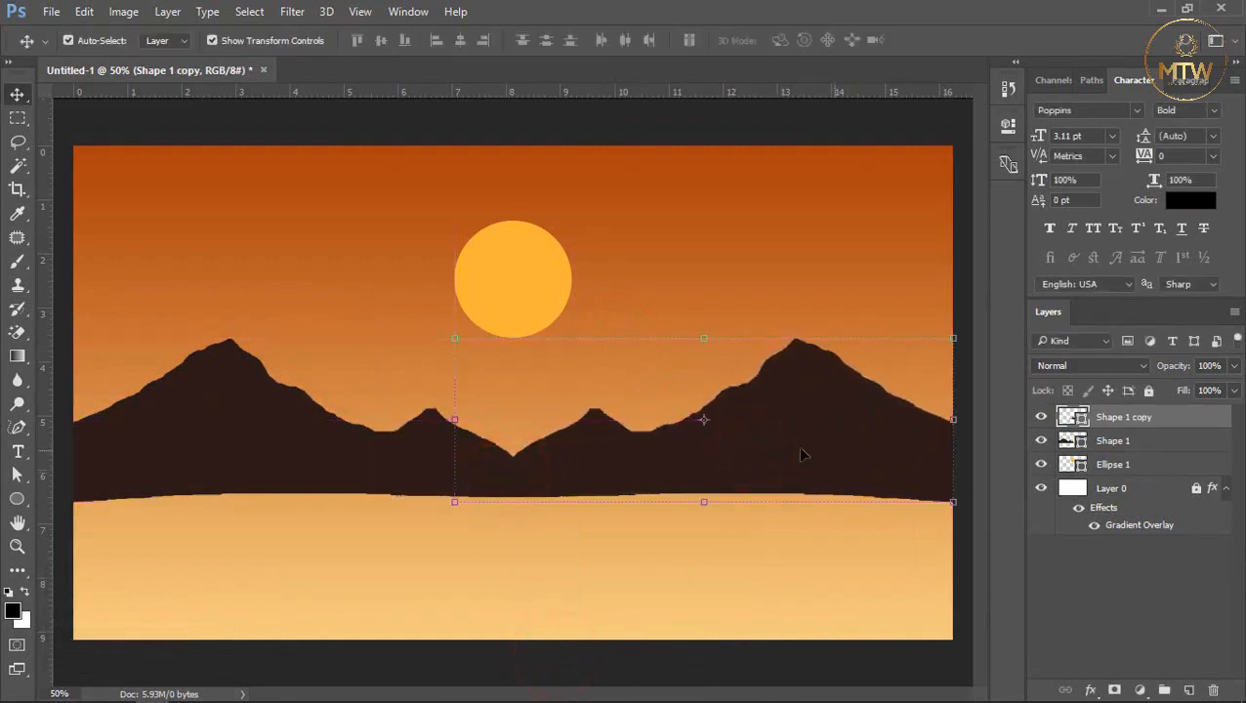
Stretch the original mountain horizontally until it overlaps the mirrored copy's smaller peak, and select the mirrored copy
left_click(357, 446)
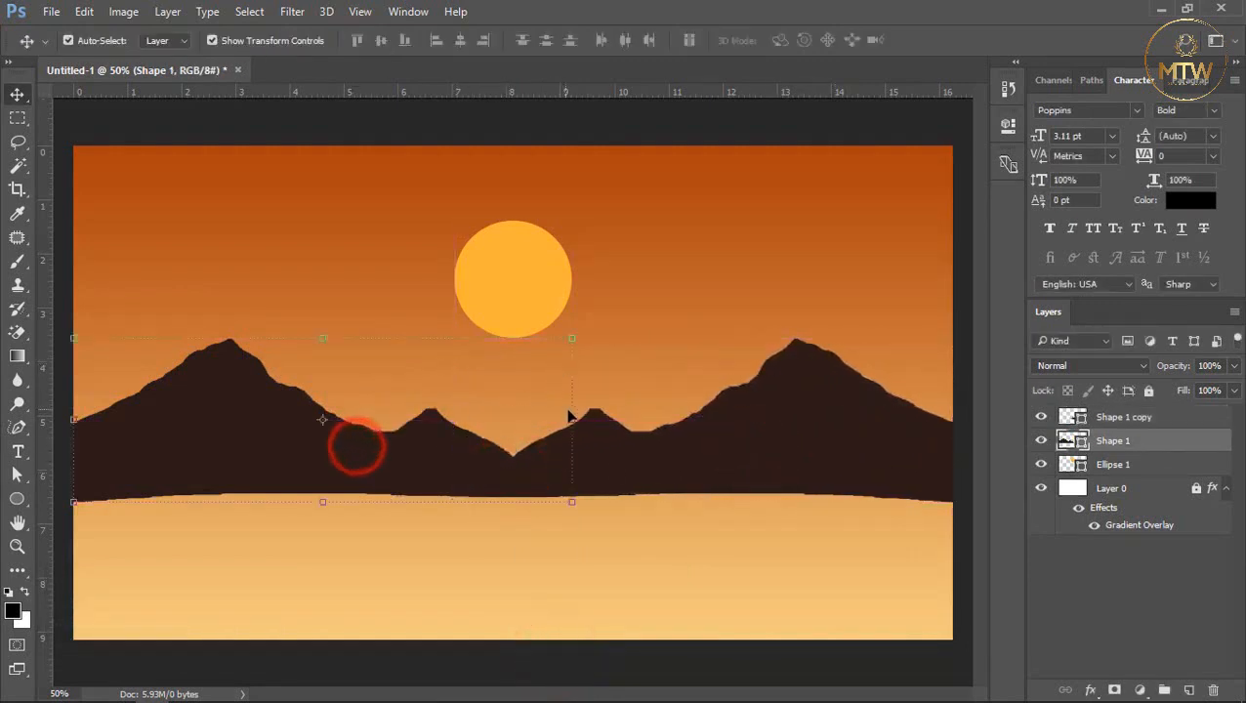
key("ctrl+t")
left_click_drag(570, 419, 703, 419)
double_click(626, 423)
left_click(770, 417)
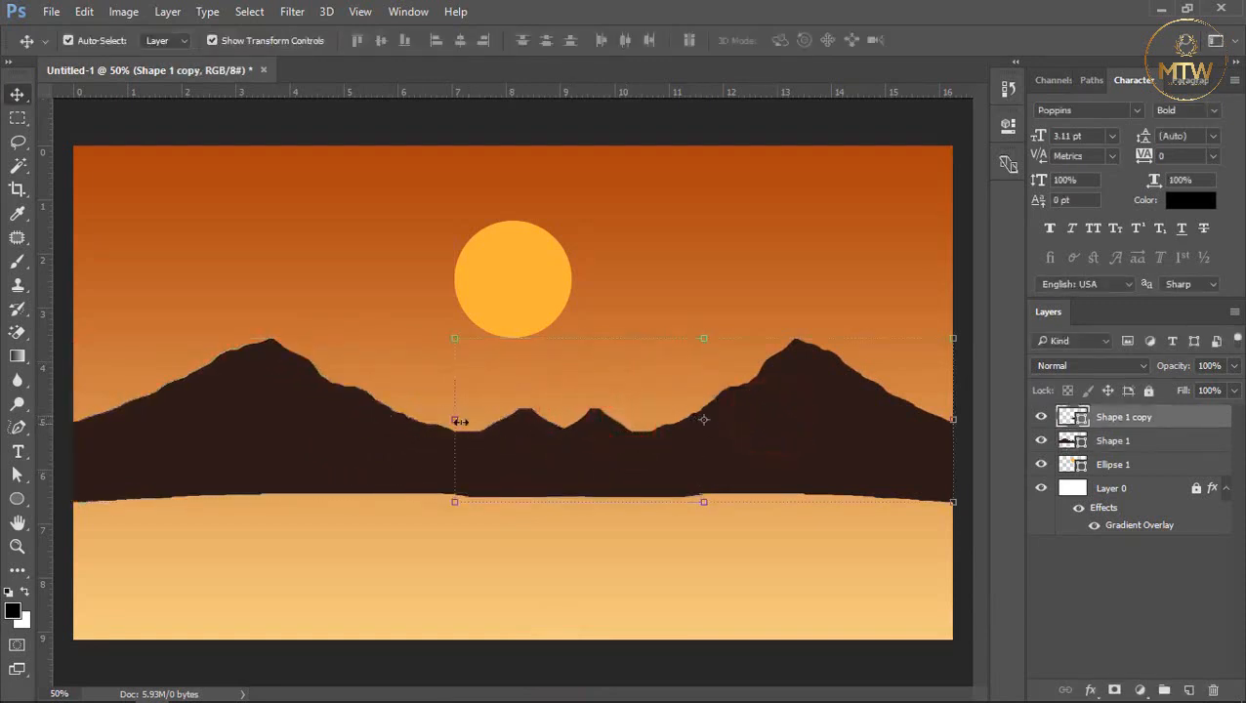
Stretch the mirrored mountain copy leftward to about 122% width, keeping its right edge at the canvas edge
left_click_drag(459, 422, 346, 421)
double_click(382, 419)
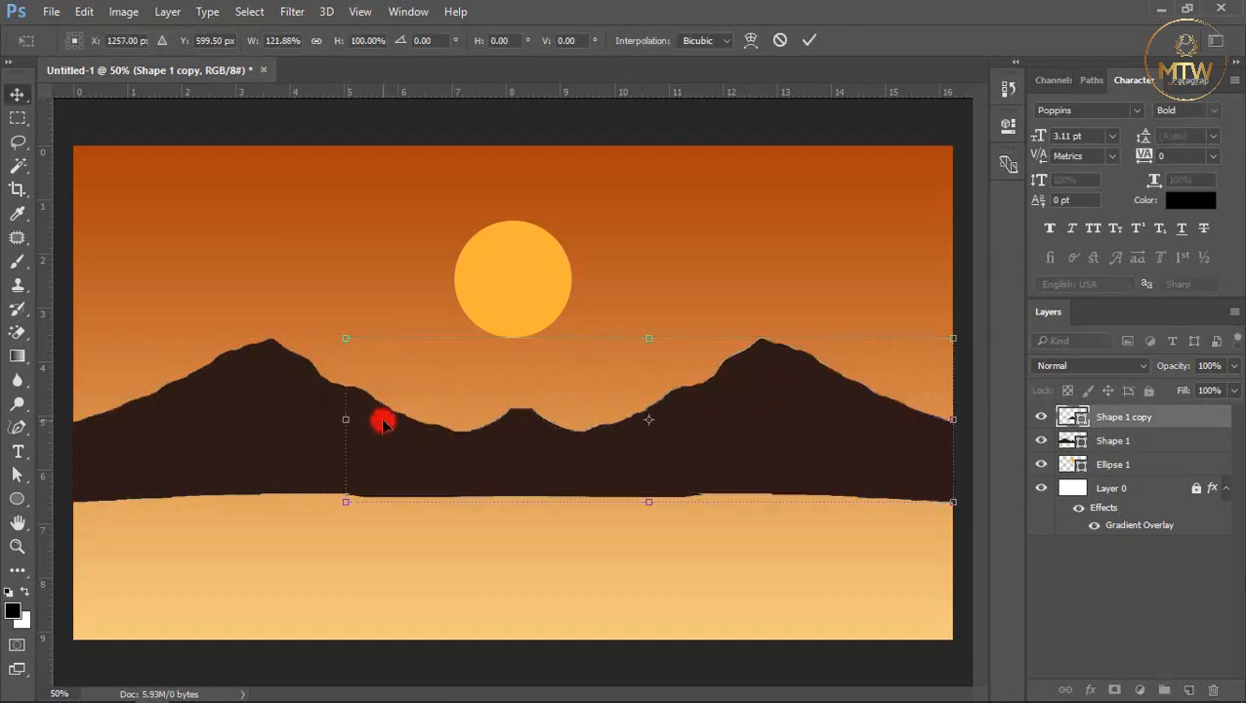
left_click(545, 588)
Flip the mountain copy horizontally and move it right so it starts near the canvas center and runs past the right edge
left_click(561, 467)
left_click_drag(710, 424, 630, 426)
left_click(877, 421)
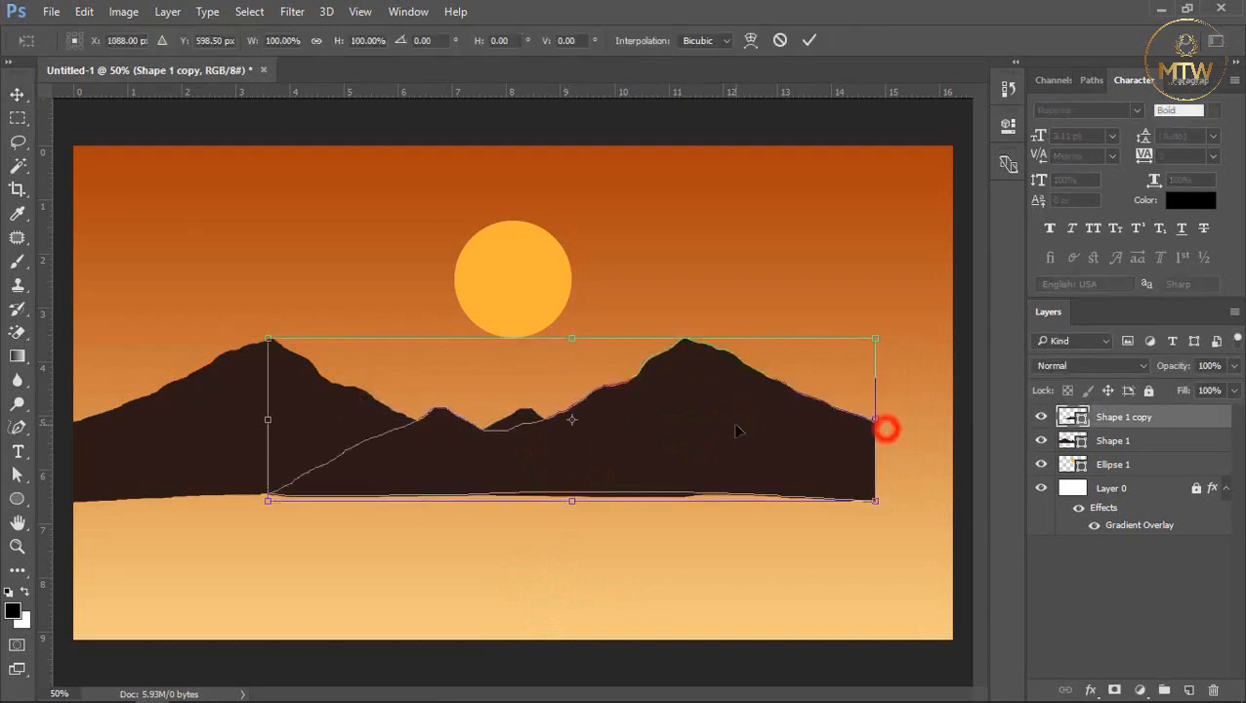
right_click(735, 424)
left_click(787, 392)
double_click(701, 424)
left_click_drag(484, 440, 718, 446)
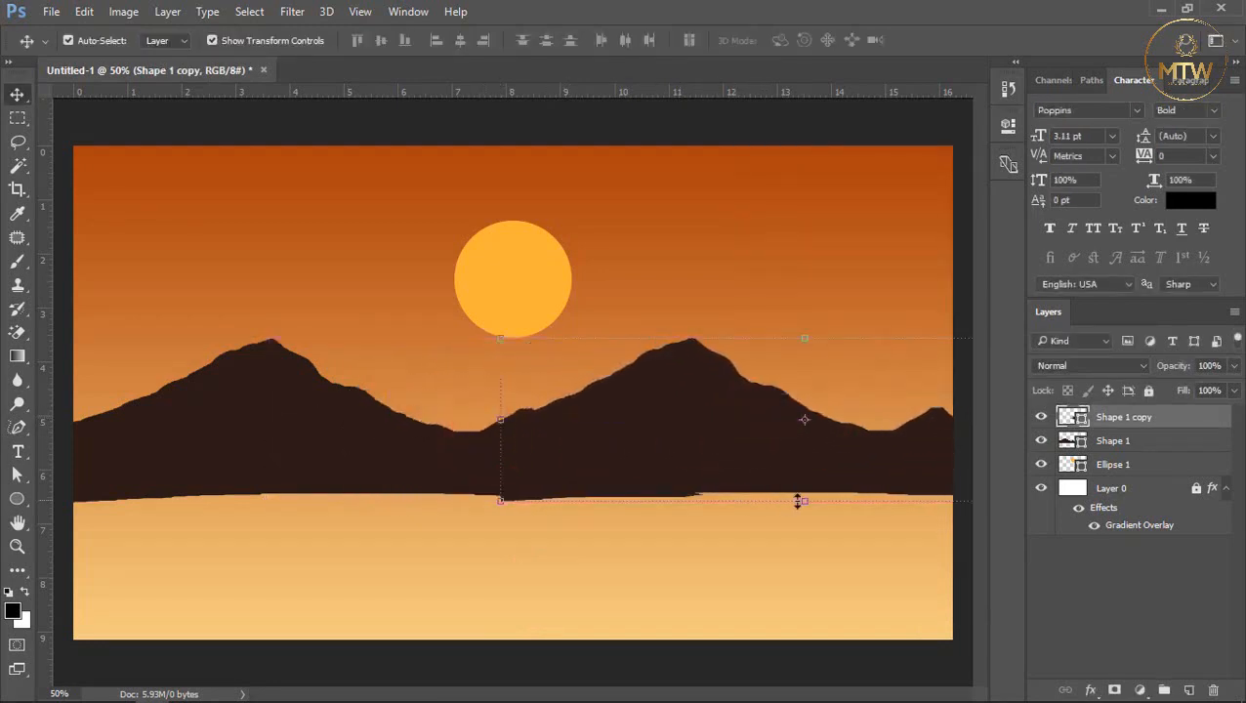
Lower the height of the right mountain copy, shift it slightly right, and stretch its base down to meet the original's bottom edge
left_click_drag(803, 502, 804, 457)
double_click(748, 432)
left_click_drag(693, 402, 730, 437)
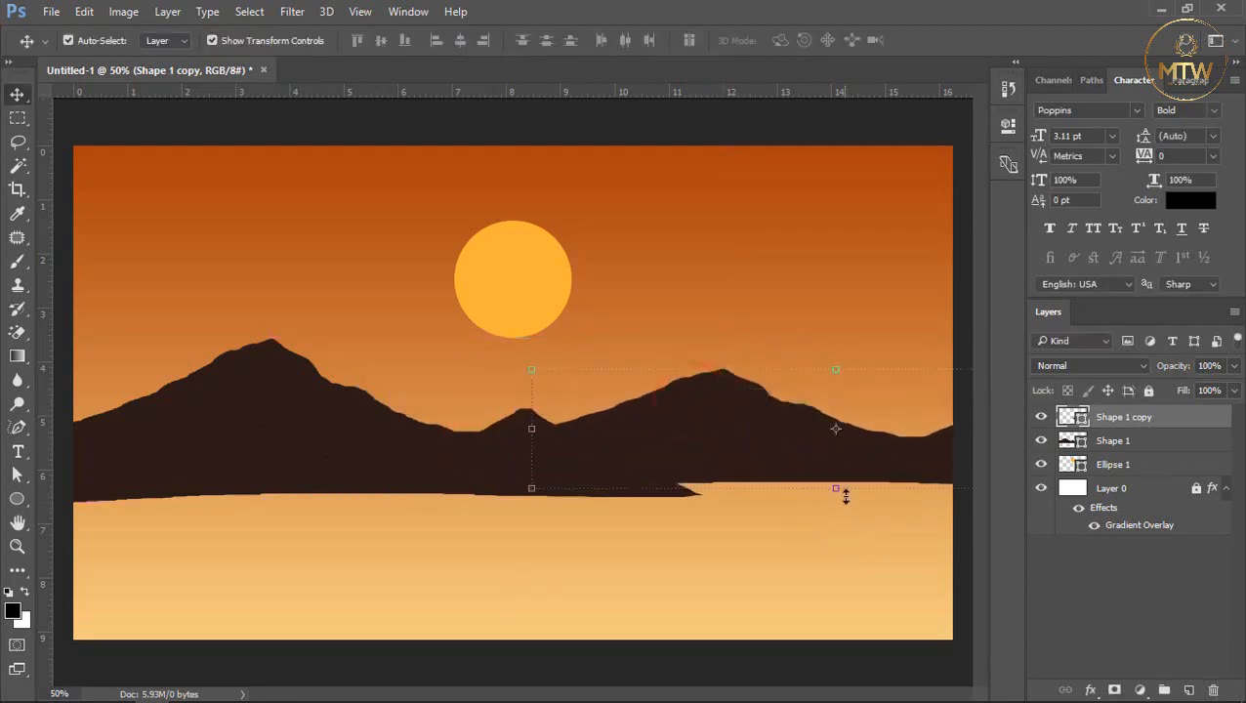
left_click_drag(845, 496, 835, 502)
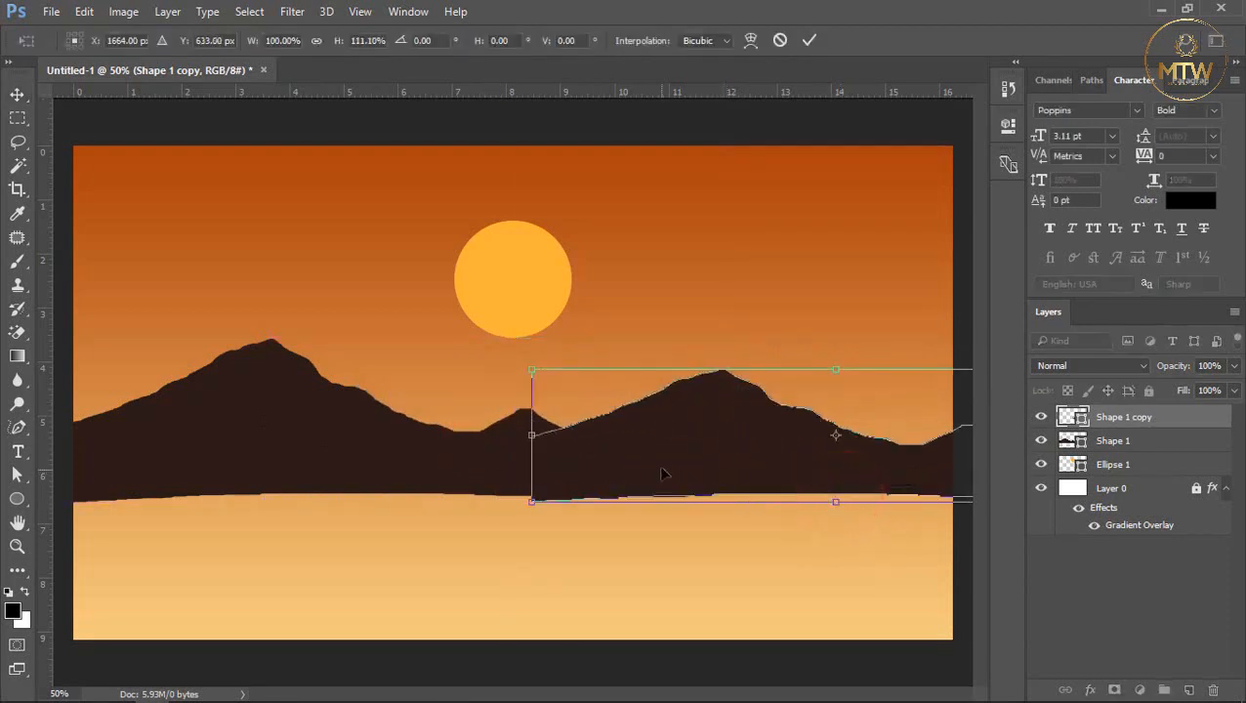
double_click(662, 473)
Adjust the anchor points at the right mountain copy's lower left corner to smooth the joint along the base
left_click(18, 475)
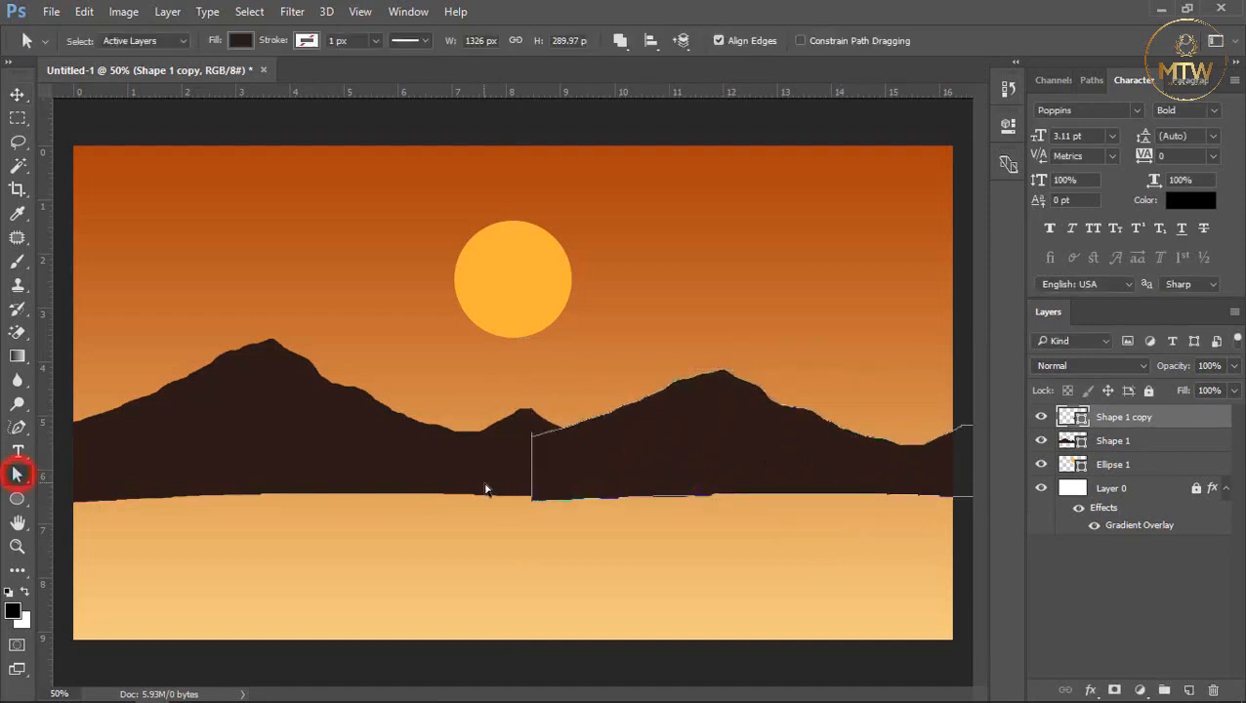
left_click_drag(522, 512, 565, 498)
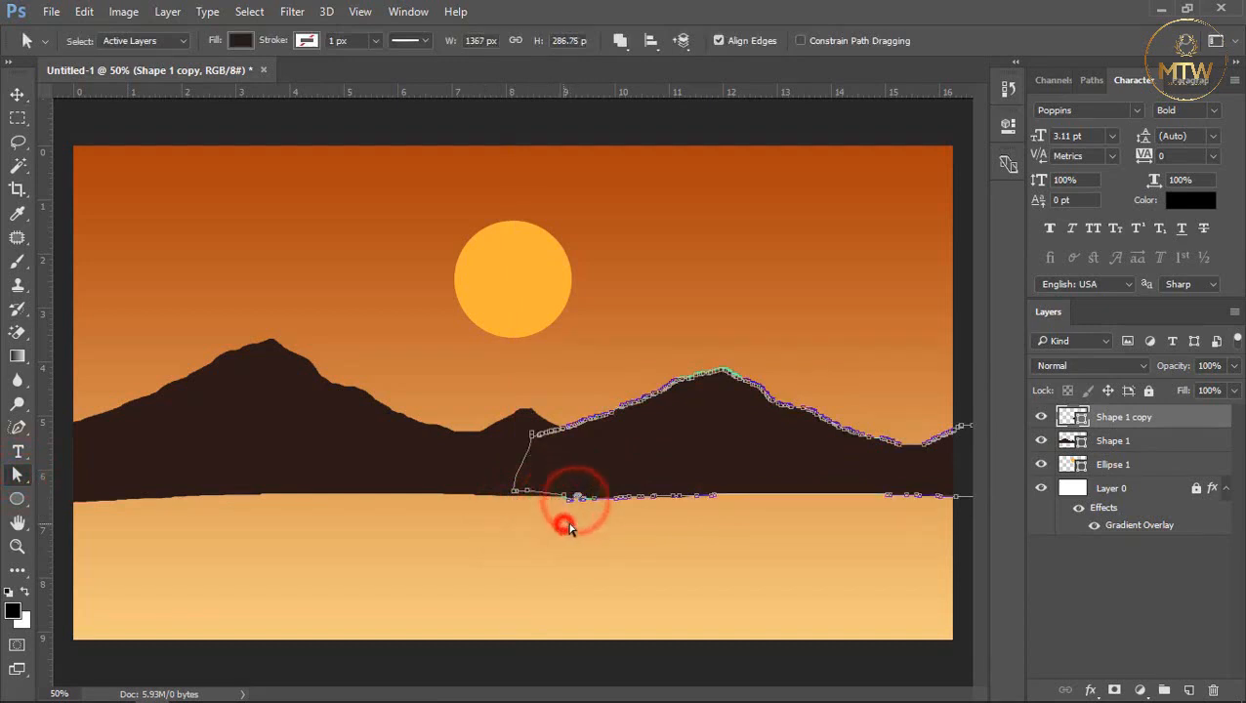
left_click(563, 522)
scroll(608, 524, "up", 3, "alt")
scroll(608, 525, "up", 5, "alt")
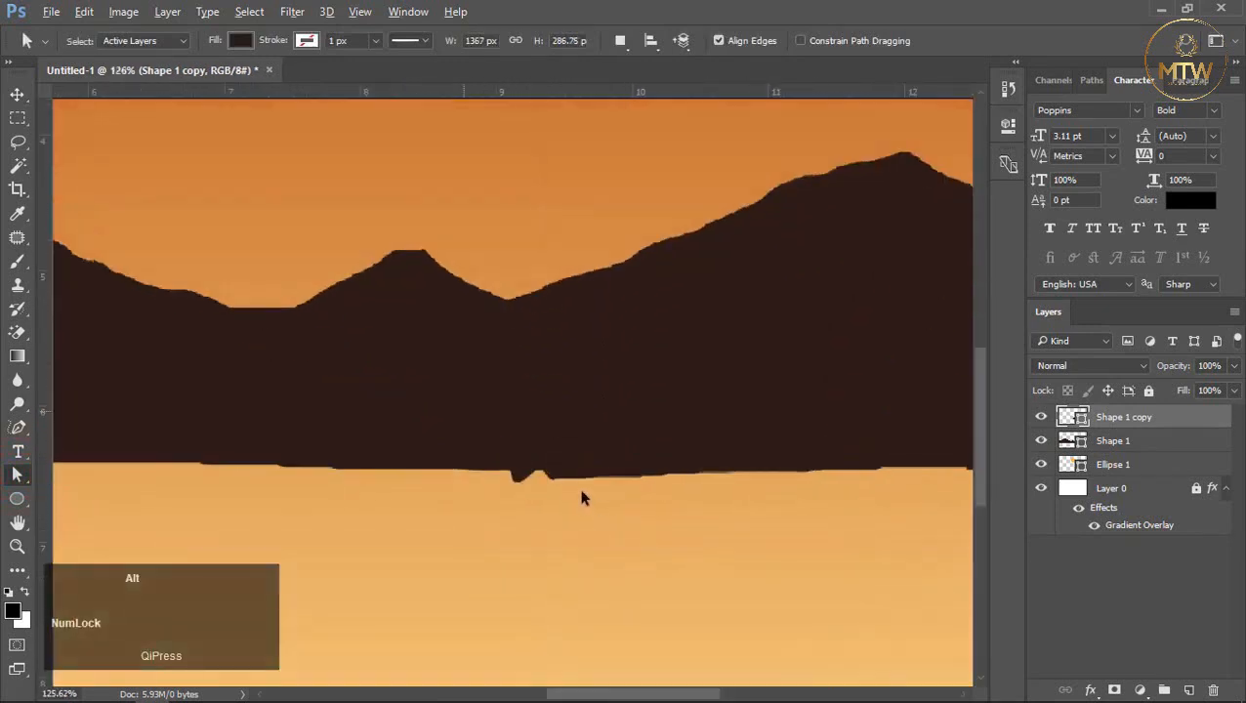
left_click(544, 453)
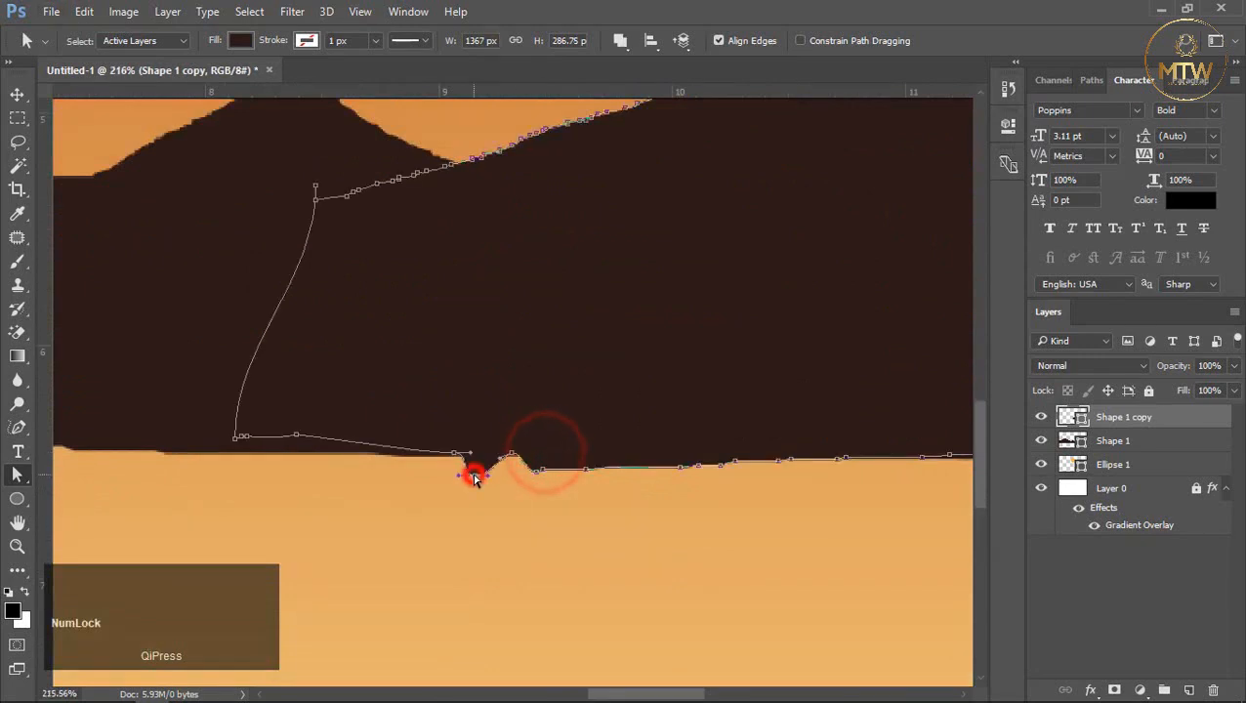
left_click_drag(474, 475, 537, 477)
left_click(525, 501)
scroll(569, 519, "down", 8, "alt")
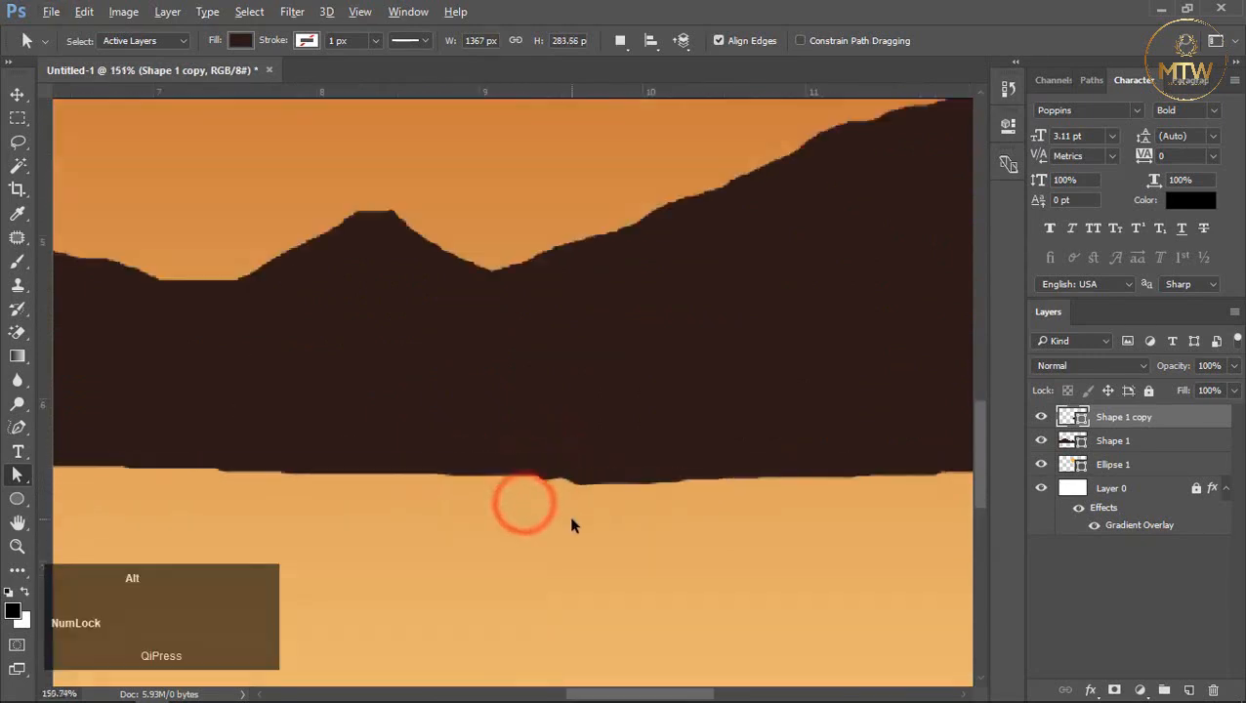
scroll(569, 519, "down", 1, "alt")
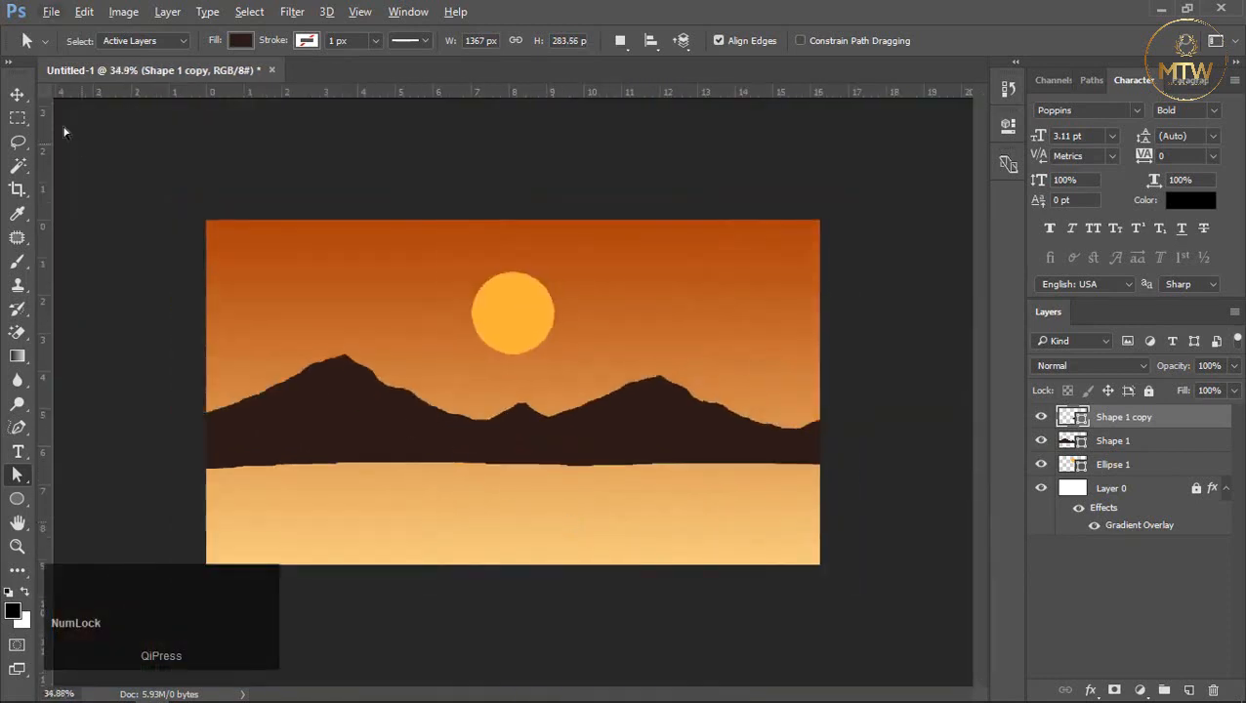
Select both mountain shapes and merge them into a single shape layer
left_click(22, 100)
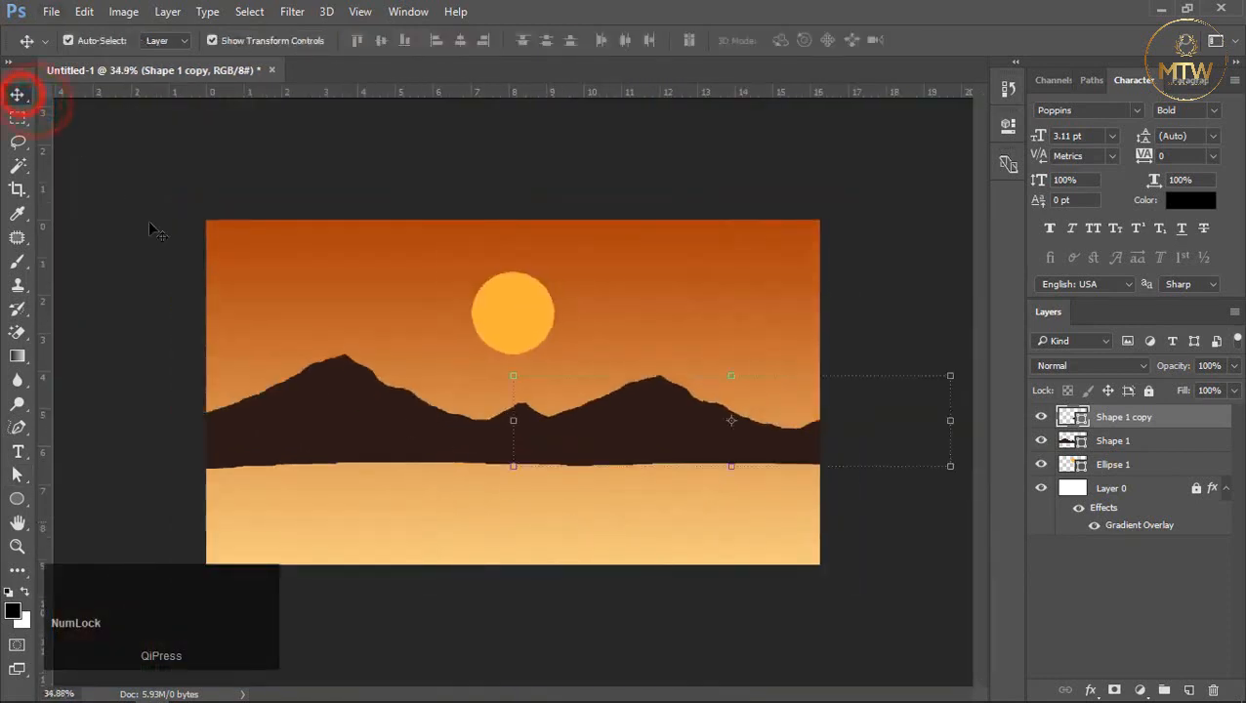
left_click(320, 420, "ctrl")
key("ctrl+e")
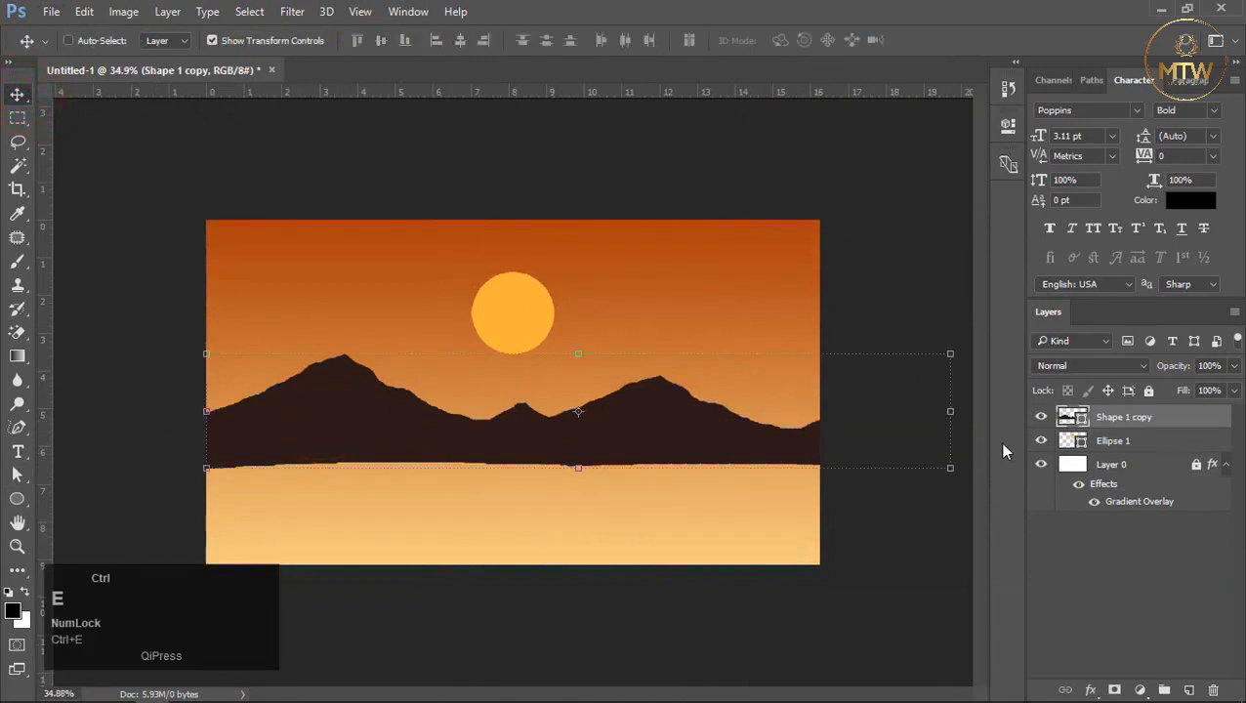
Narrow the merged mountain shape until a small third peak fits inside the canvas, and reduce its height to about 85% from below
key("ctrl+t")
left_click_drag(950, 411, 884, 411)
double_click(675, 420)
left_click(603, 143)
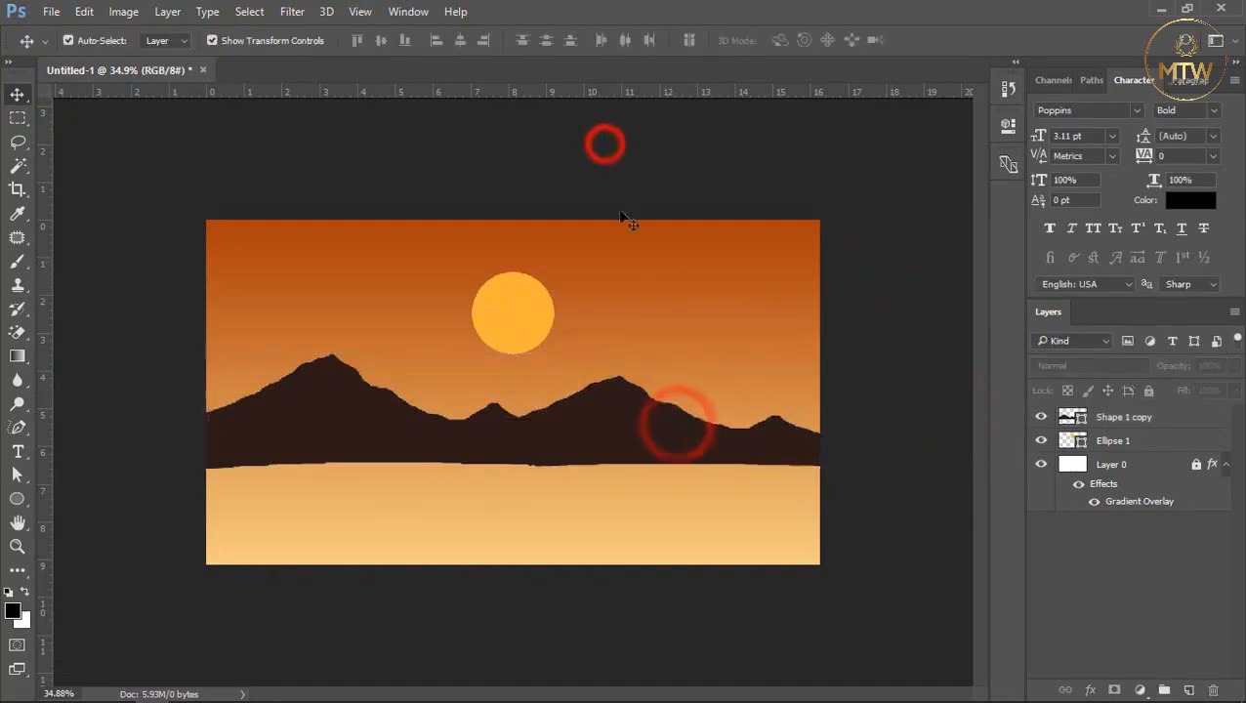
left_click(595, 404)
left_click_drag(544, 467, 544, 450)
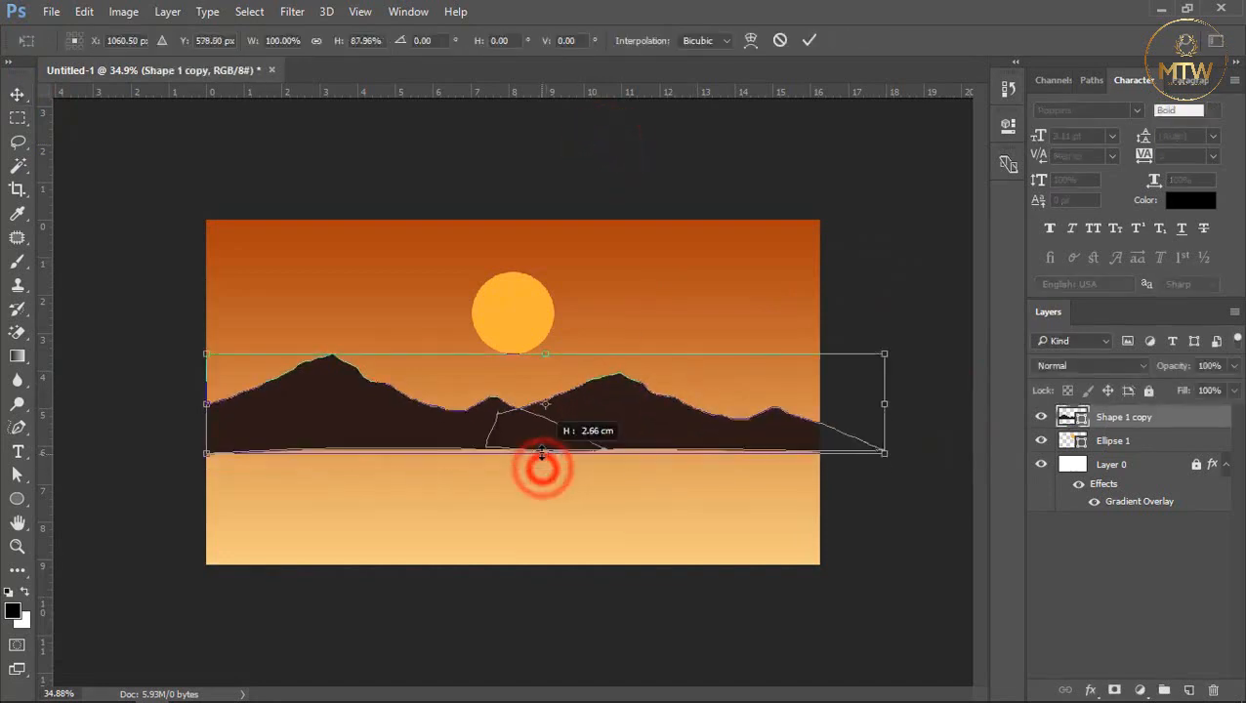
double_click(615, 418)
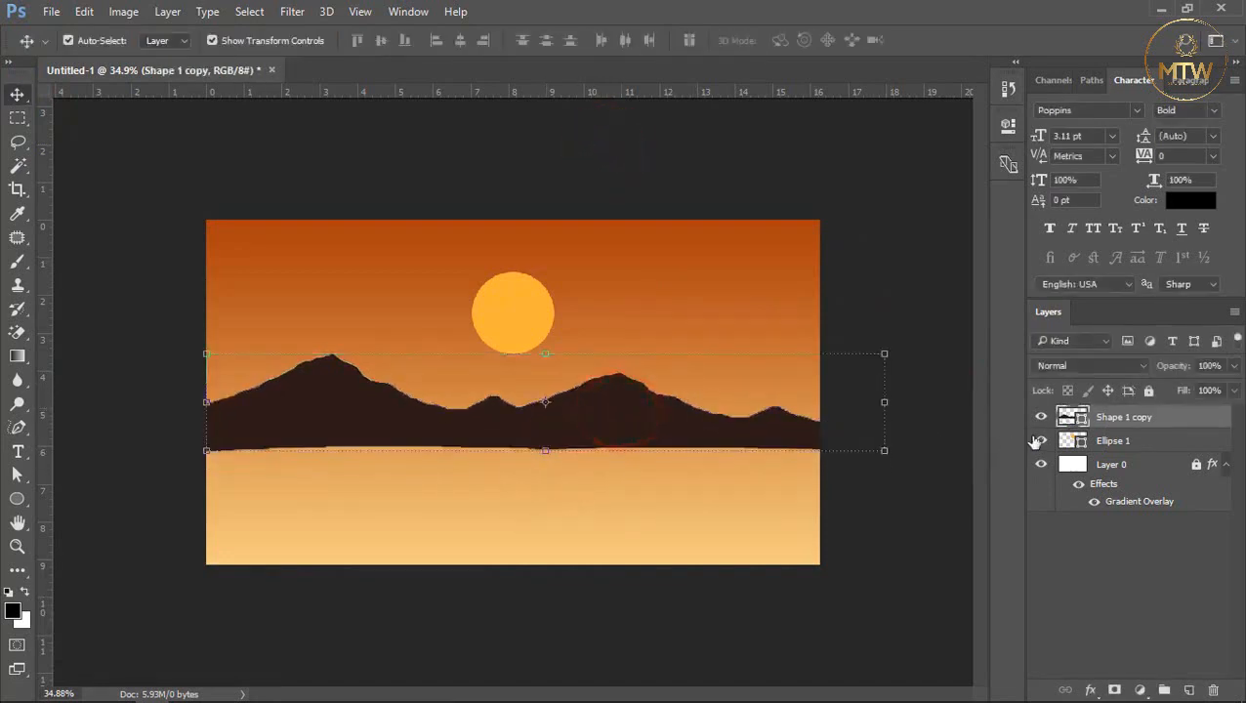
Load the merged mountain shape's outline as a selection and add a new empty layer above it
left_click(1078, 418, "ctrl")
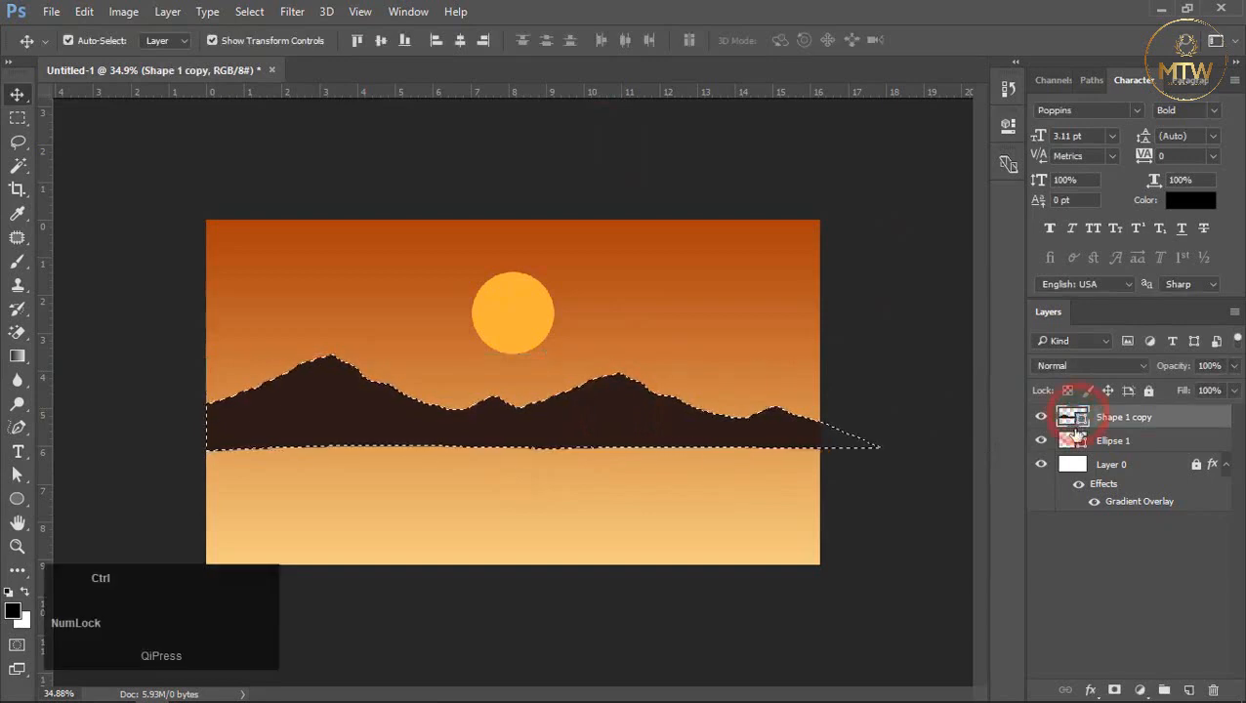
left_click(1187, 689)
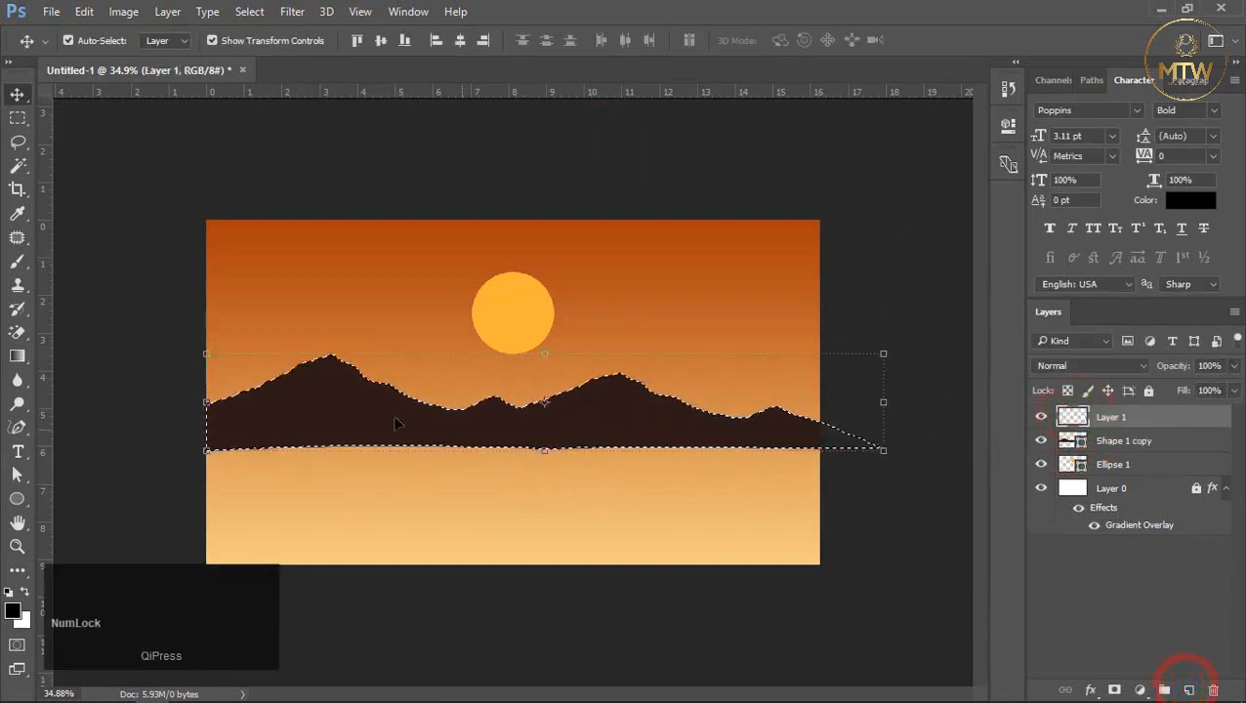
Set up a soft round brush at 300 px with 0% hardness, using the sun's orange as the foreground color
left_click(18, 260)
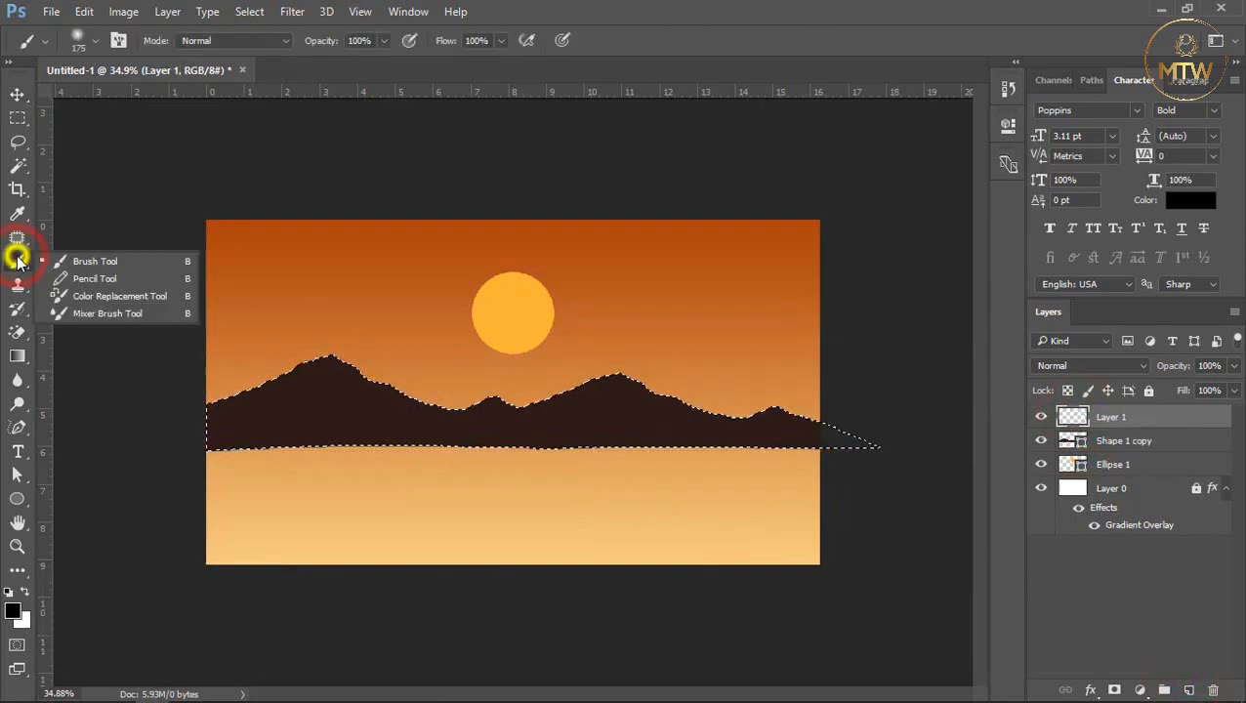
left_click(83, 261)
left_click(95, 44)
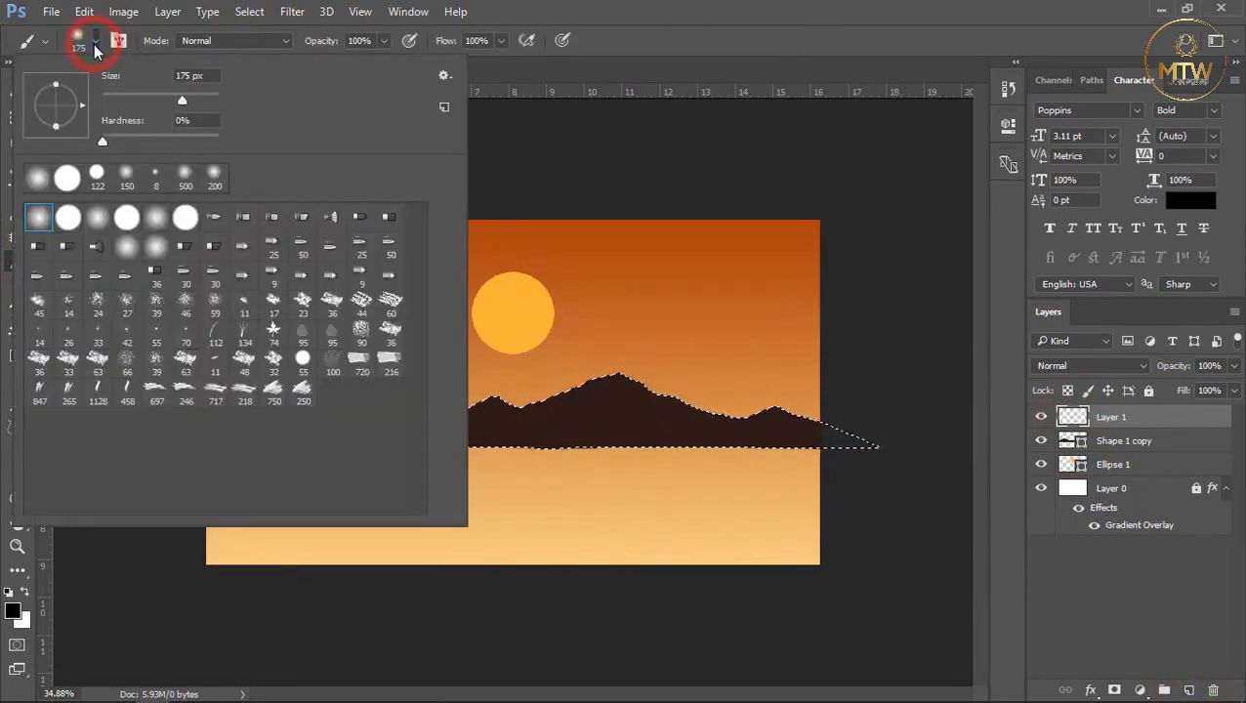
left_click(37, 216)
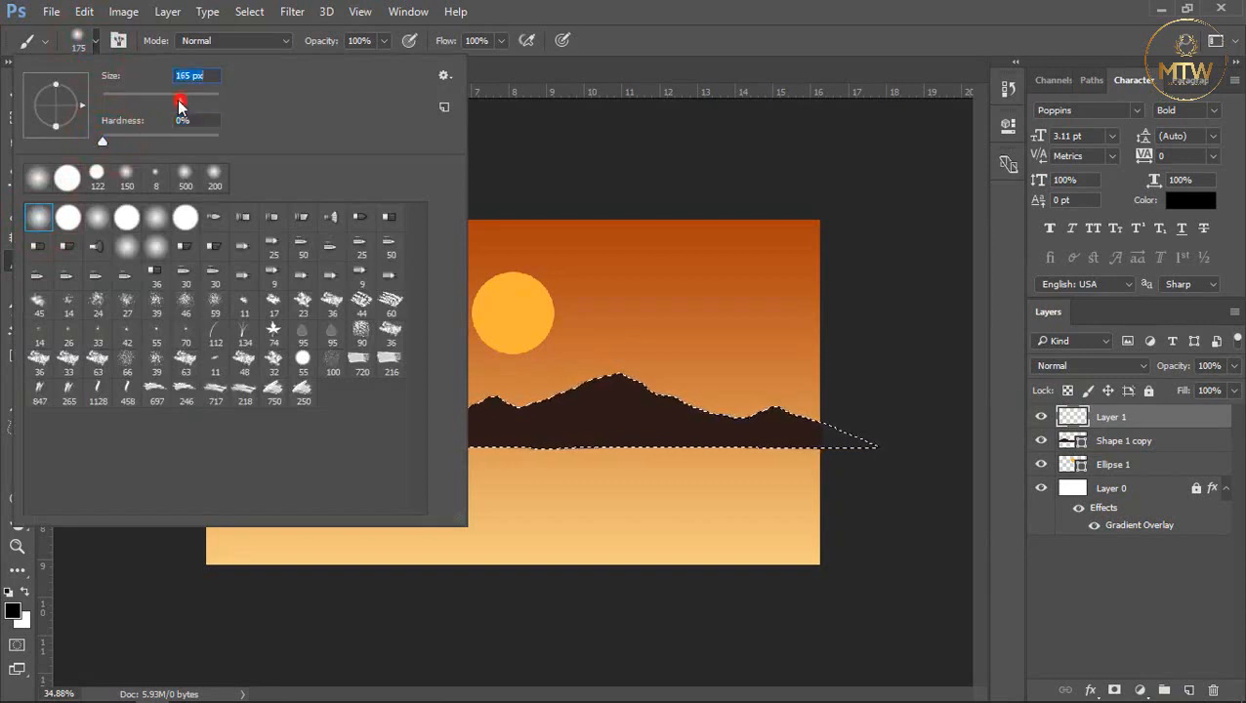
left_click(96, 43)
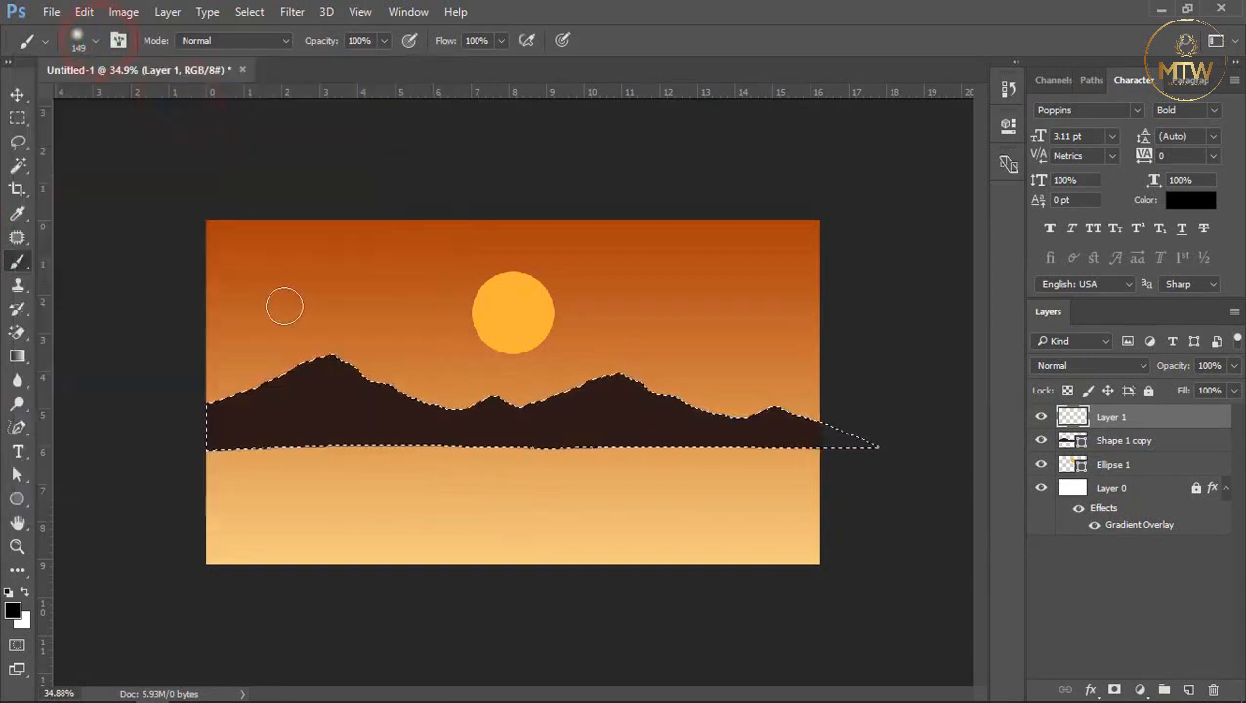
key("bracketright")
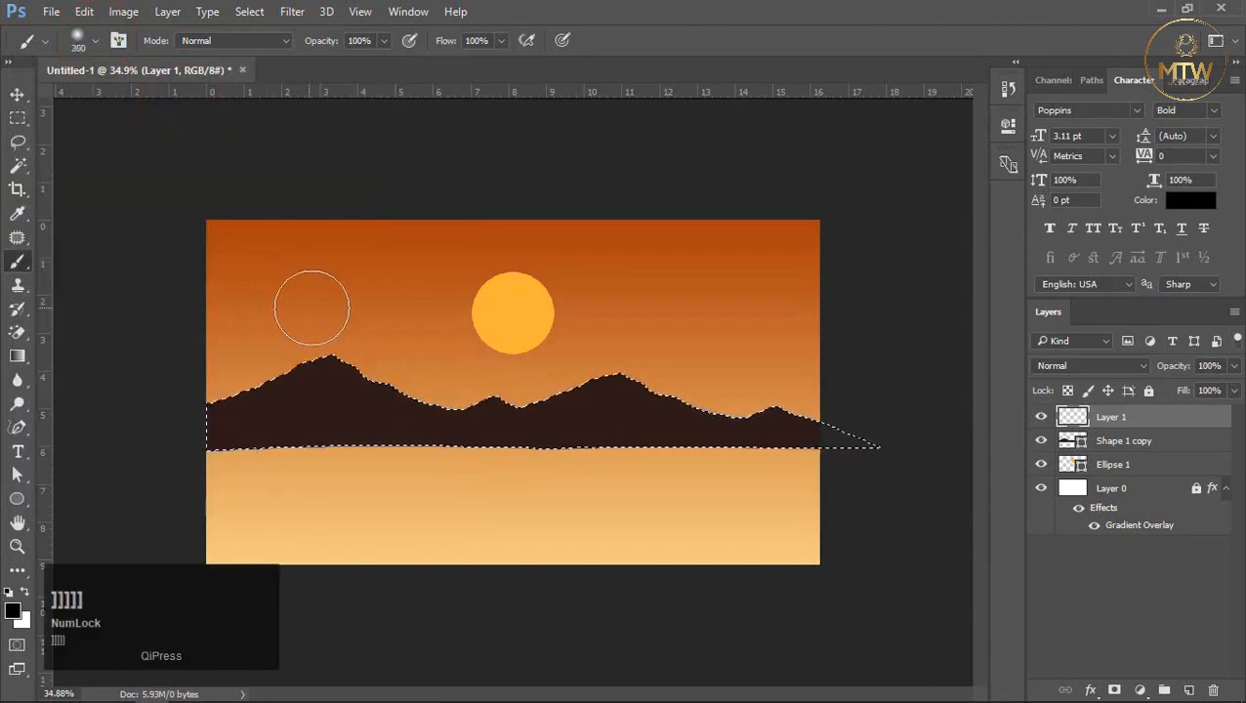
left_click(13, 610)
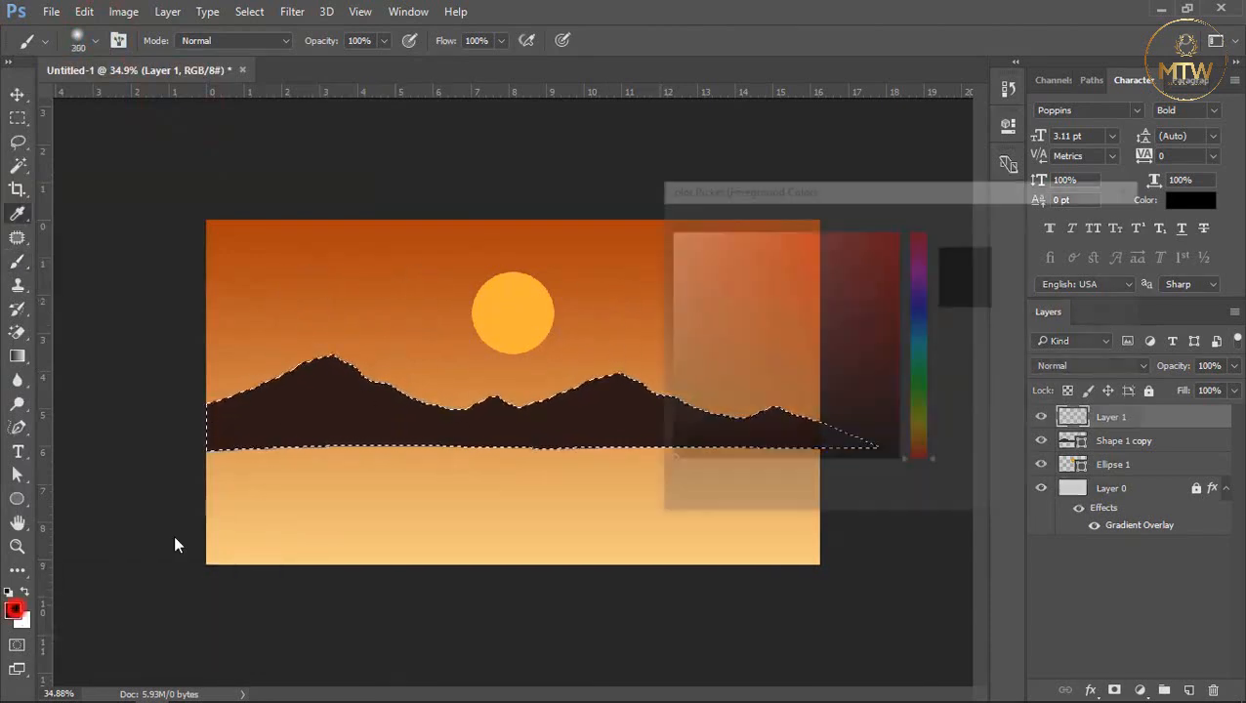
left_click(498, 305)
left_click(1065, 222)
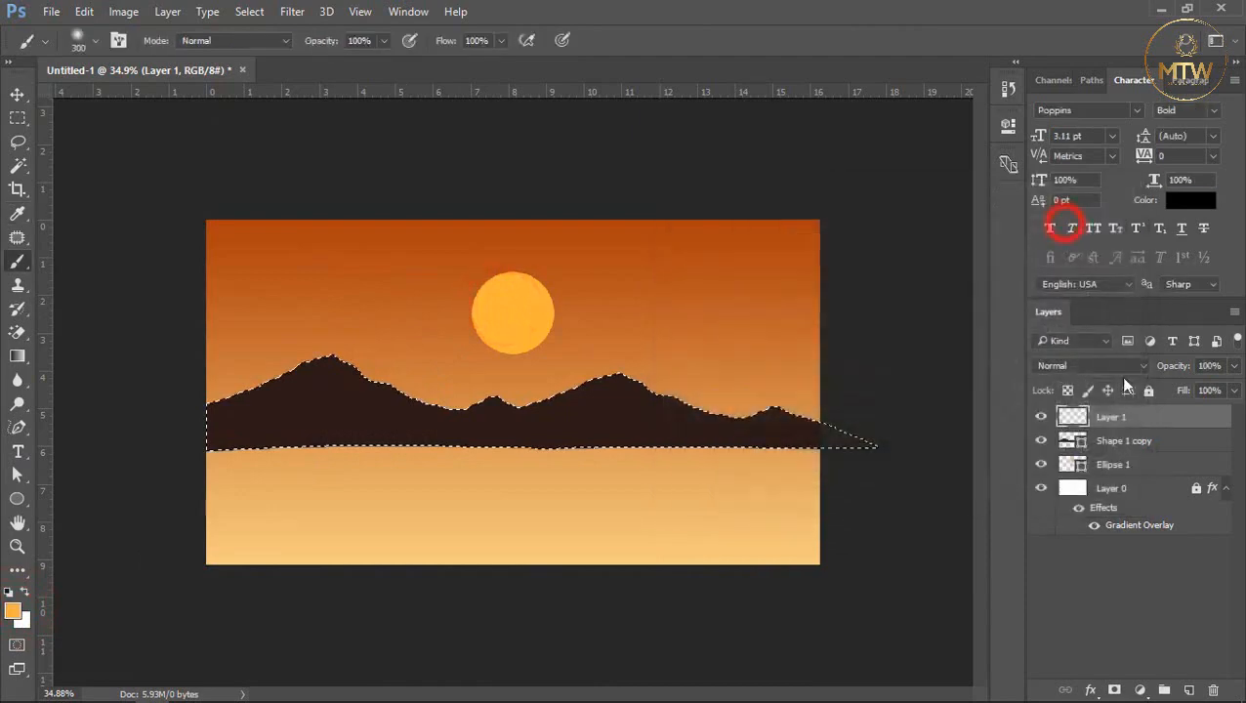
Paint a soft orange glow inside the selection along the ridges facing the sun, and clear the selection
left_click(344, 308)
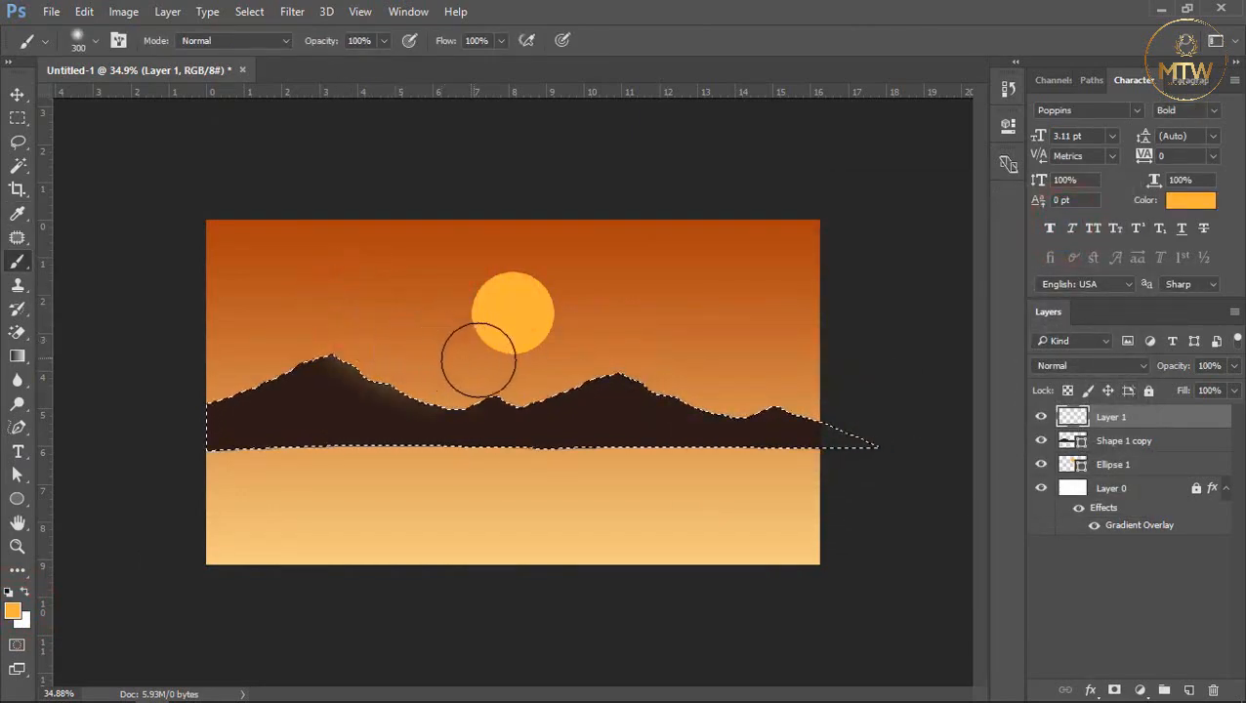
mouse_move(574, 342)
left_mouse_down()
mouse_move(647, 335)
mouse_move(710, 361)
mouse_move(640, 337)
left_mouse_up()
left_click(342, 320)
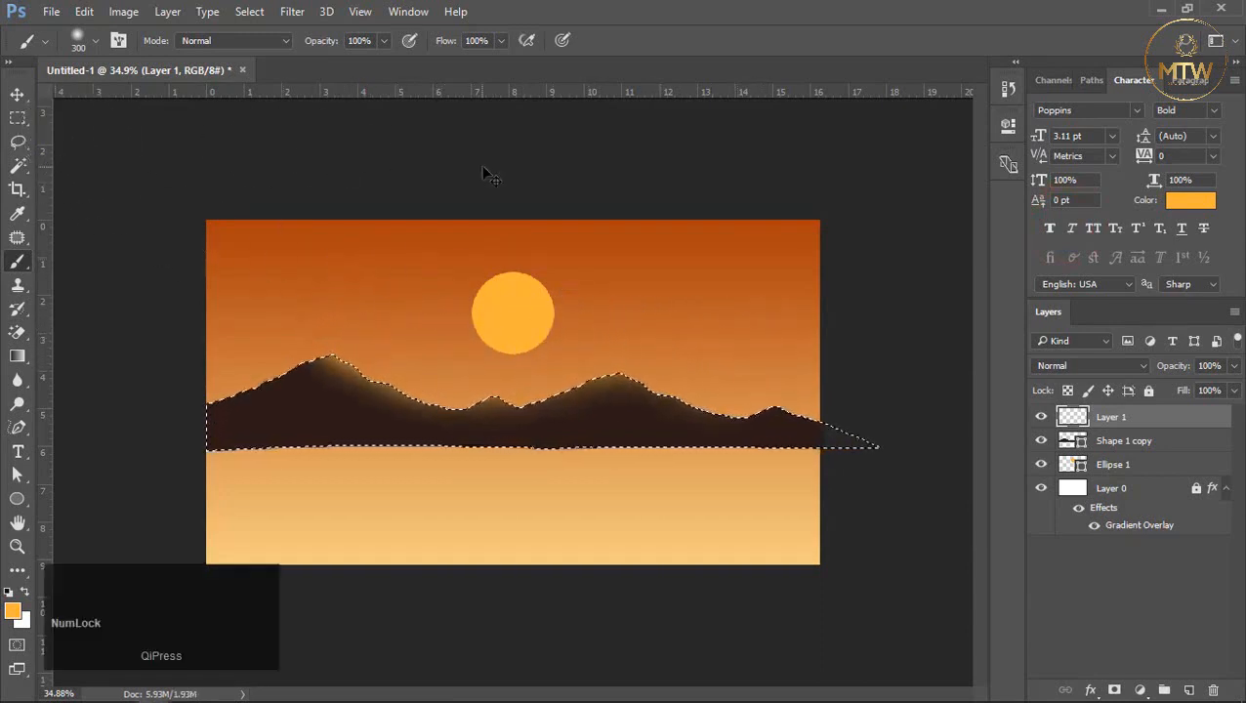
key("ctrl+d")
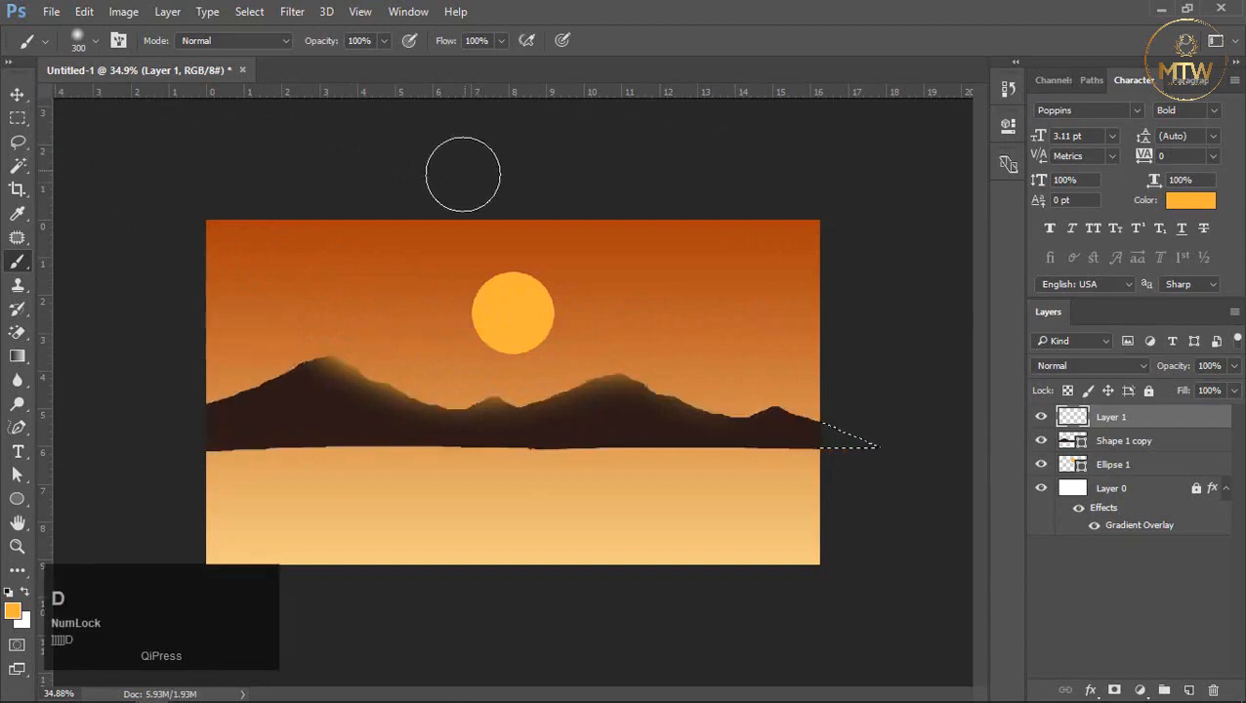
Reduce the opacity of the painted glow layer to 84%
left_click(17, 94)
left_click(267, 137)
scroll(683, 436, "up", 2)
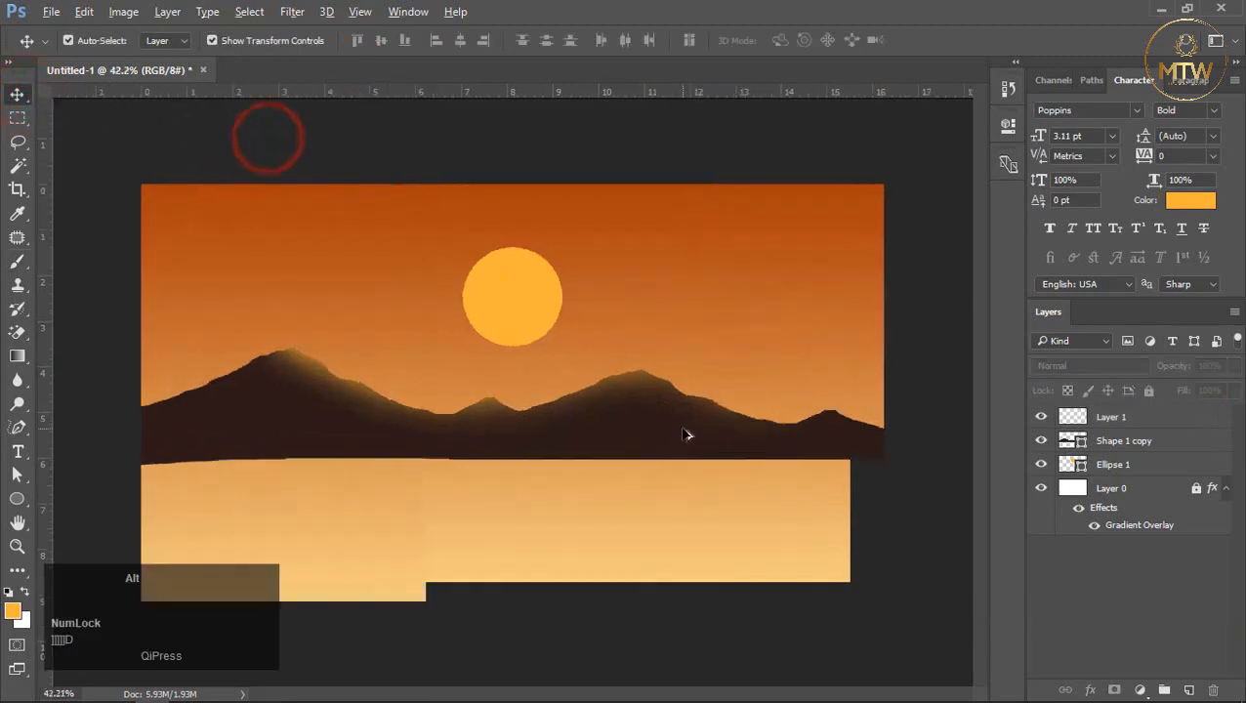
left_click(615, 381)
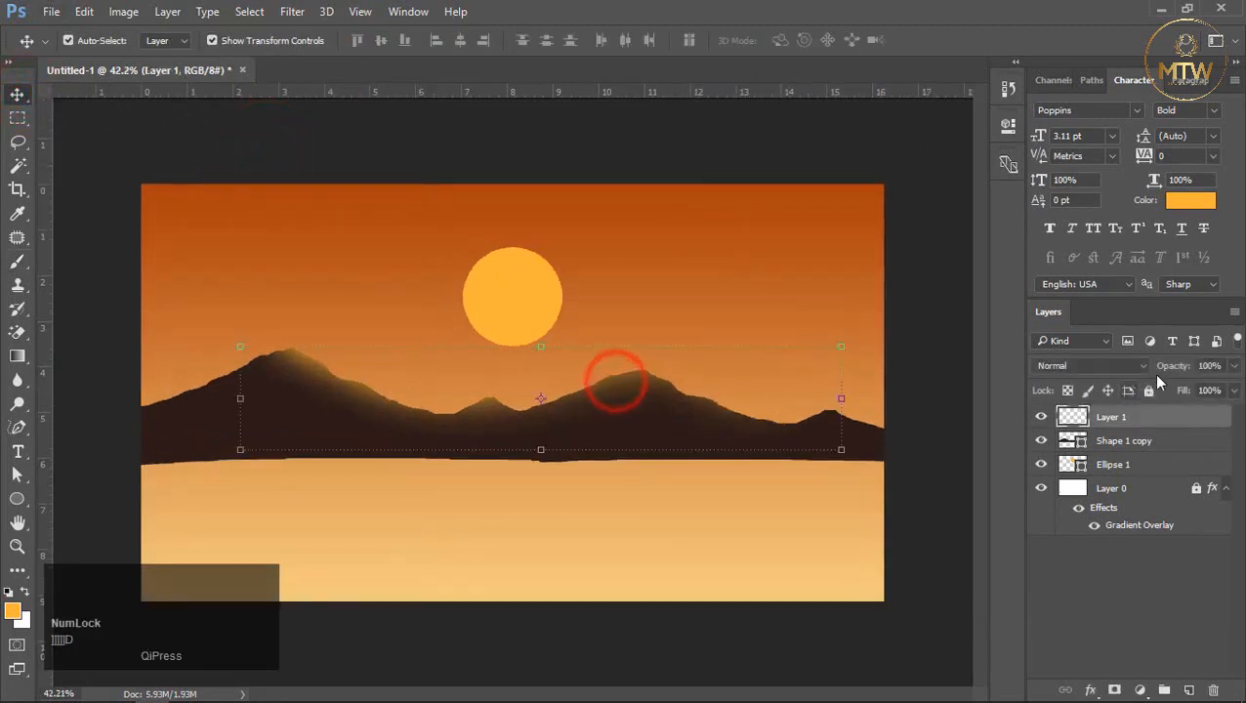
left_click_drag(1172, 371, 1160, 375)
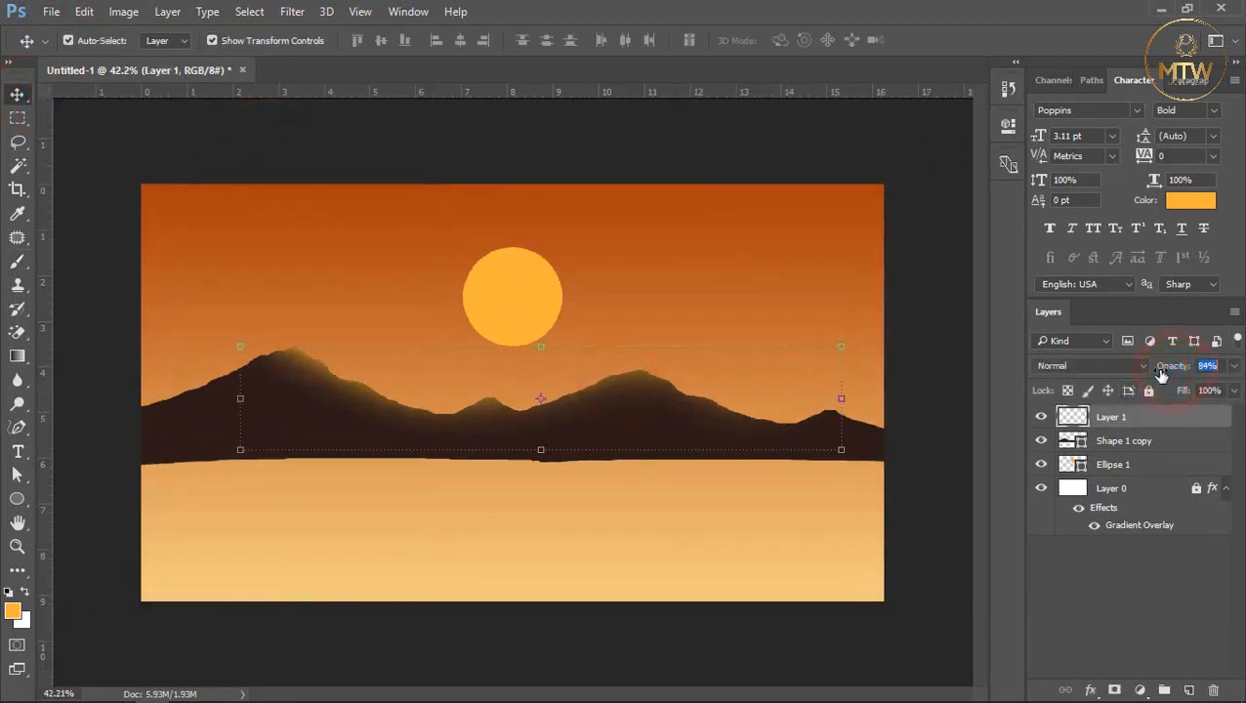
left_click(621, 146)
Select the glow layer and the mountain shape together and place a duplicate of both directly below the originals
left_click(630, 381)
key("shift")
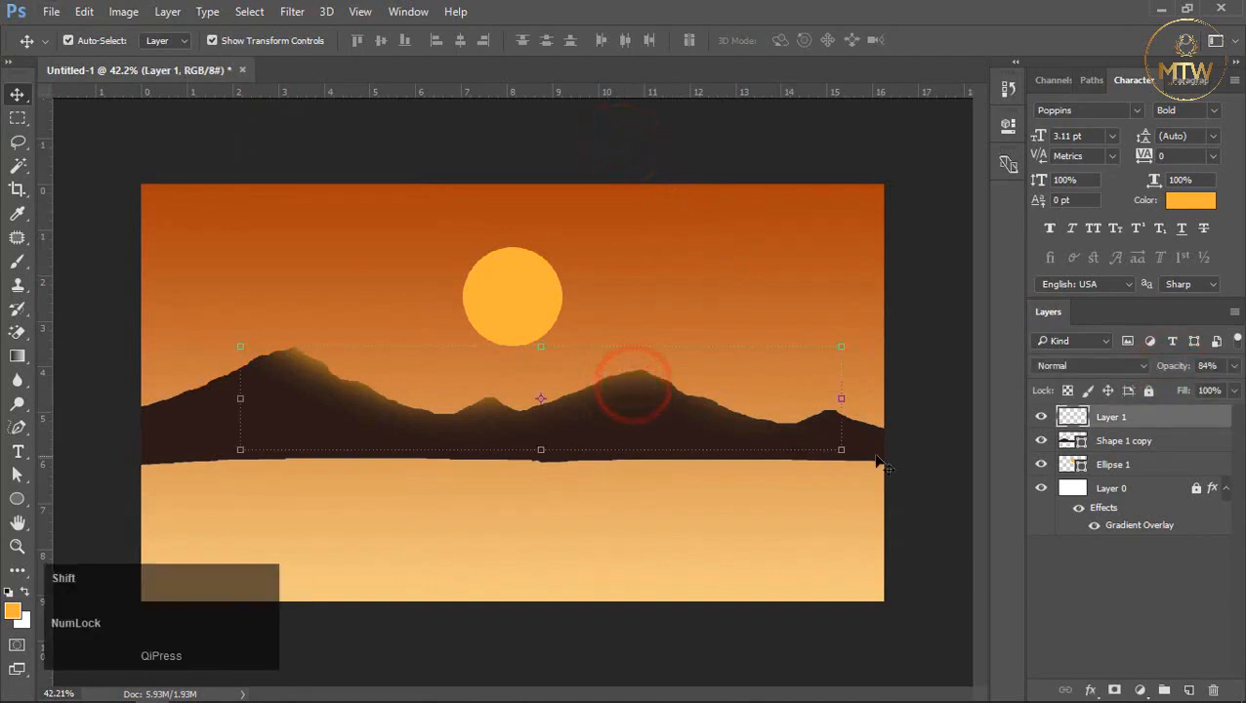
left_click(879, 459, "shift")
left_click_drag(654, 426, 586, 518)
Flip the duplicated mountain and glow layers vertically to form a reflection
key("ctrl+t")
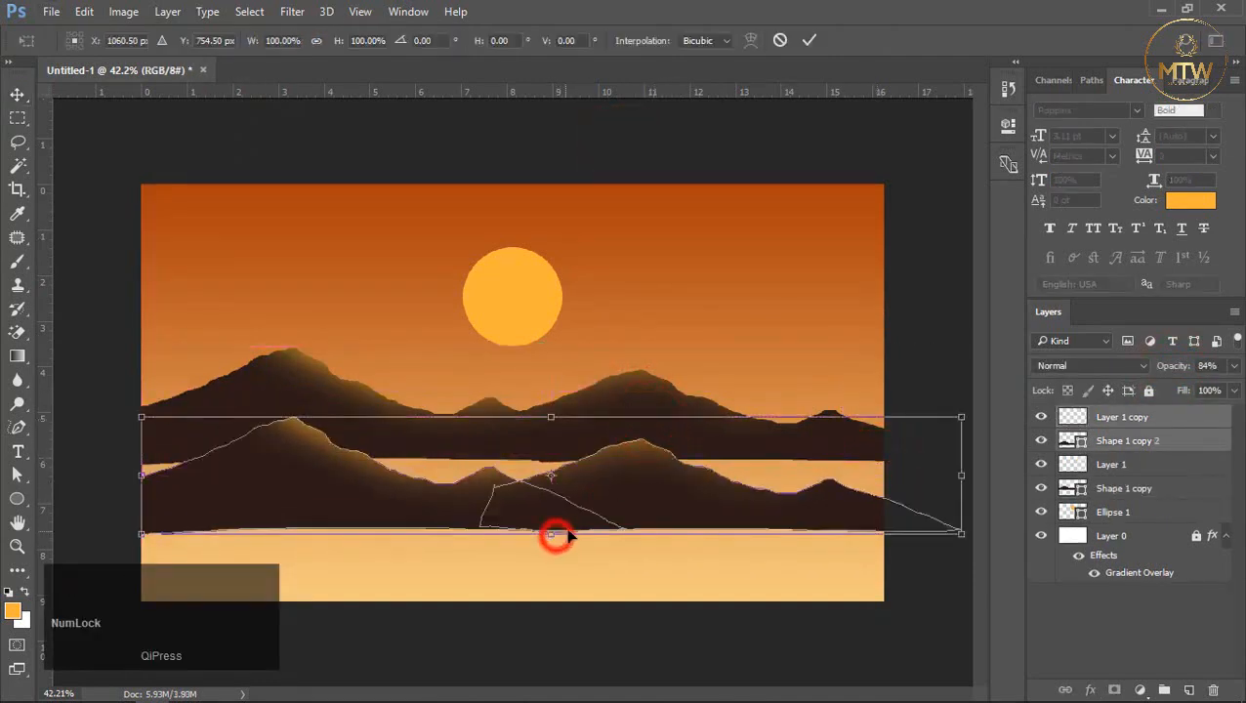
right_click(630, 495)
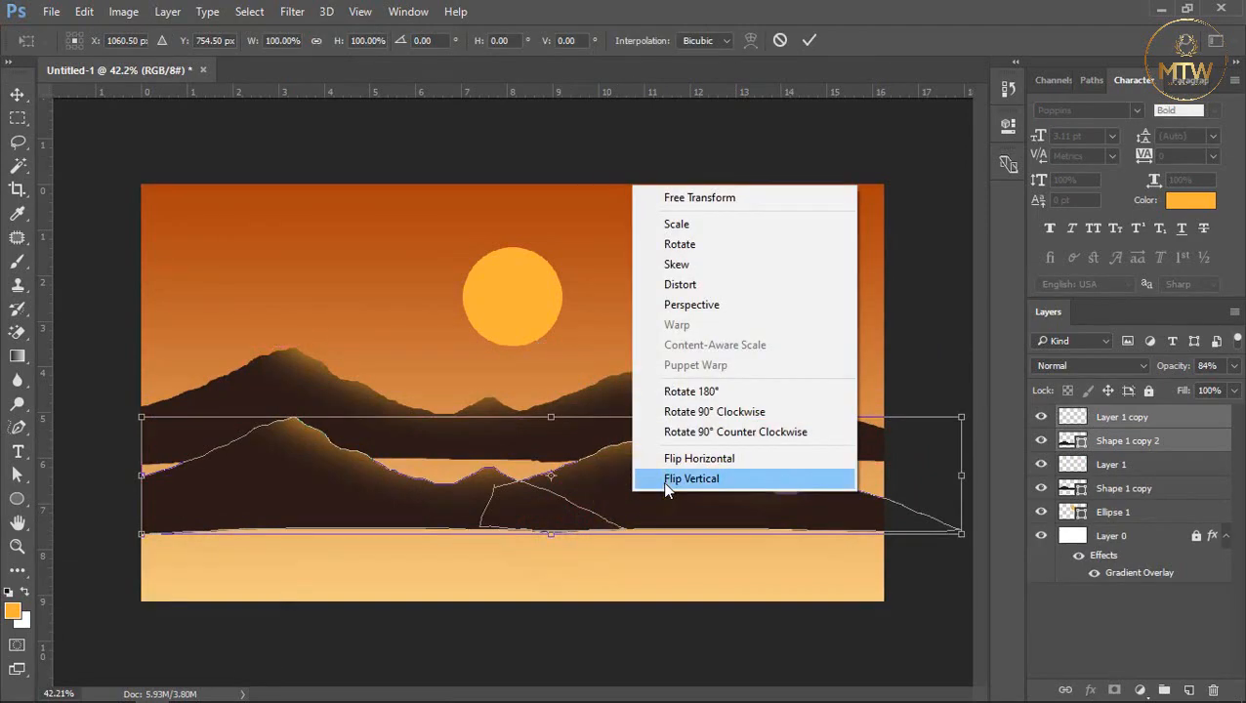
left_click(663, 480)
double_click(639, 466)
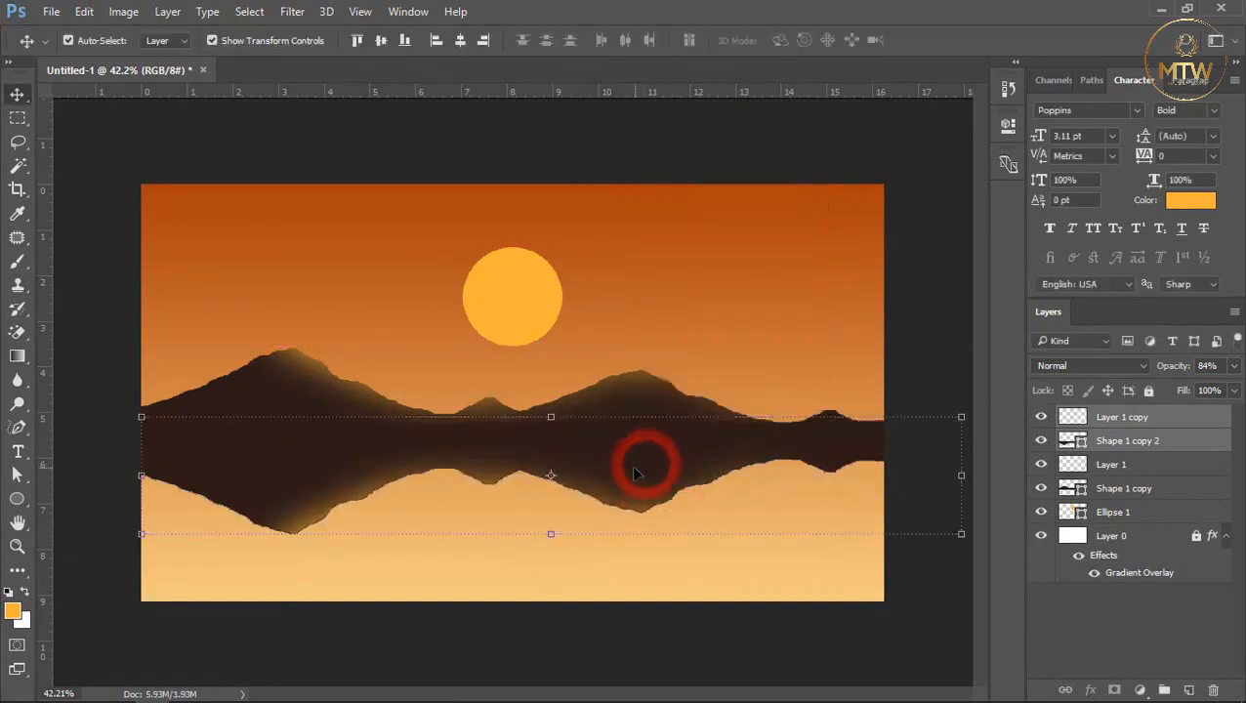
Group the flipped mountain and glow layers after nudging them down, and reduce the group's opacity to 72%
left_click_drag(632, 465, 636, 483)
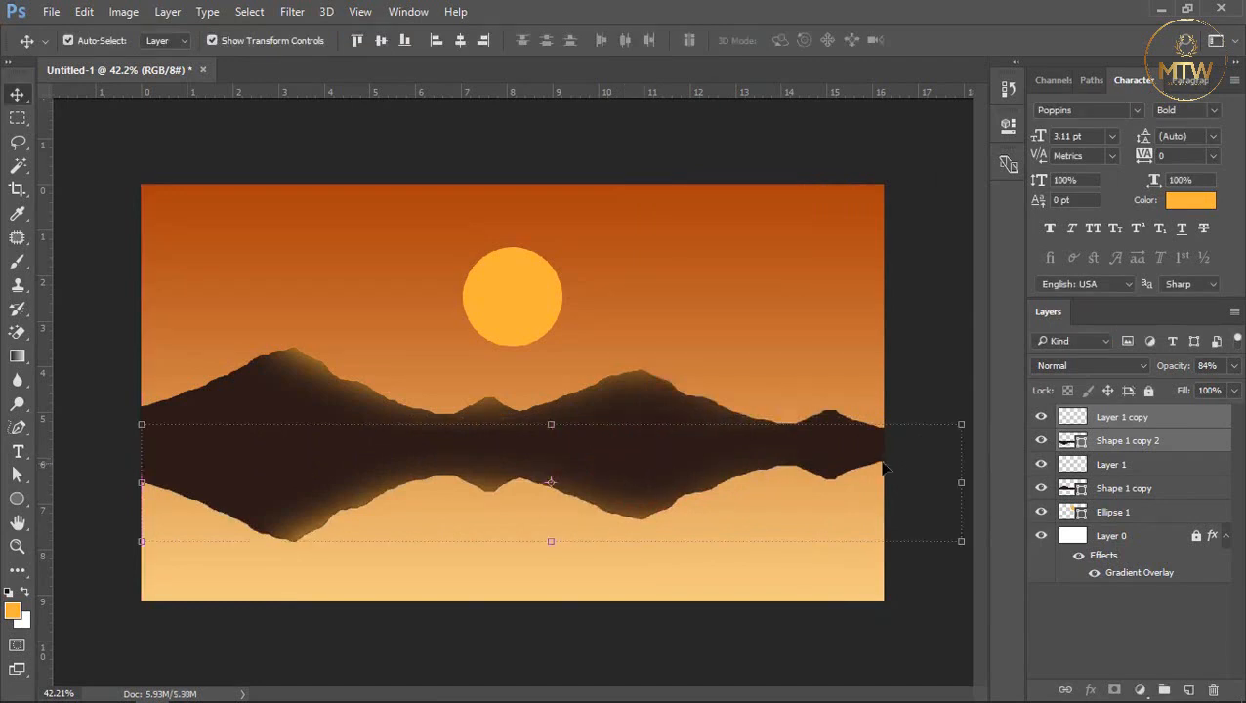
key("ctrl+g")
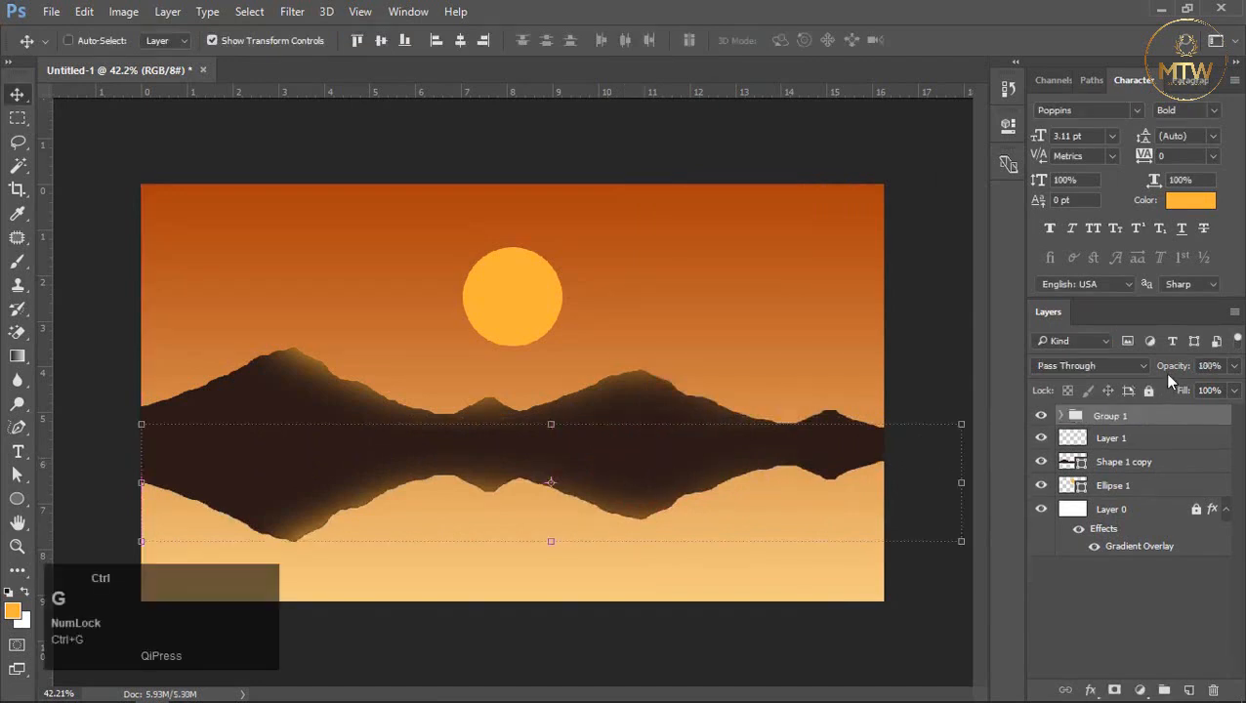
left_click_drag(1182, 371, 1158, 374)
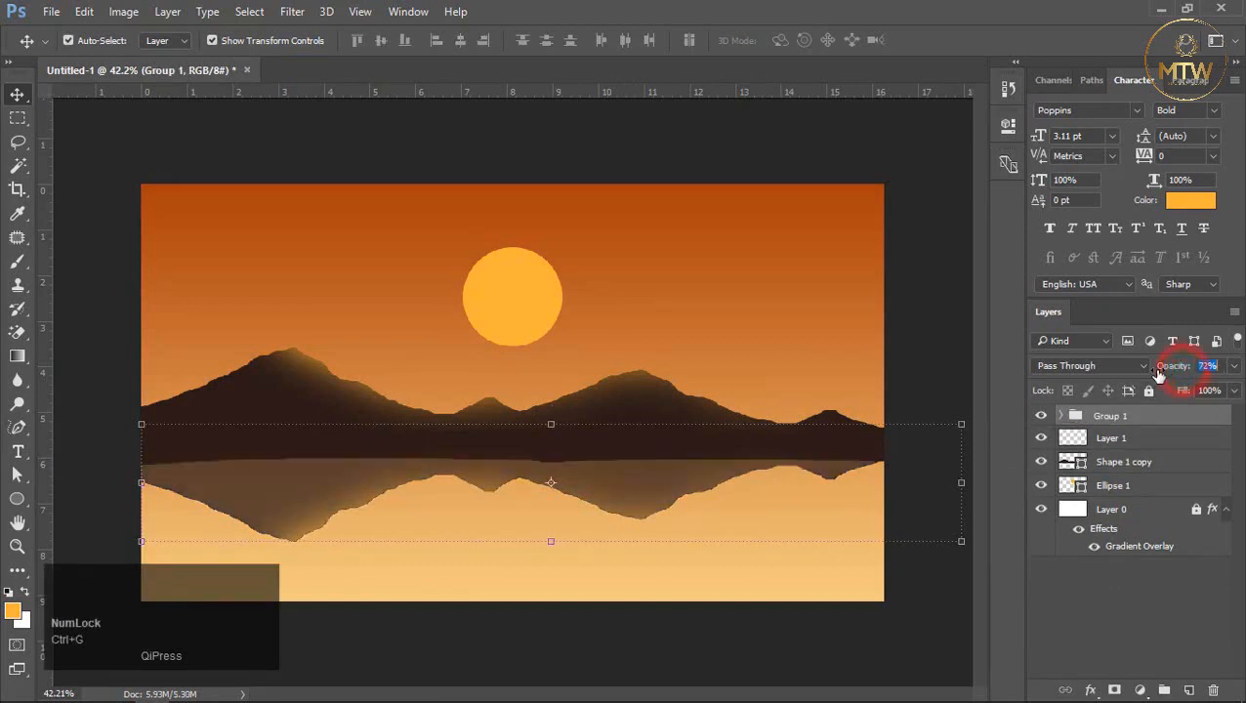
Set auto-selection to Group and move the whole reflection group down until it meets the base of the mountains
left_click_drag(636, 491, 640, 514)
key("ctrl+z")
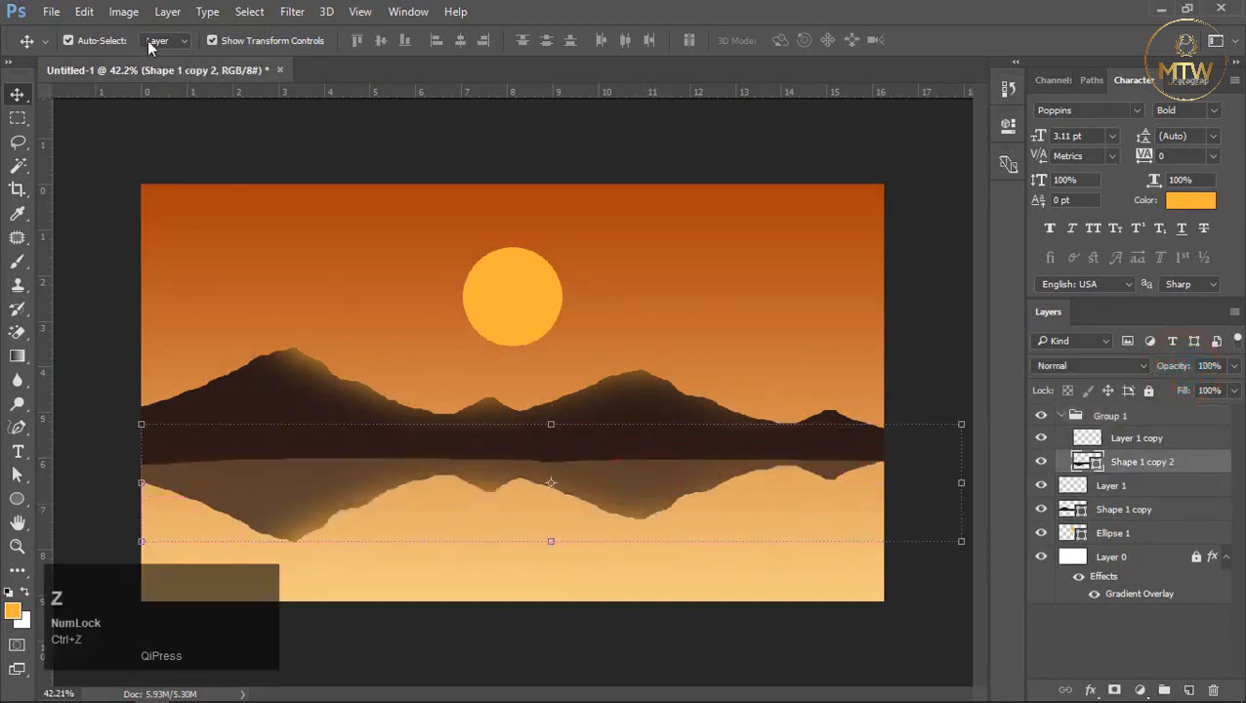
left_click(147, 40)
left_click(156, 52)
left_click(123, 161)
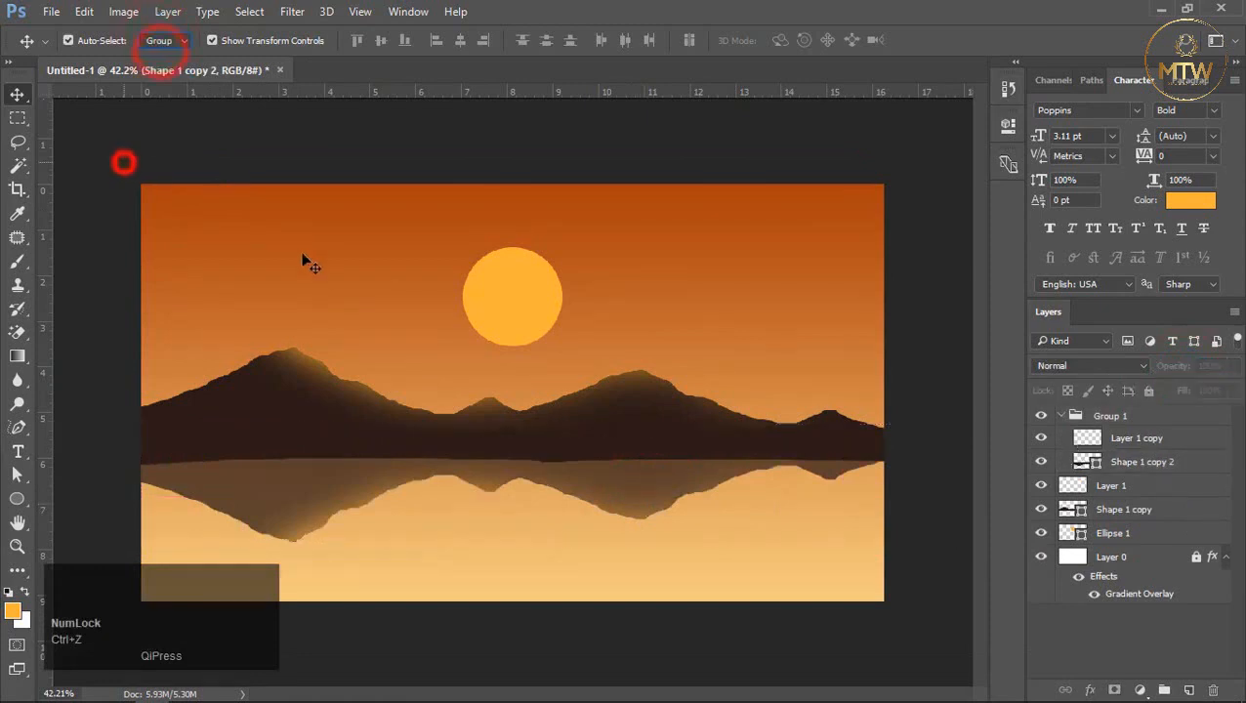
left_click(572, 485)
left_click_drag(635, 476, 636, 508)
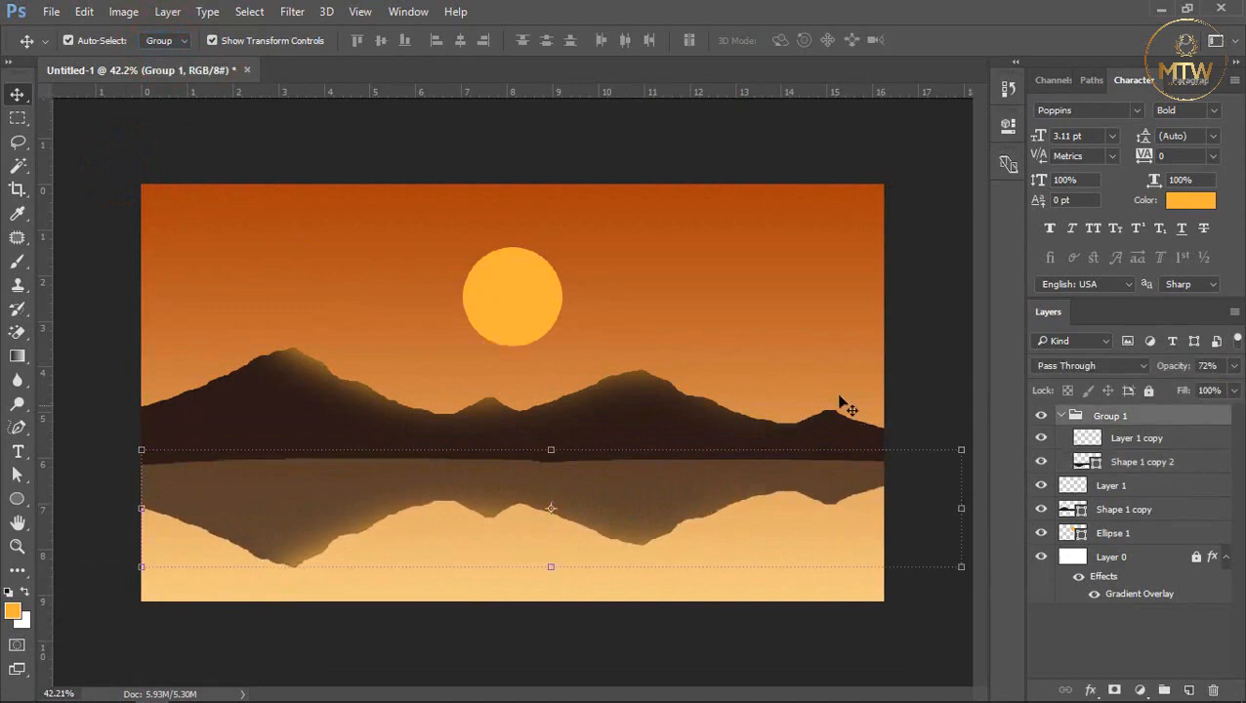
Select the mountains, their glow, the reflection group and the sun together, and move them all up in the scene
left_click(917, 350)
left_click_drag(109, 431, 538, 492)
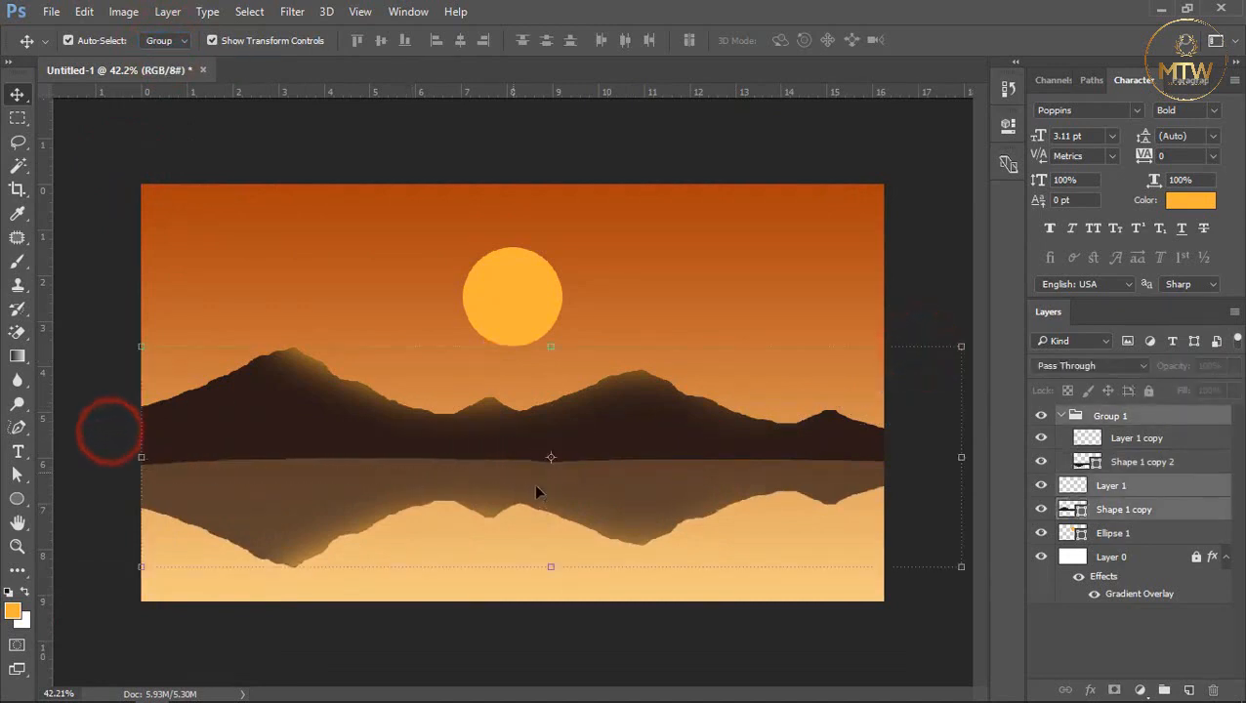
left_click(515, 304, "shift")
left_click_drag(635, 444, 640, 391)
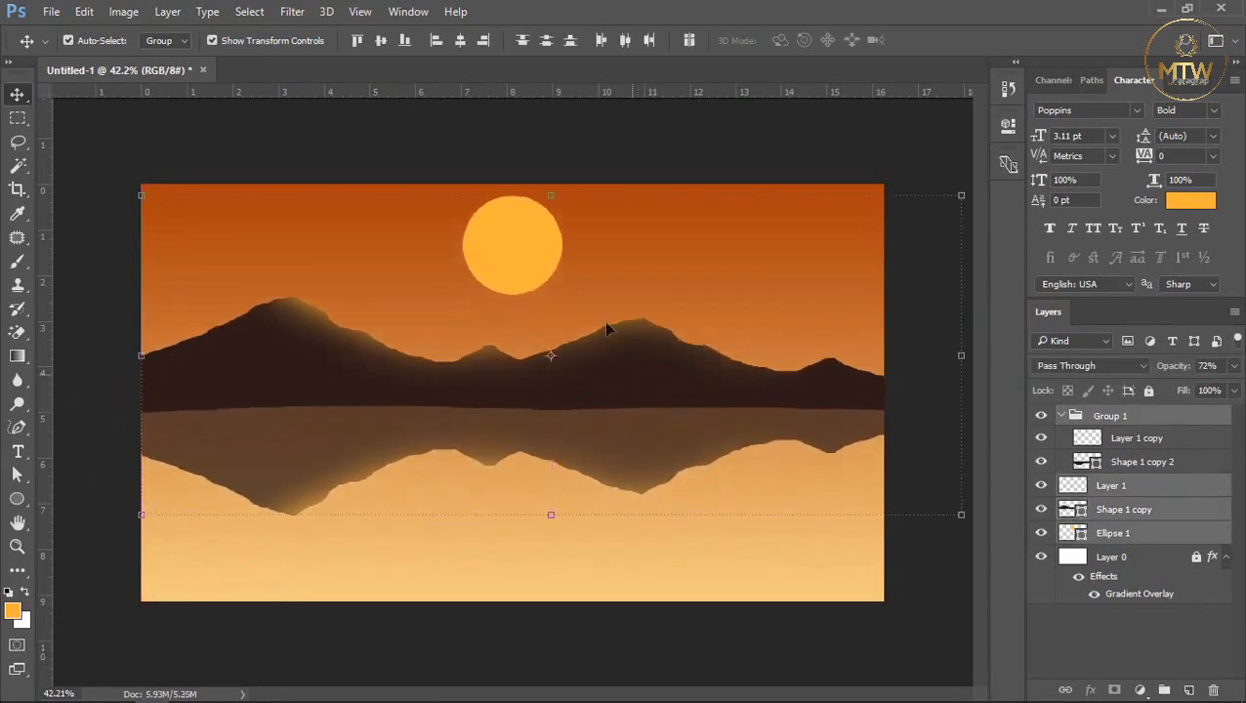
Scale the sun down to about three quarters of its size, keeping it horizontally centered where it is
left_click(542, 119)
left_click(512, 222)
key("ctrl+t")
left_click_drag(563, 196, 530, 257)
double_click(531, 242)
left_click(568, 154)
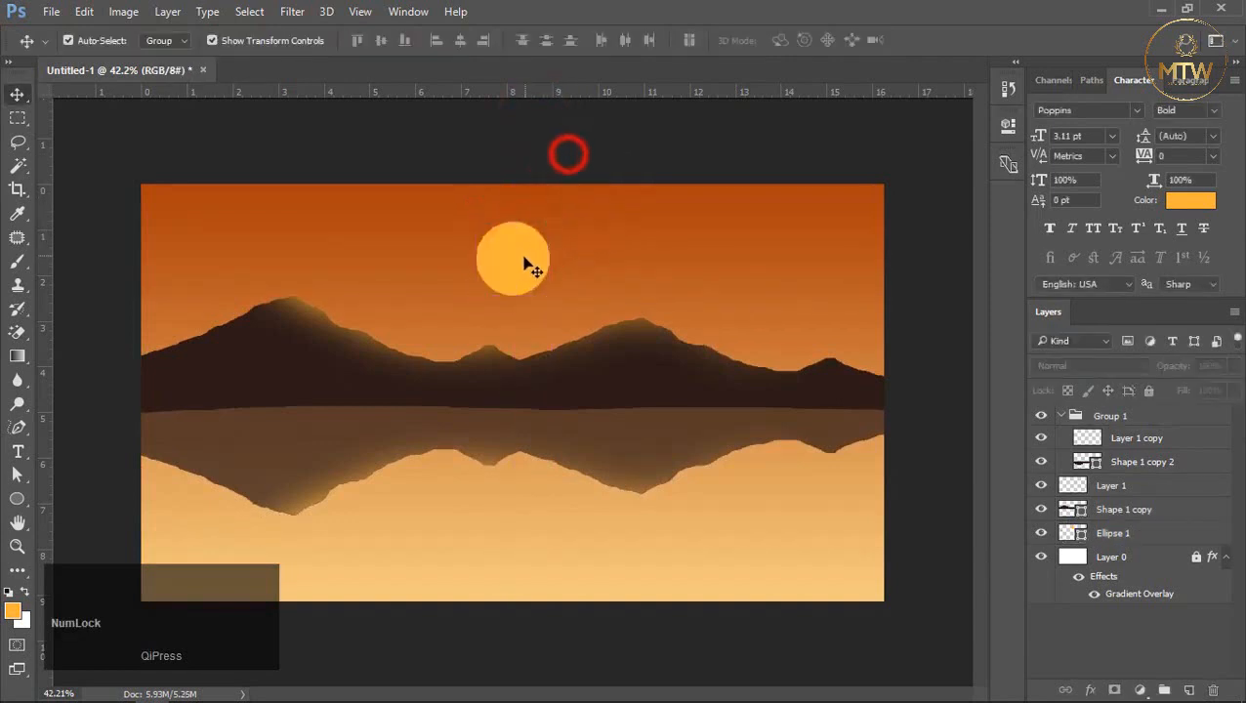
Add a new layer directly above the sun and paint one soft orange 300 px brush dab over it as a glow
left_click(522, 262)
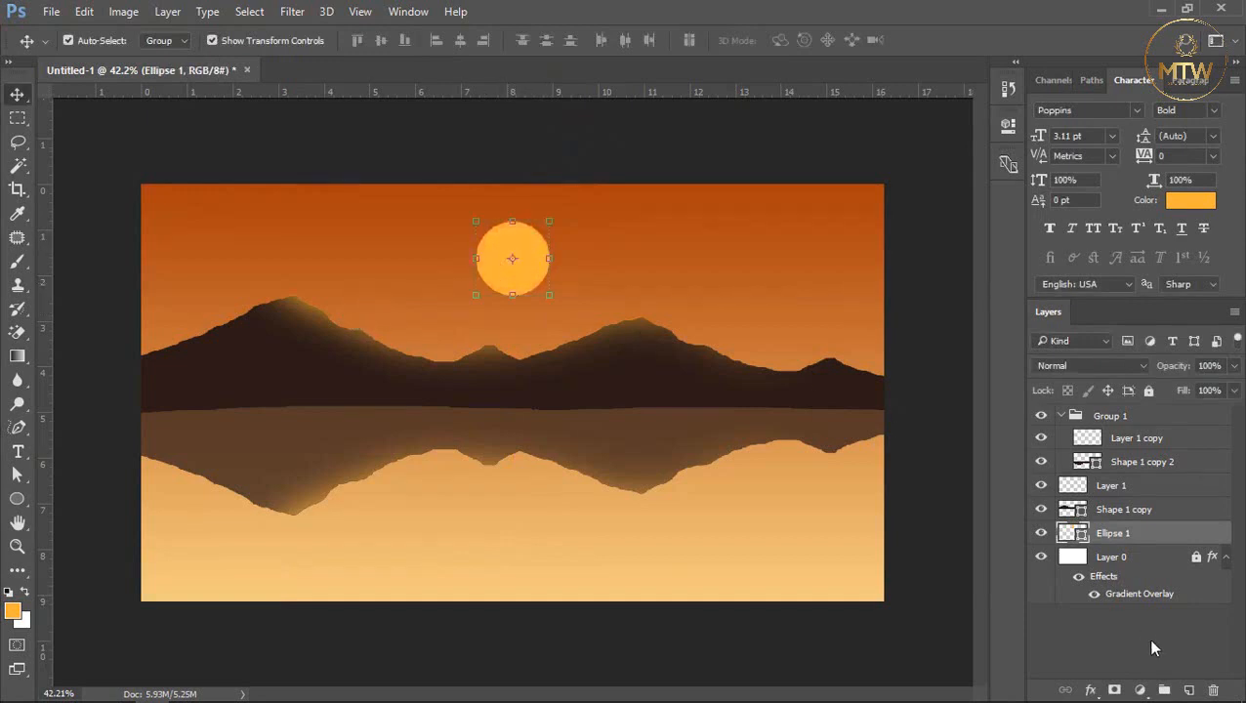
left_click(1186, 690)
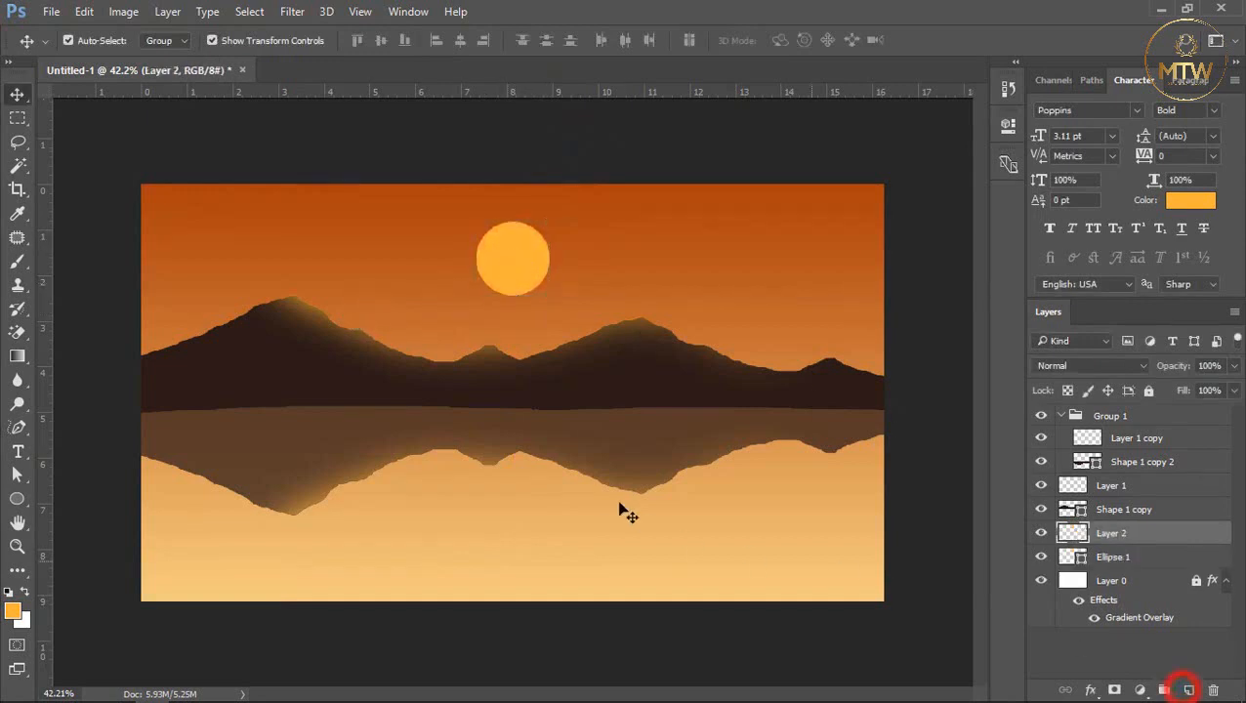
left_click(18, 262)
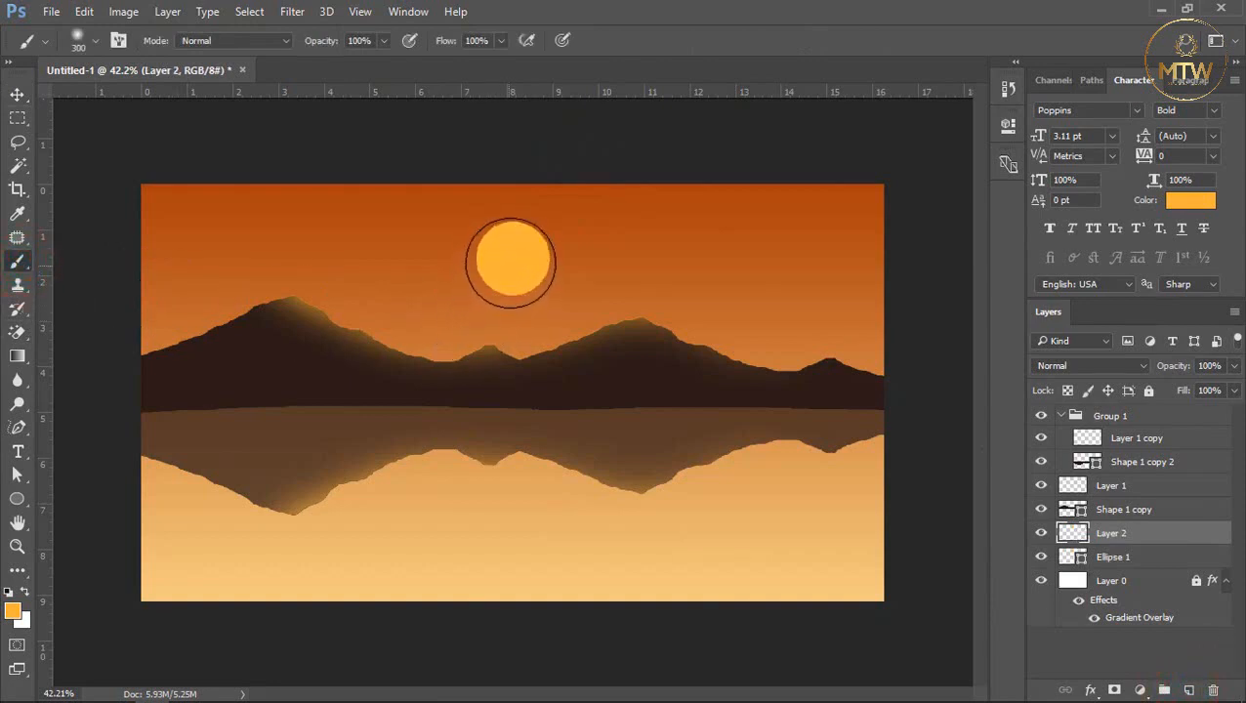
left_click(515, 256)
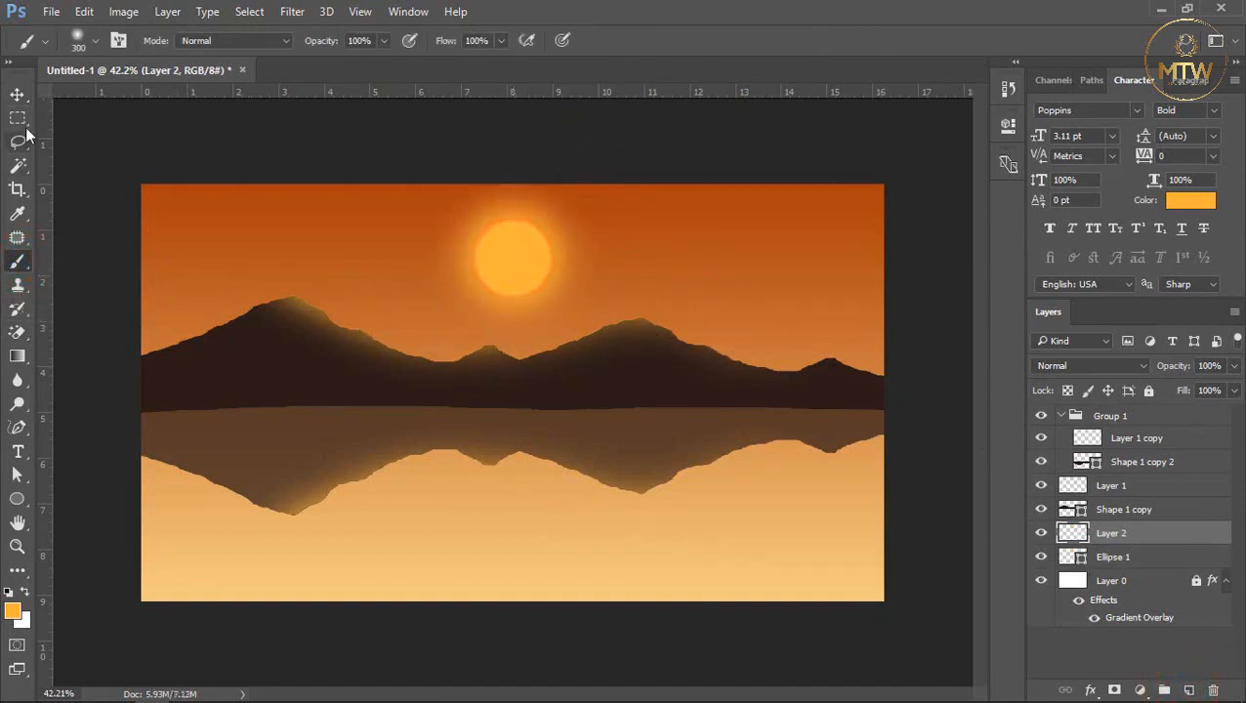
Enlarge the painted sun glow slightly around its center
left_click(17, 95)
left_click_drag(609, 357, 624, 366)
double_click(570, 264)
Set the sun glow layer's blend mode to Screen
left_click(1053, 367)
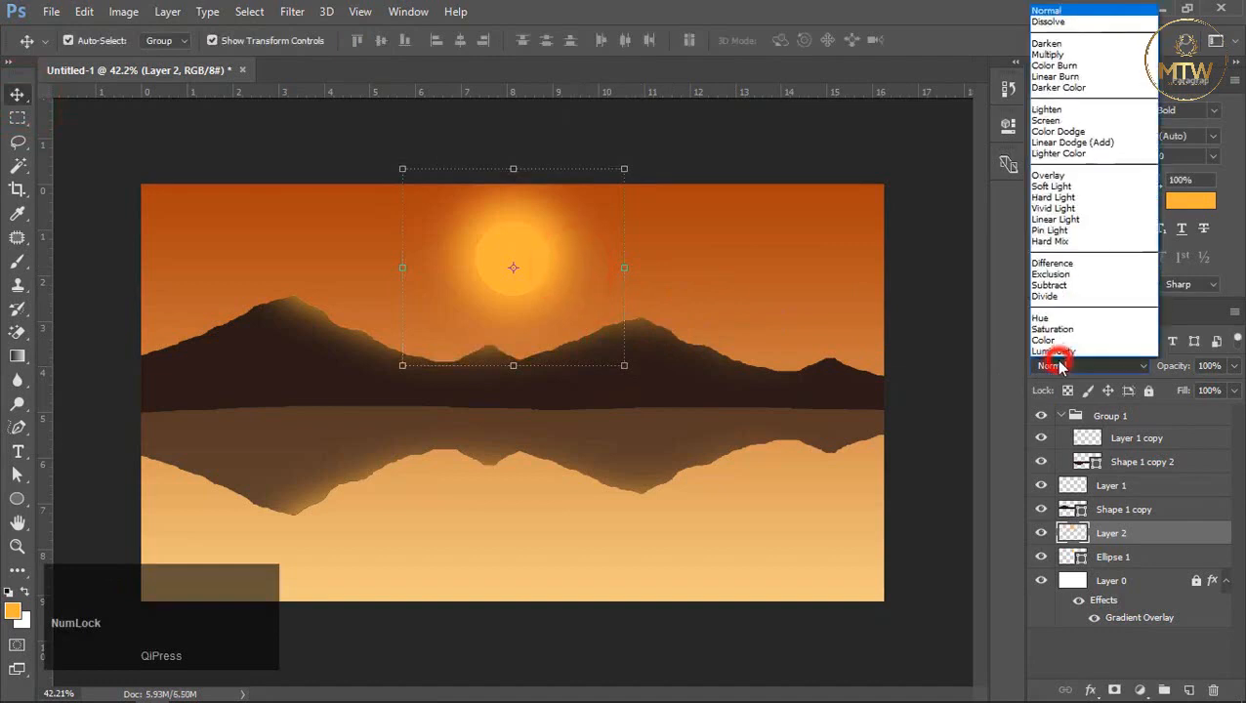
left_click(1051, 11)
key("Down")
key("Down")
key("Down")
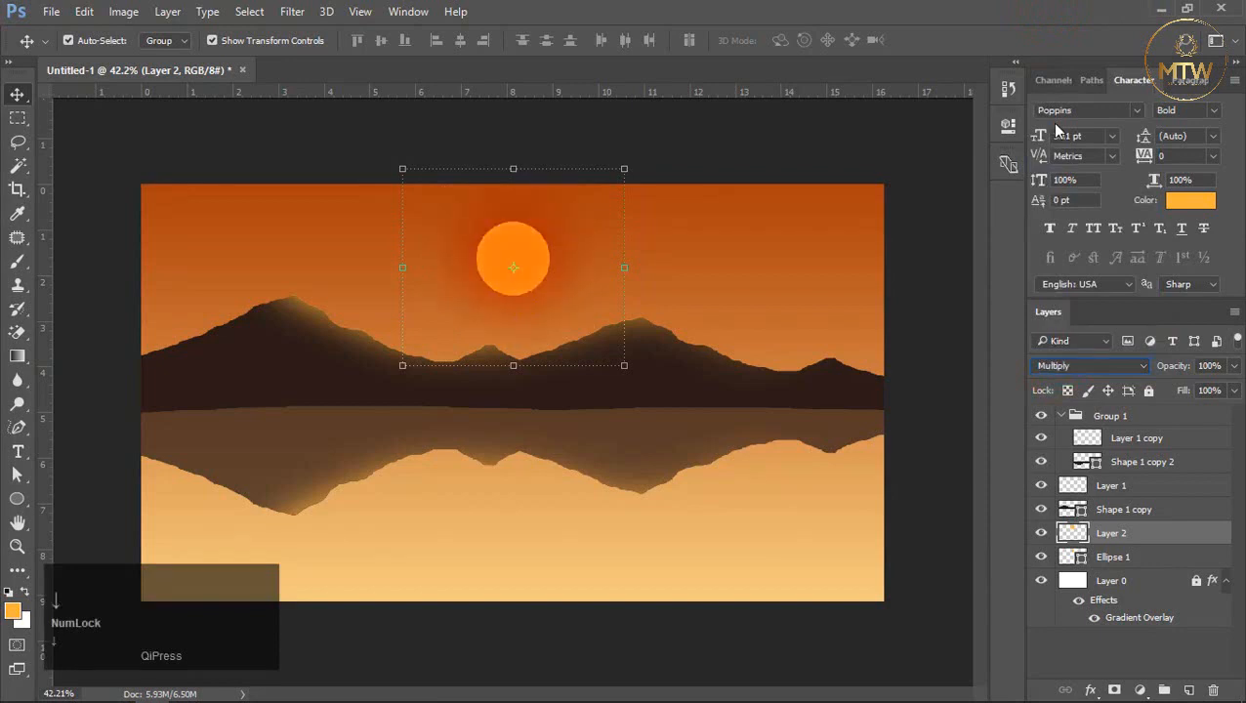
key("Down")
key("Down")
key("Down")
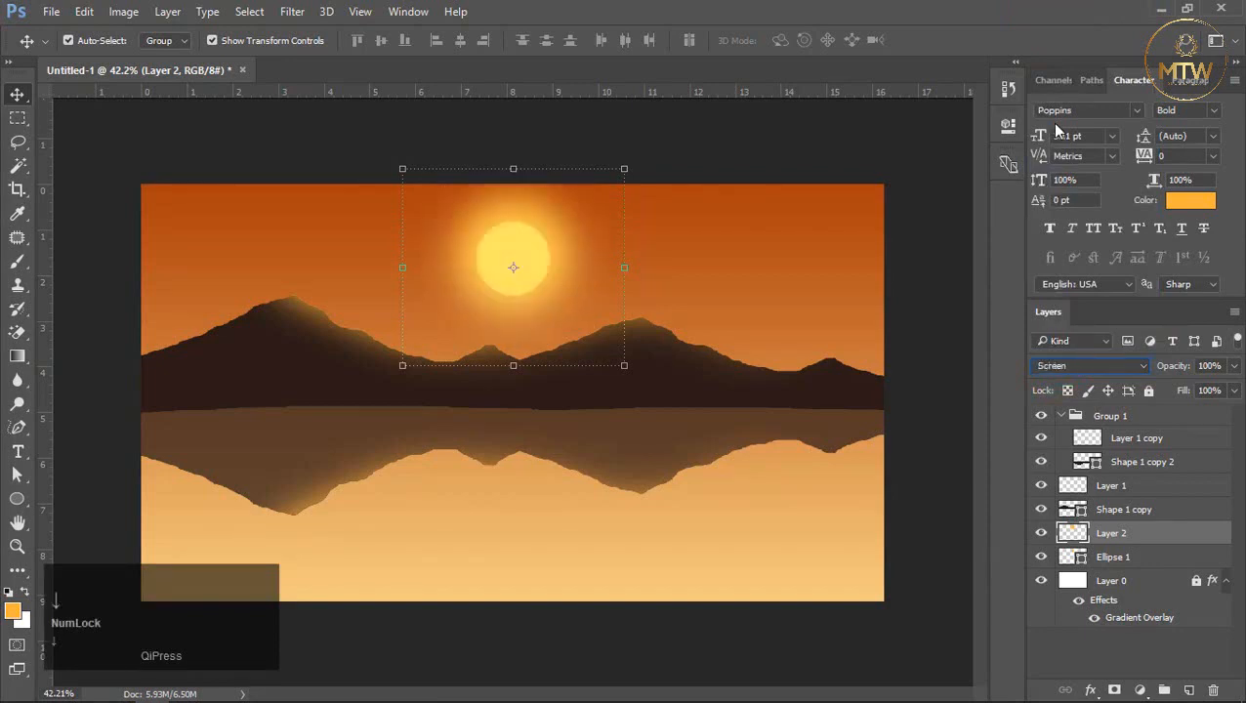
left_click(729, 171)
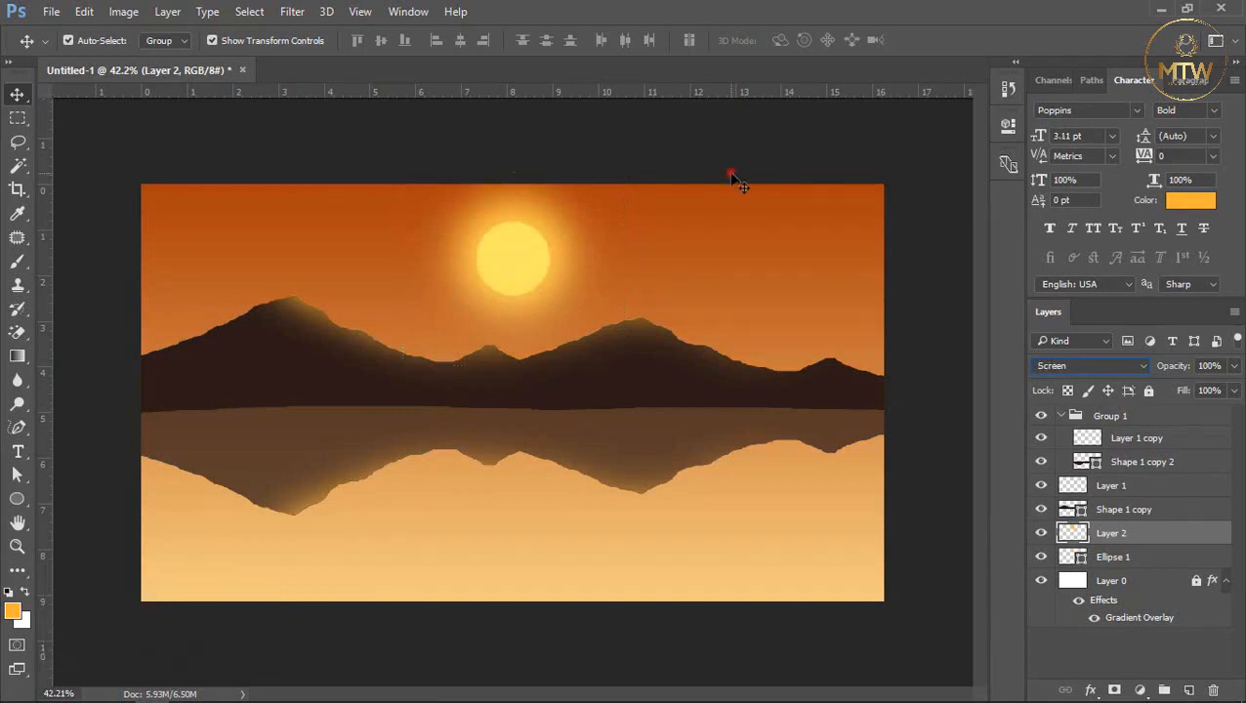
Enlarge the sun glow to about 152% around its center and lower its opacity to 88%
left_click(524, 273)
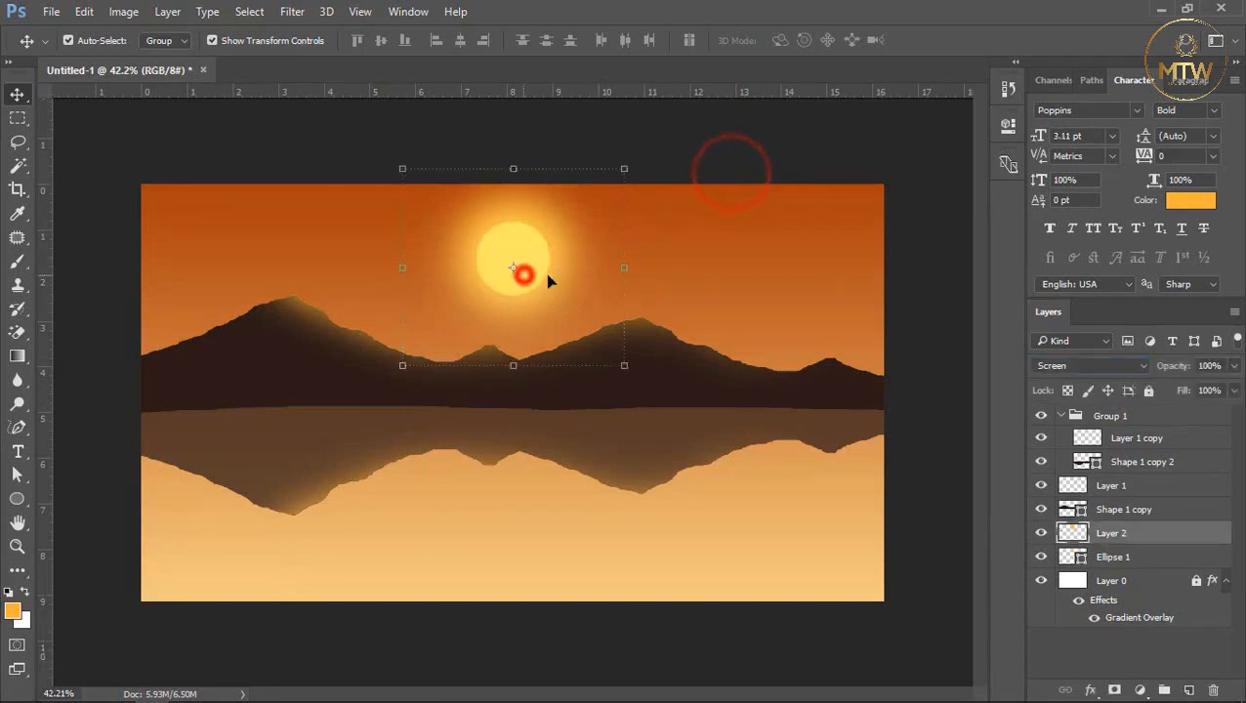
left_click(1108, 556, "ctrl")
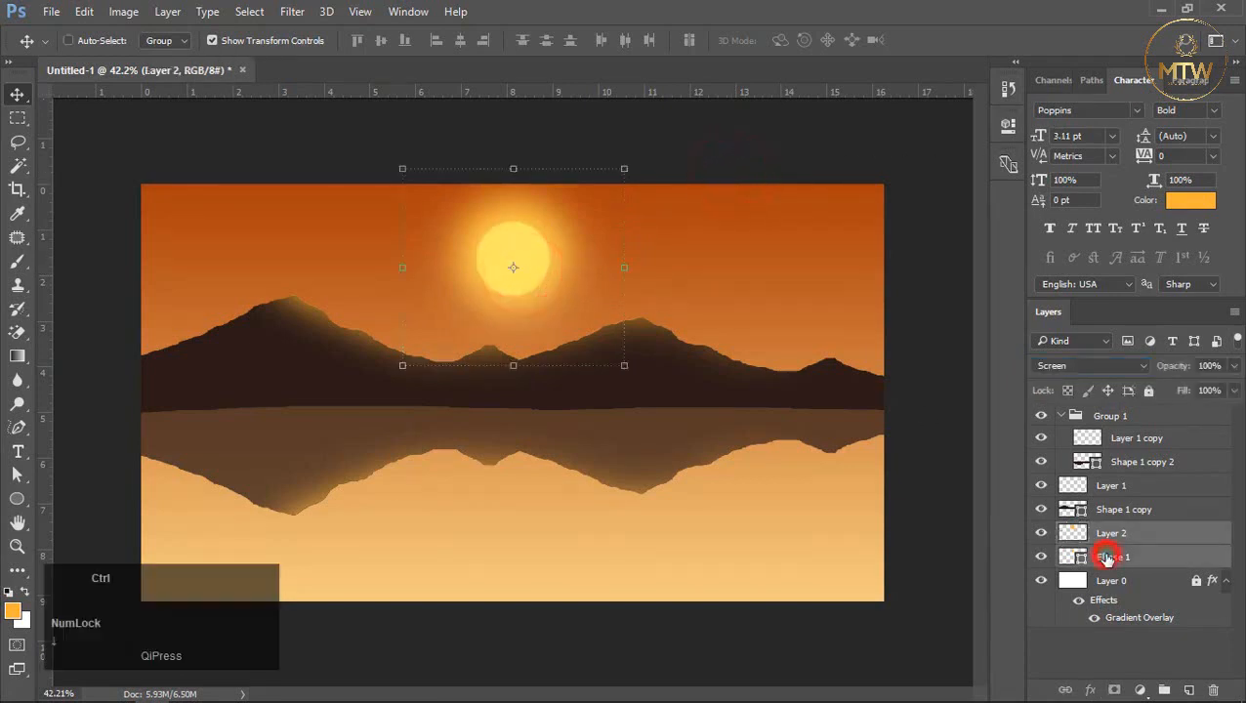
left_click(711, 139)
left_click(576, 222)
key("ctrl+t")
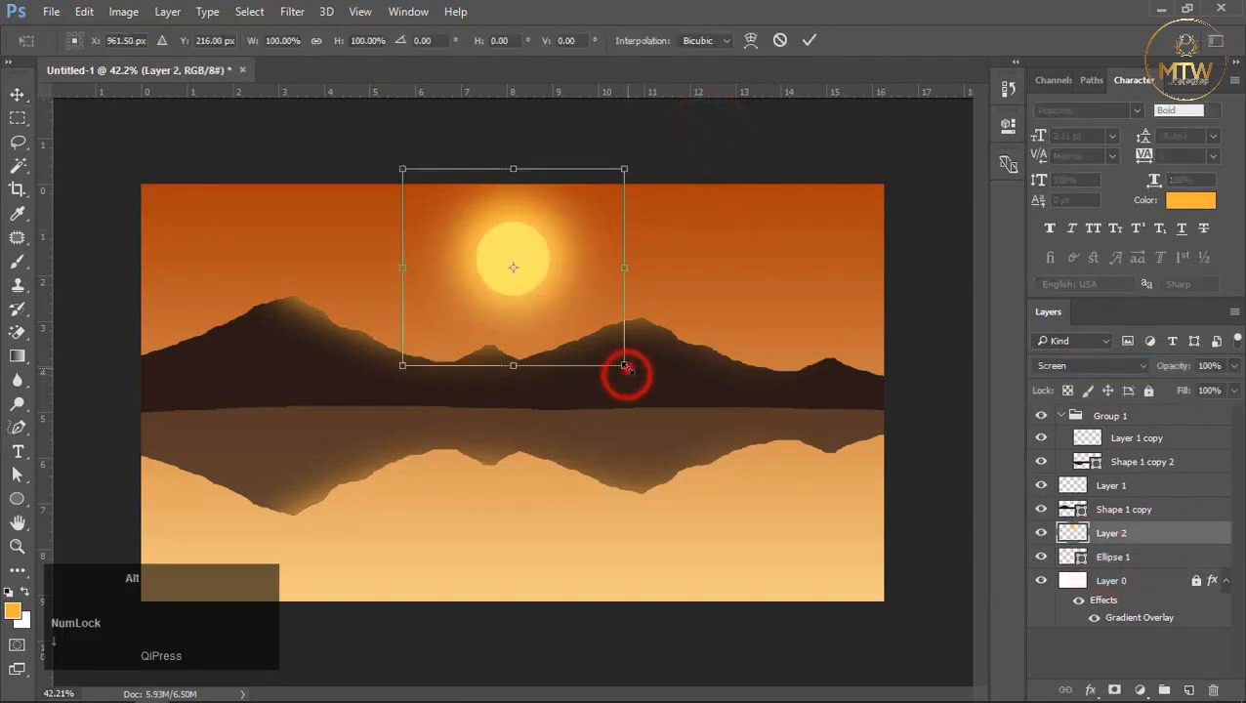
left_click_drag(626, 368, 685, 419)
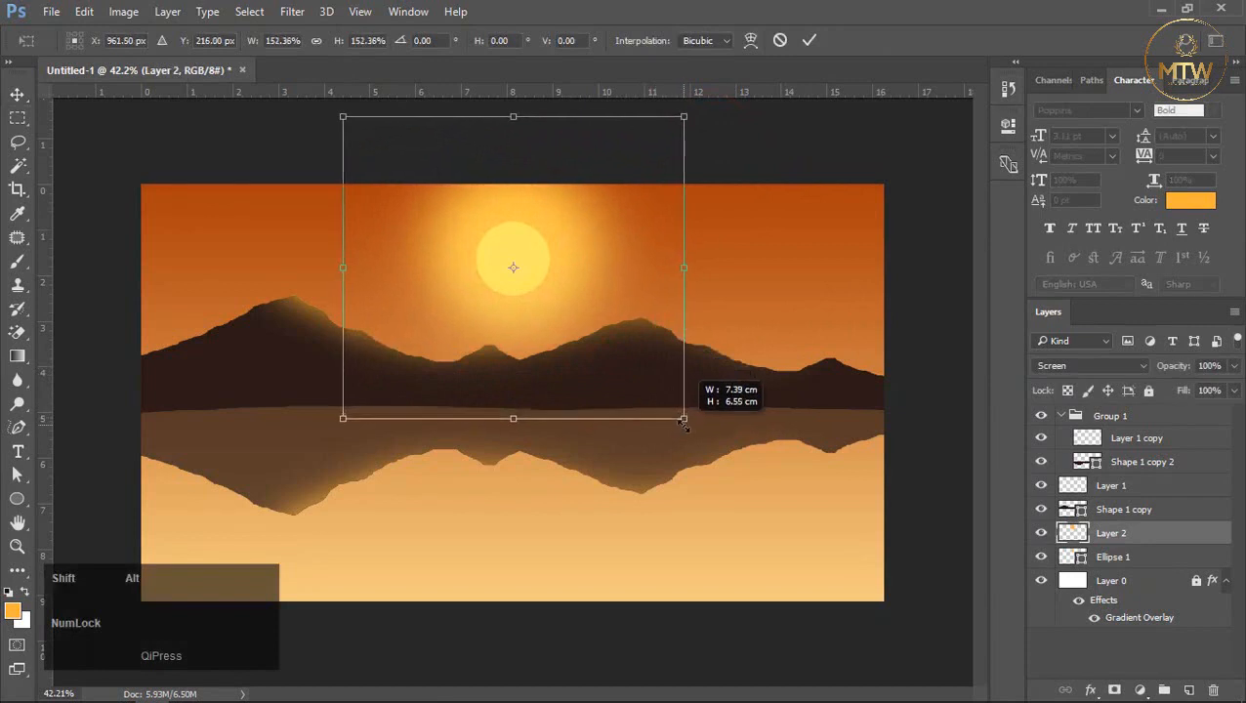
double_click(606, 308)
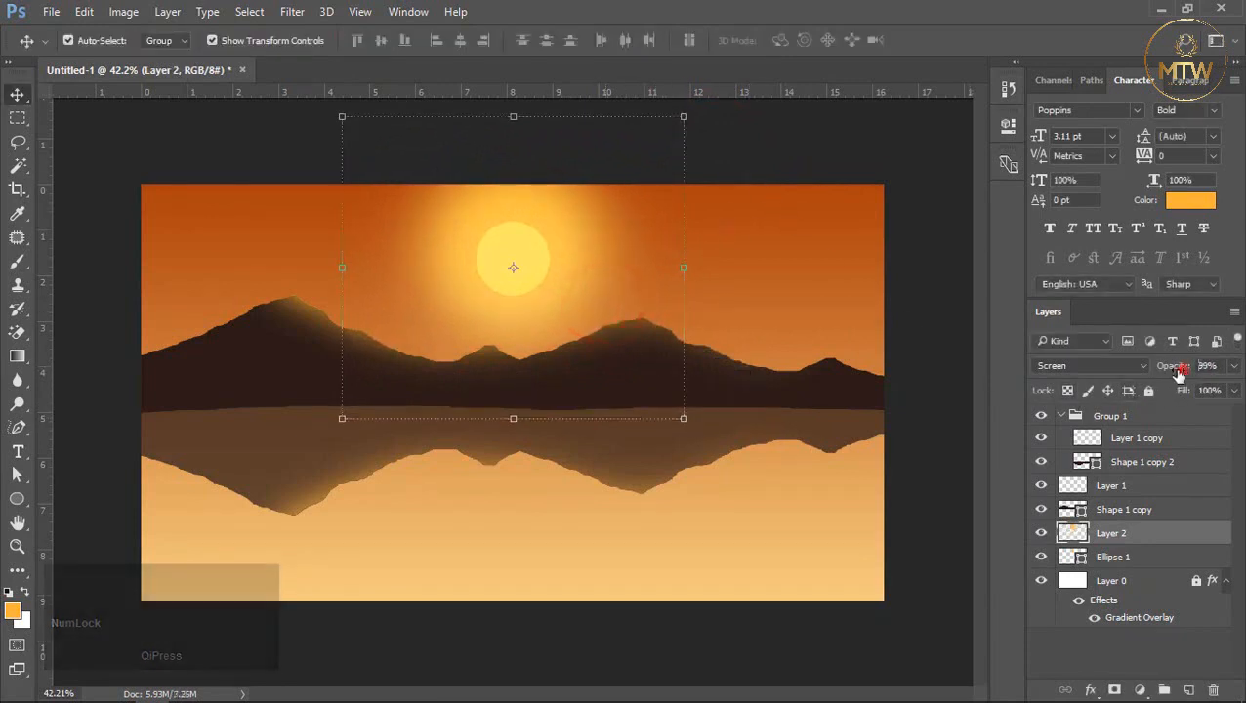
left_click_drag(1179, 365, 1174, 377)
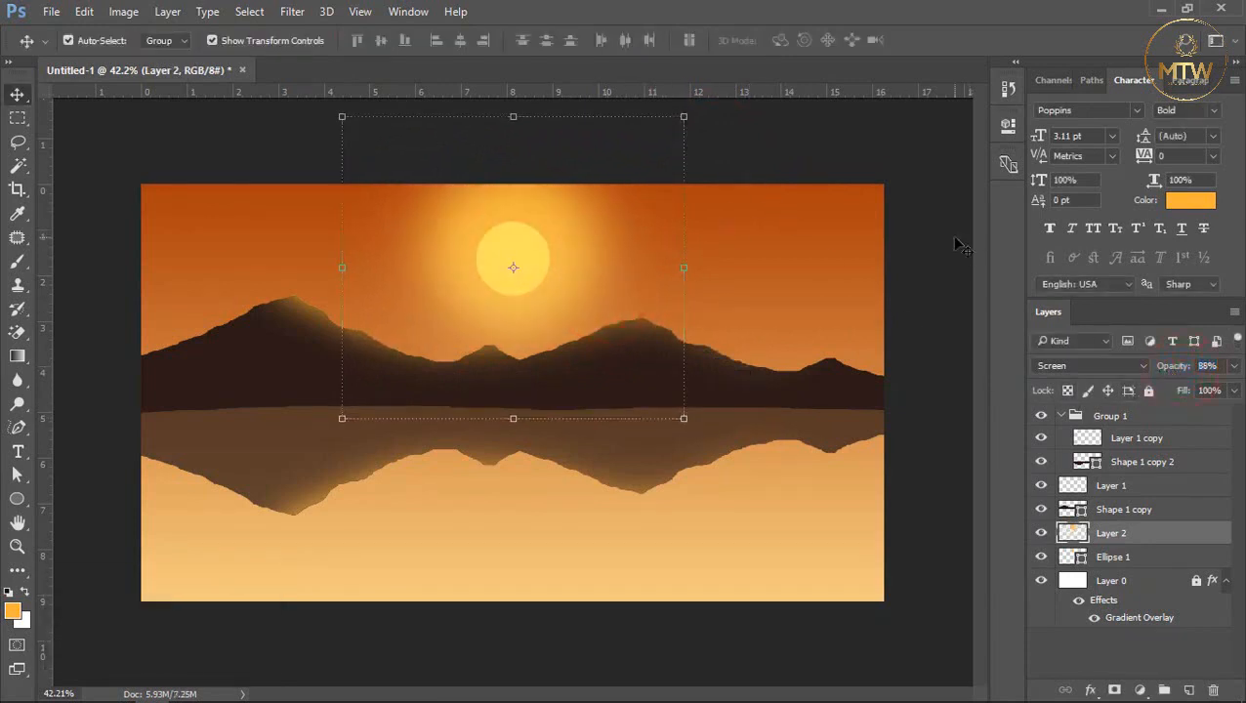
Group the sun with its glow and place a duplicate of the group straight below, over the water
left_click(1118, 555, "ctrl")
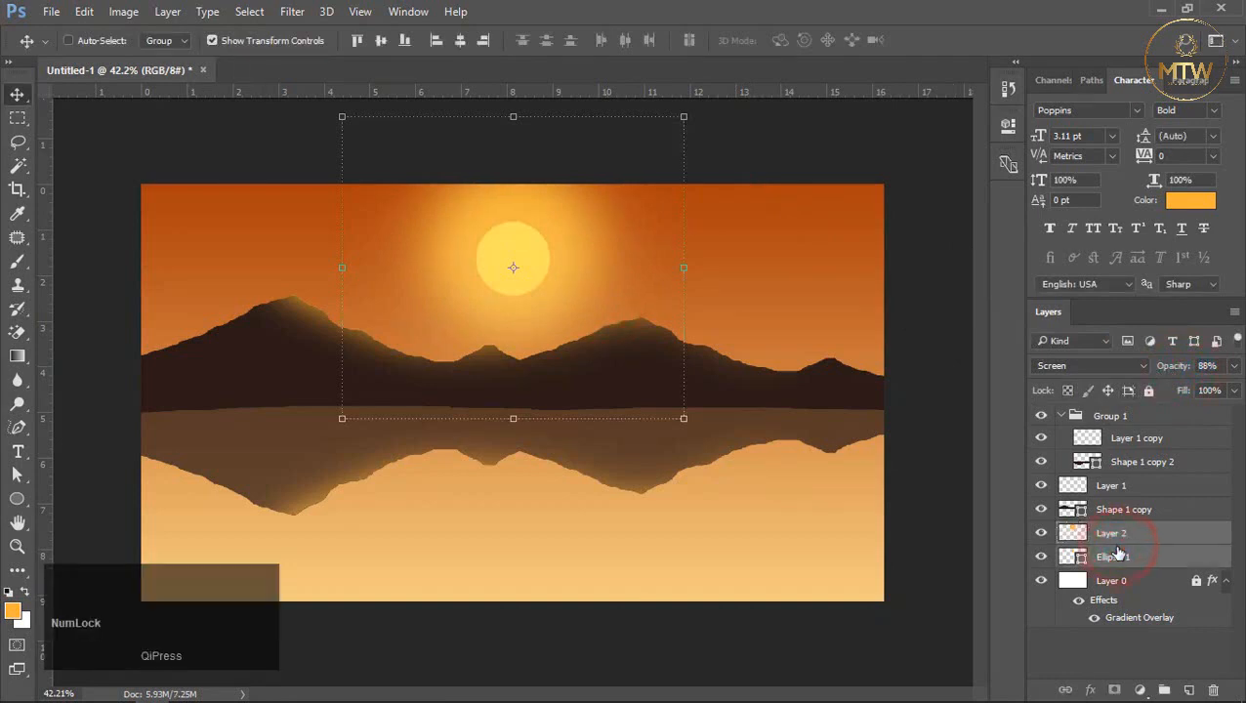
key("ctrl+g")
left_click(518, 268)
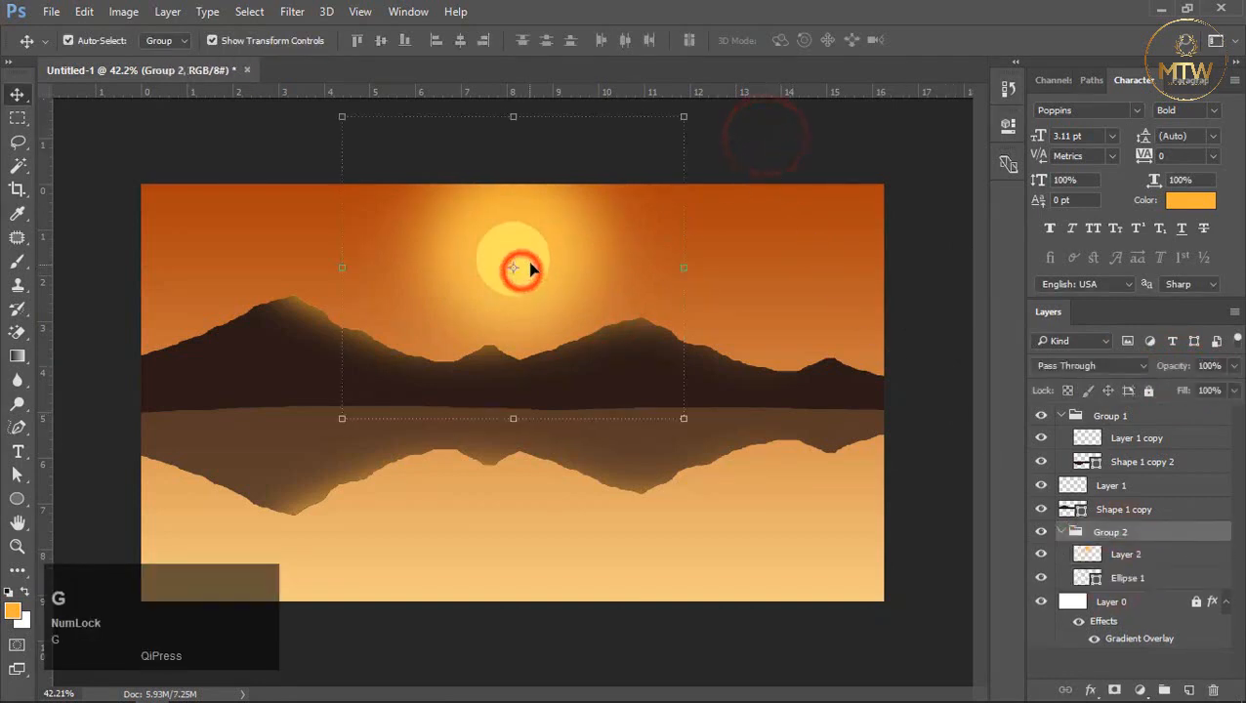
left_click_drag(535, 306, 528, 527)
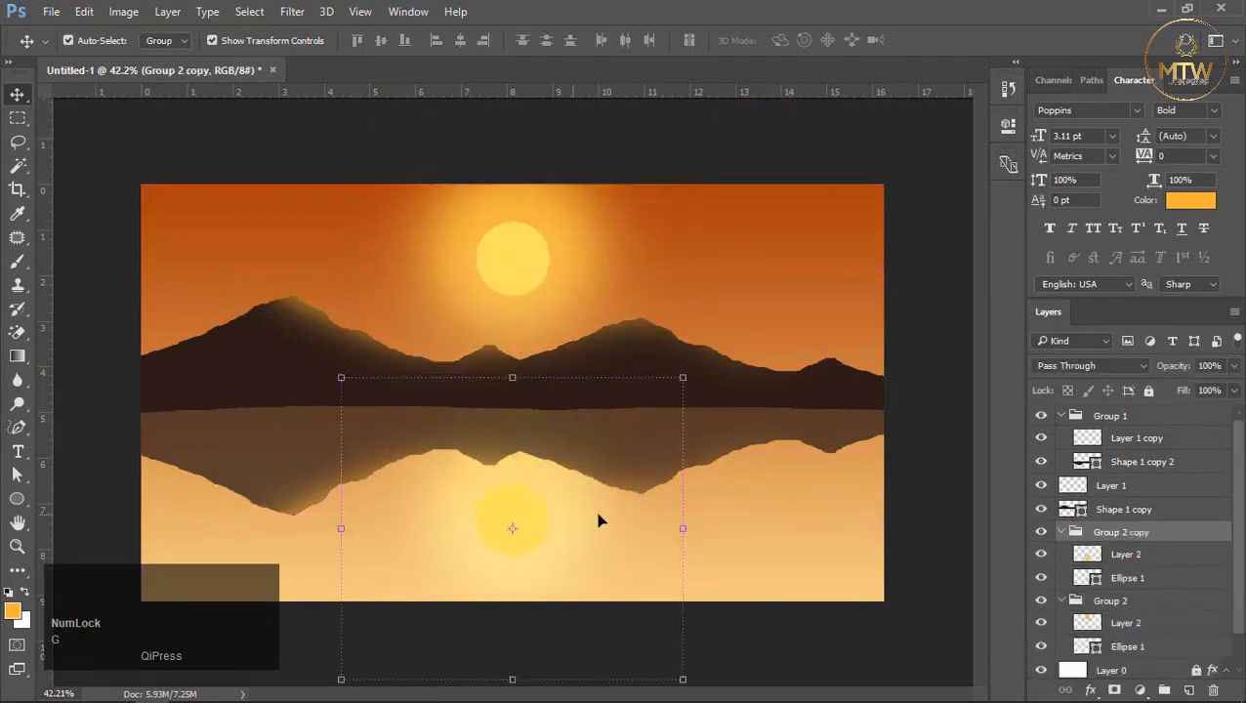
Delete the glow layer from the duplicated sun group and recolor its ellipse to pale yellow fce892
left_click(1116, 555)
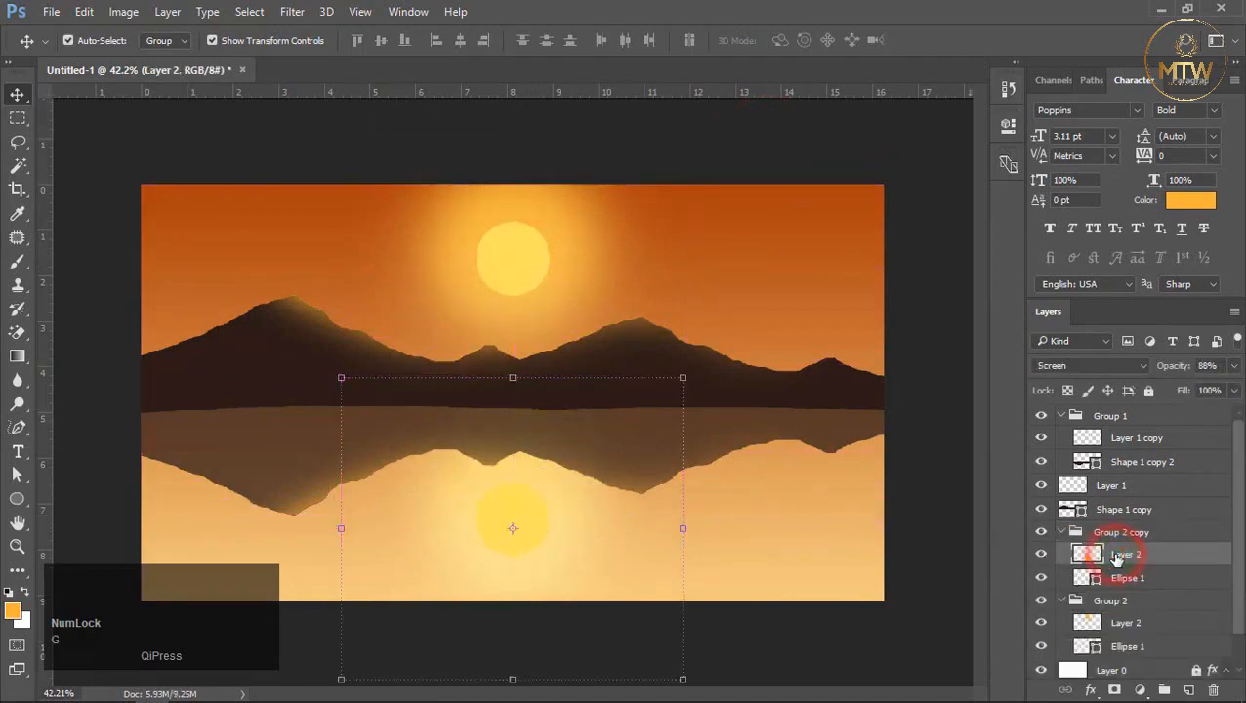
key("Delete")
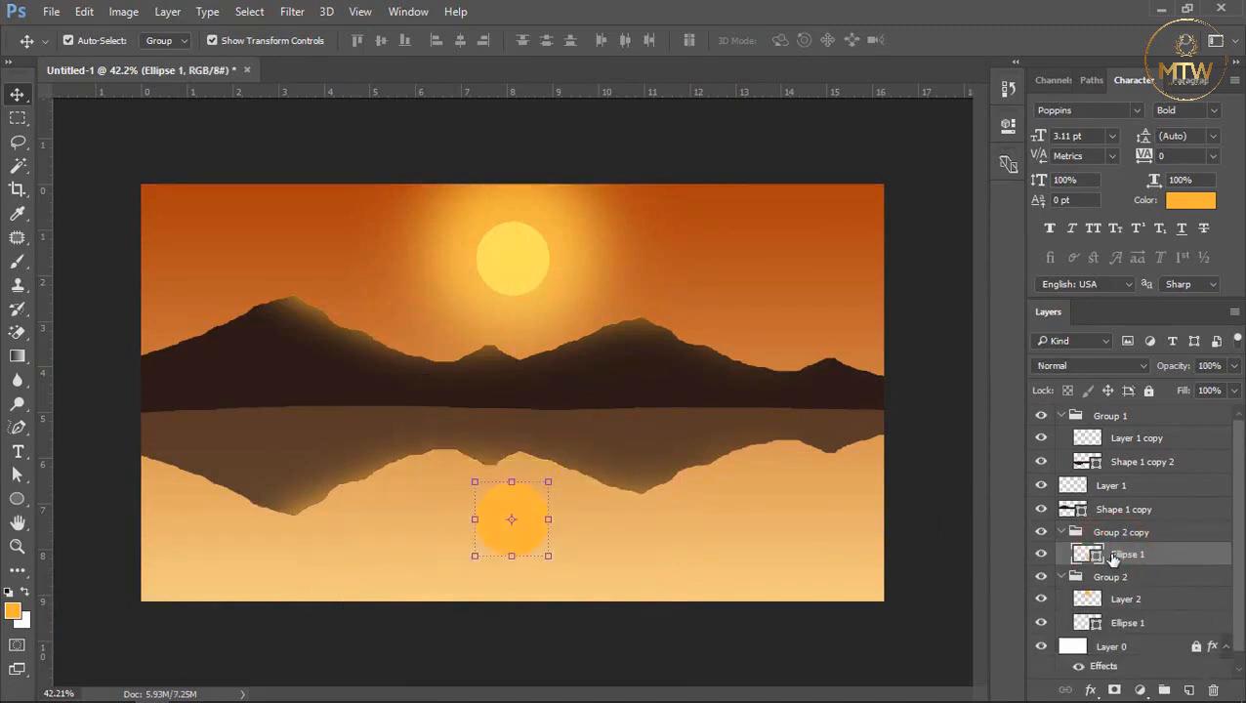
double_click(1086, 554)
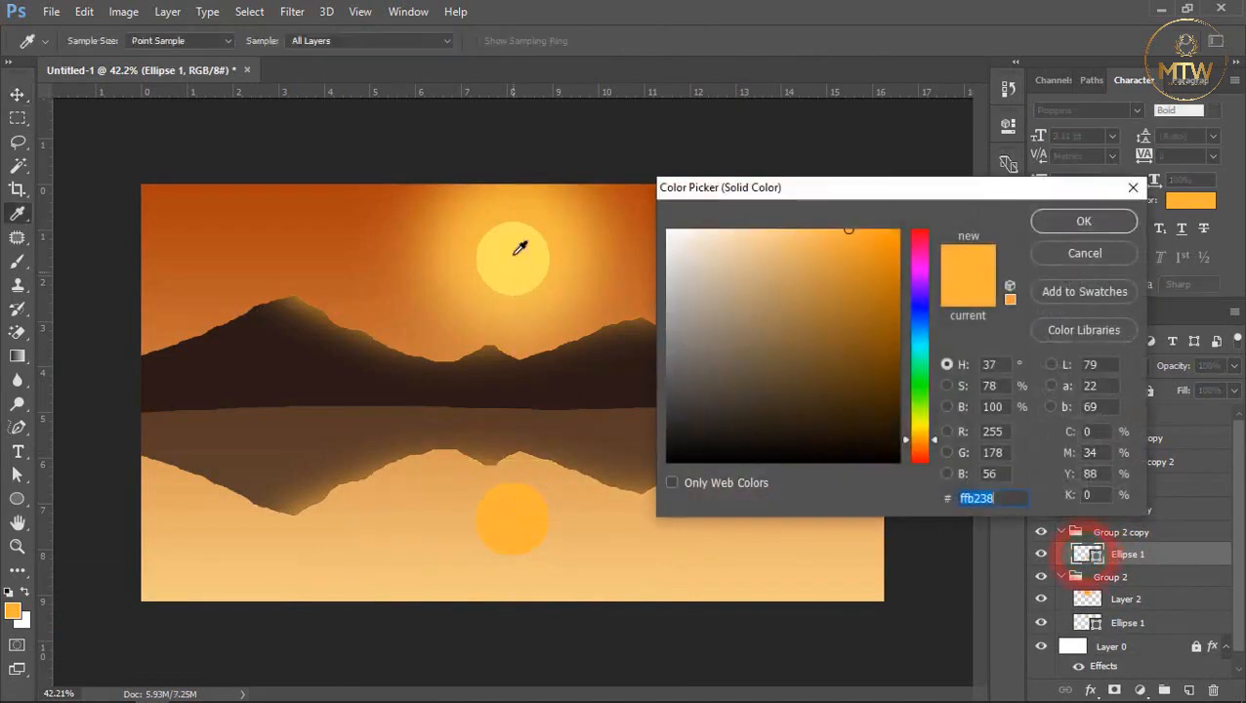
left_click(513, 253)
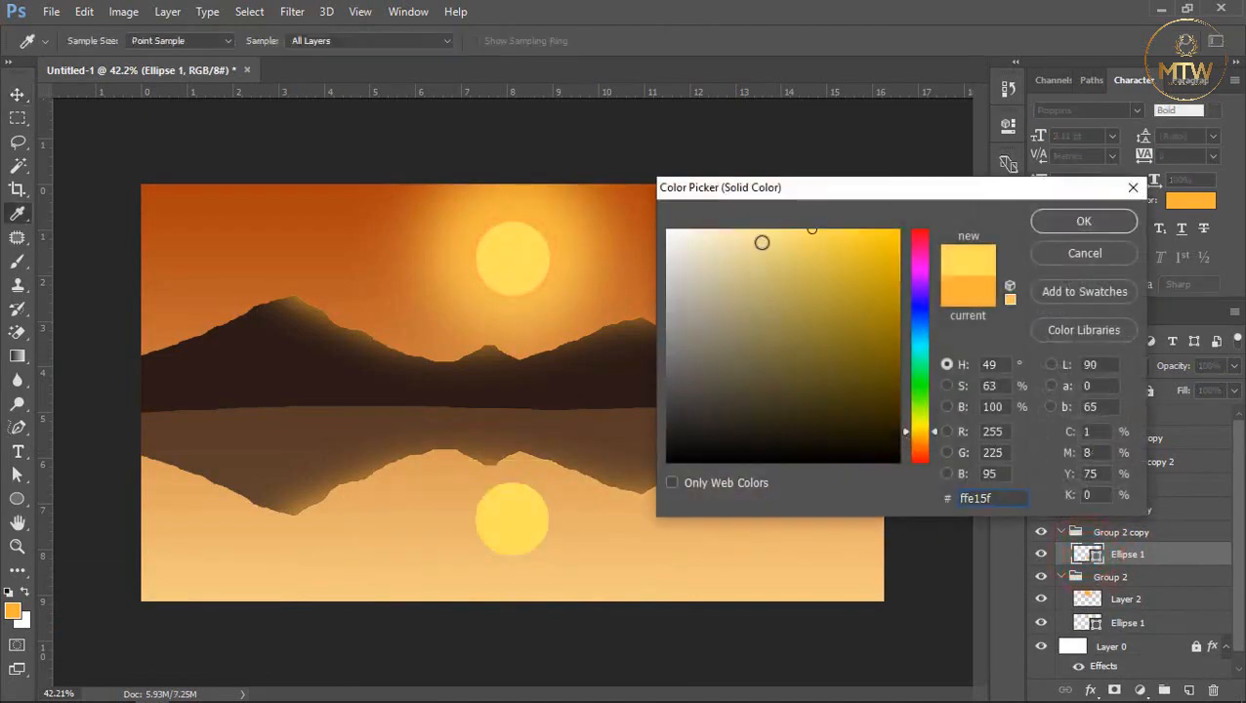
left_click_drag(765, 237, 764, 232)
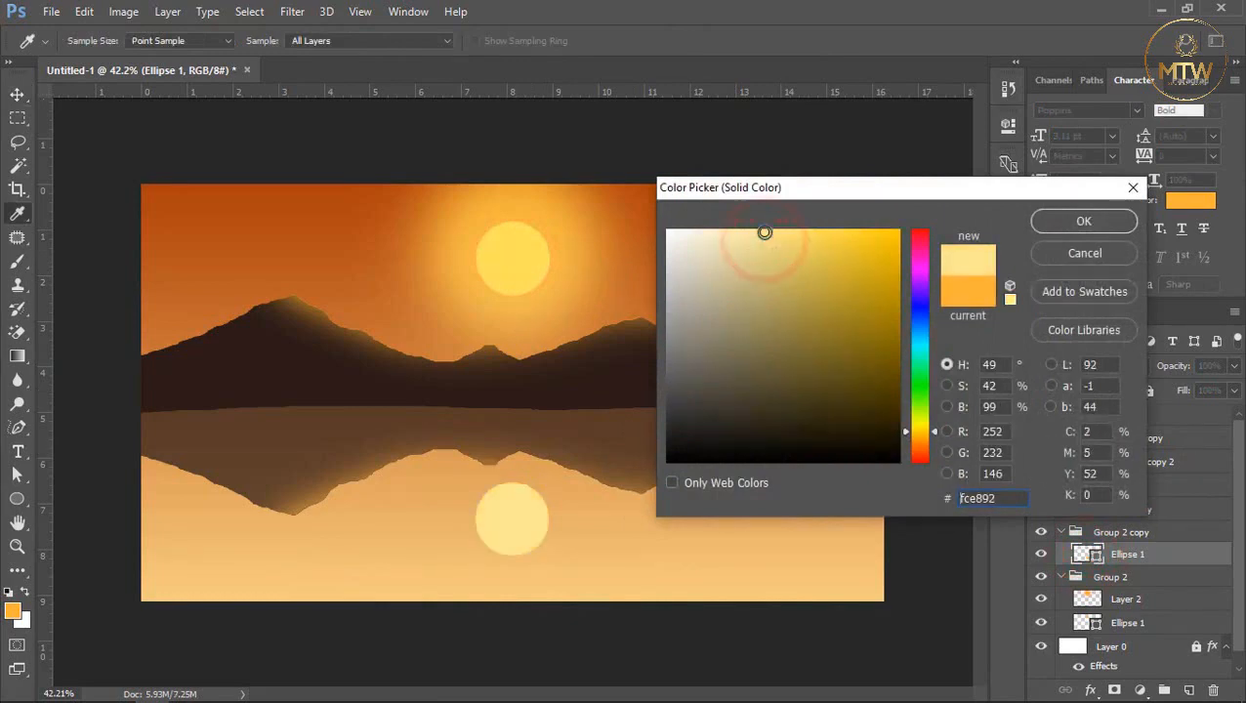
left_click(1050, 220)
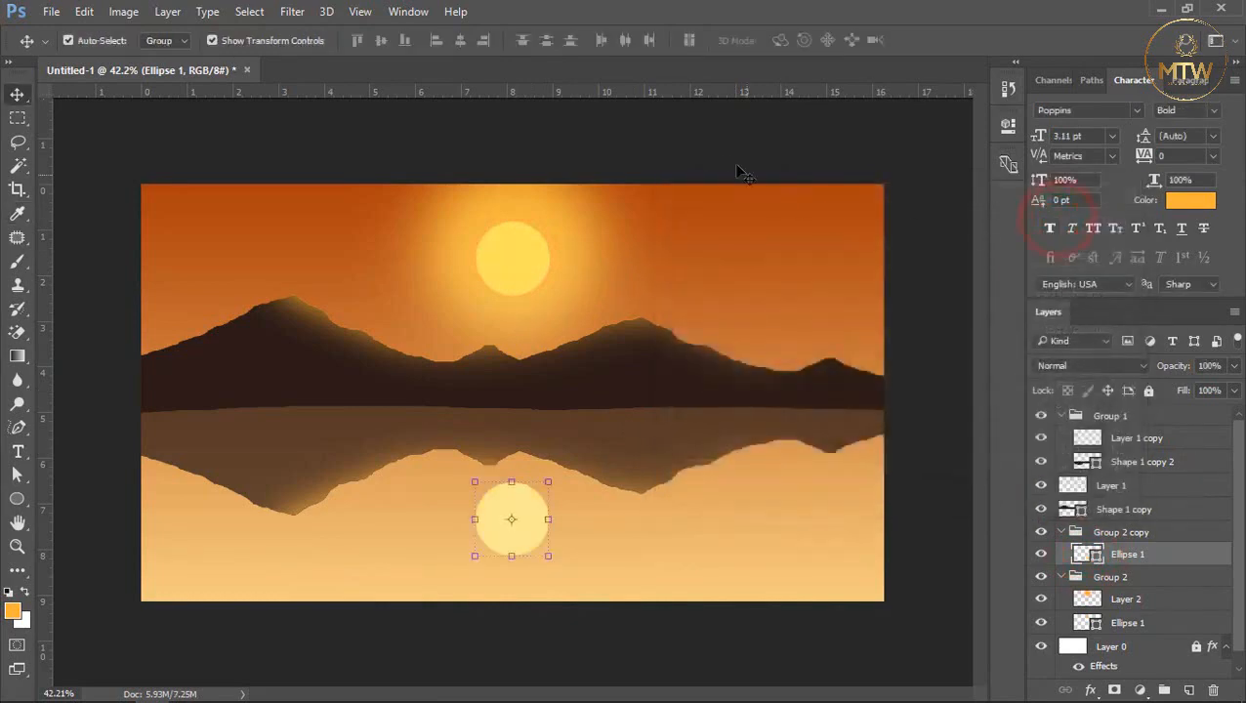
left_click(718, 152)
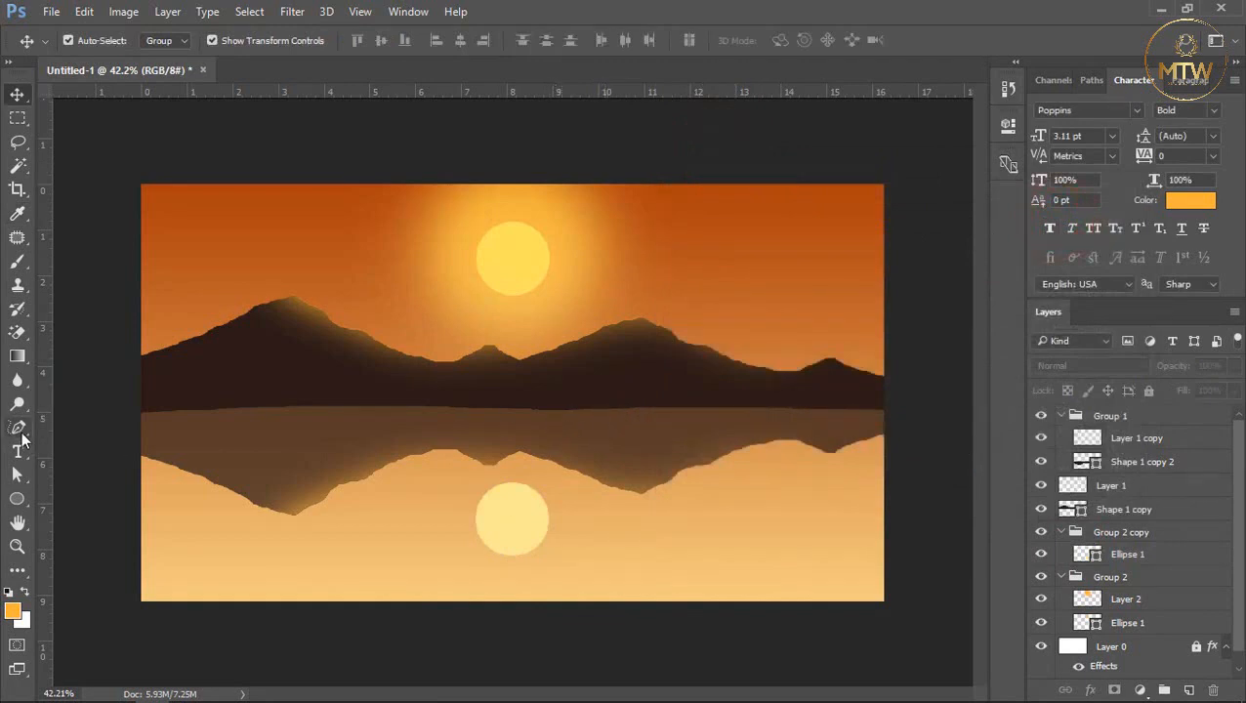
Draw a closed, curved shoreline shape about 793 by 279 px with the Pen tool across the canvas's lower-right corner
left_click_drag(22, 433, 77, 427)
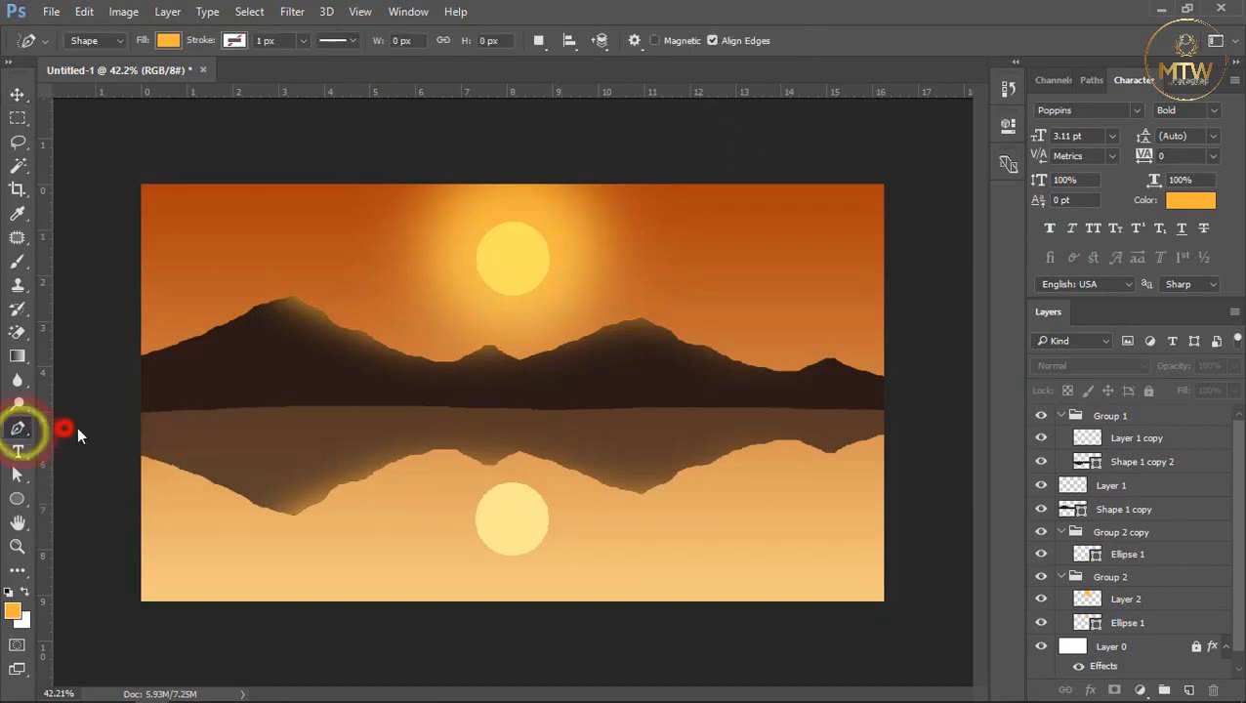
left_click(886, 503)
left_click_drag(609, 532, 680, 573)
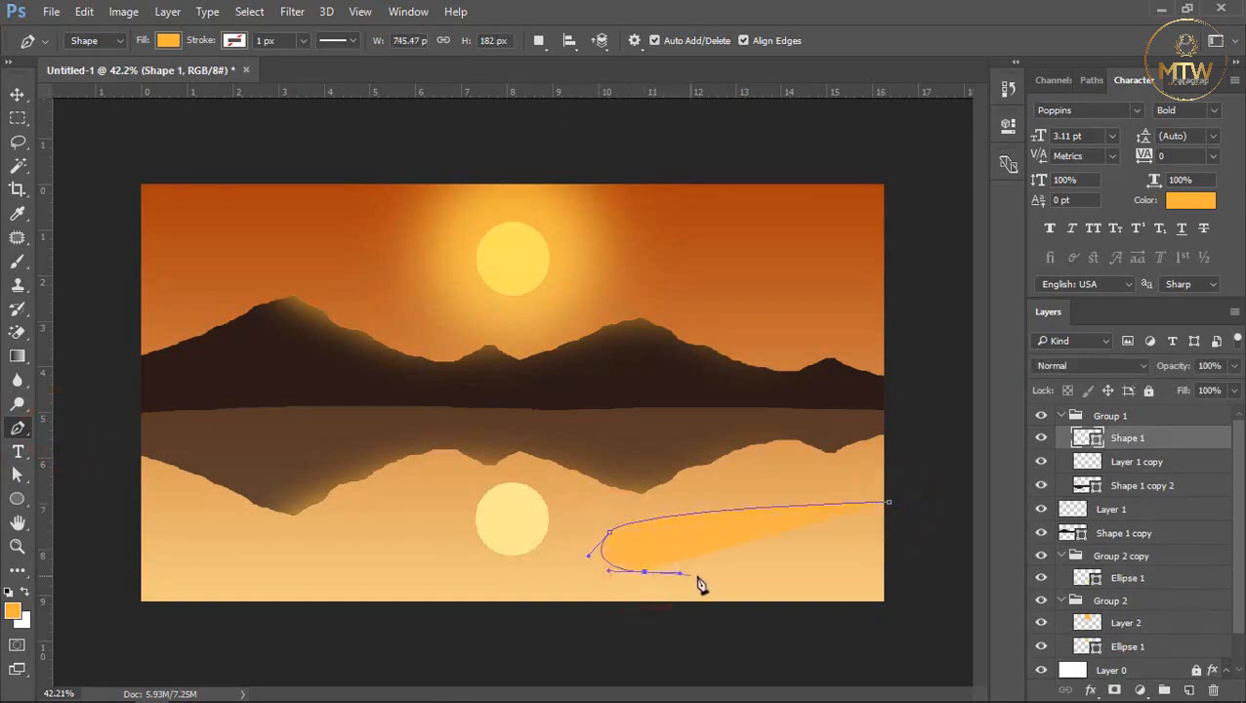
left_click(753, 597)
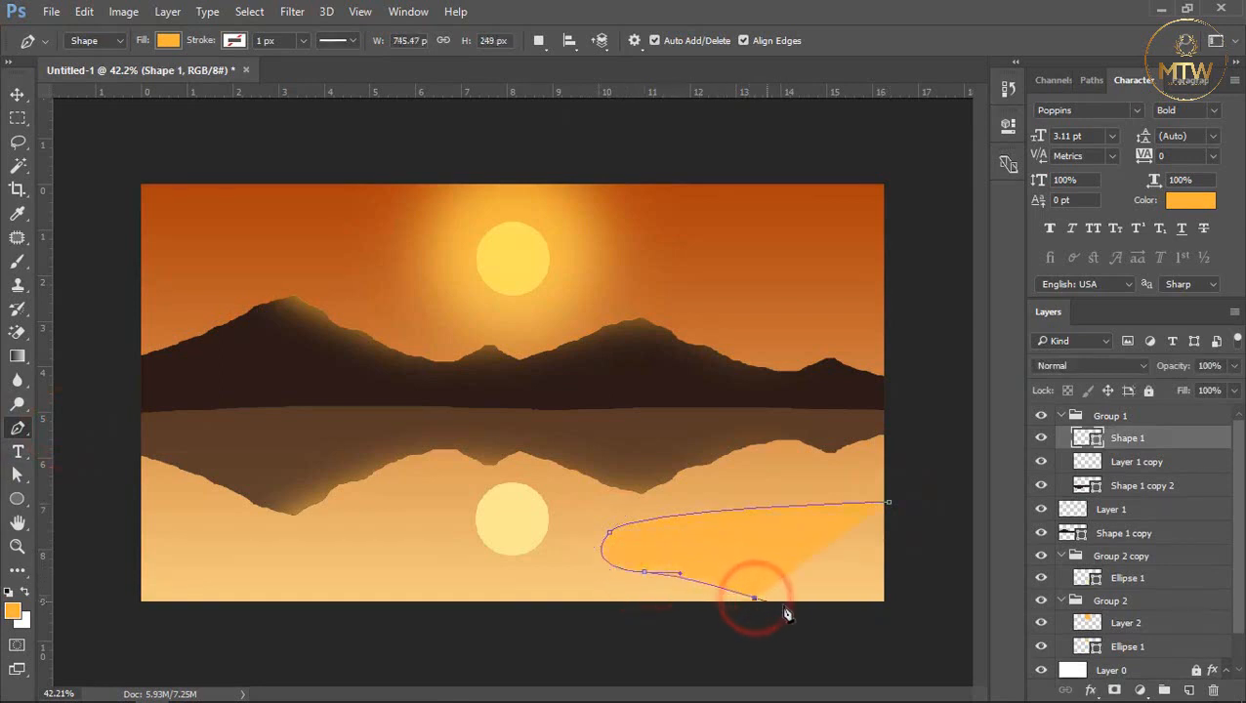
left_click_drag(867, 615, 865, 609)
left_click(863, 608)
left_click(895, 608)
left_click(908, 568)
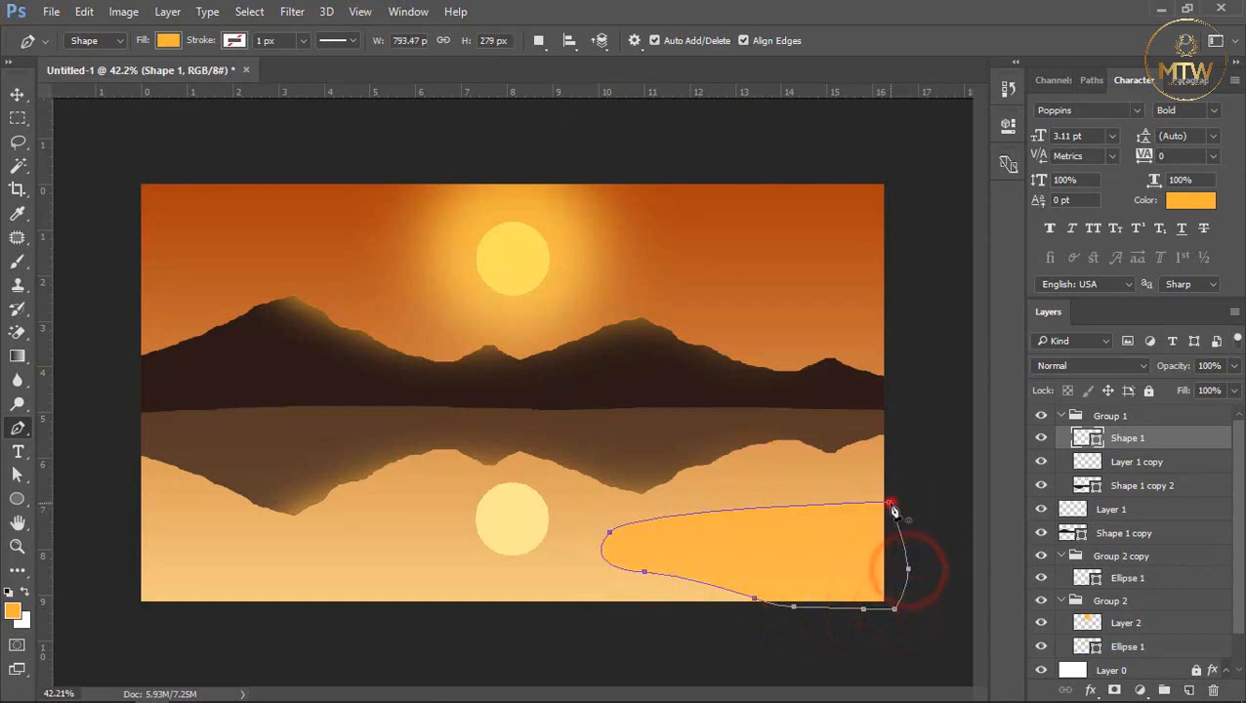
left_click(889, 503)
left_click(17, 94)
left_click(187, 131)
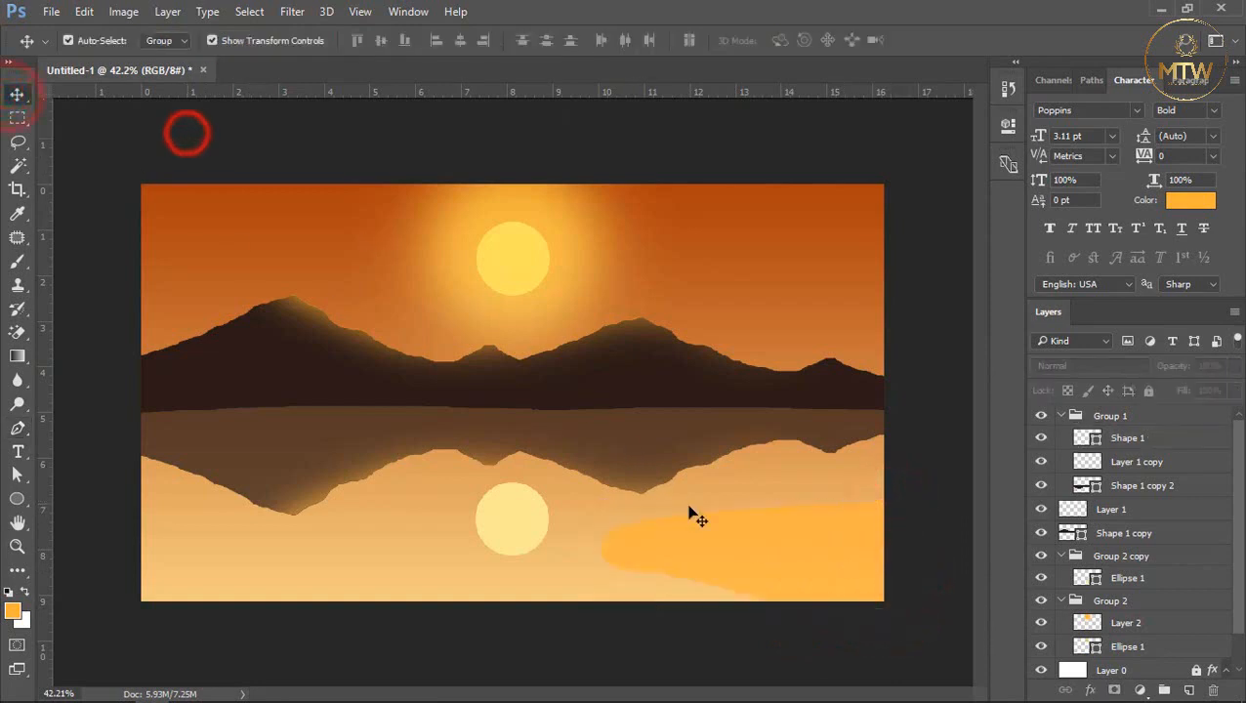
Take the shoreline shape's layer out of the mountain reflection group and place it at the top of the layer stack
left_click_drag(702, 521, 706, 528)
key("ctrl+z")
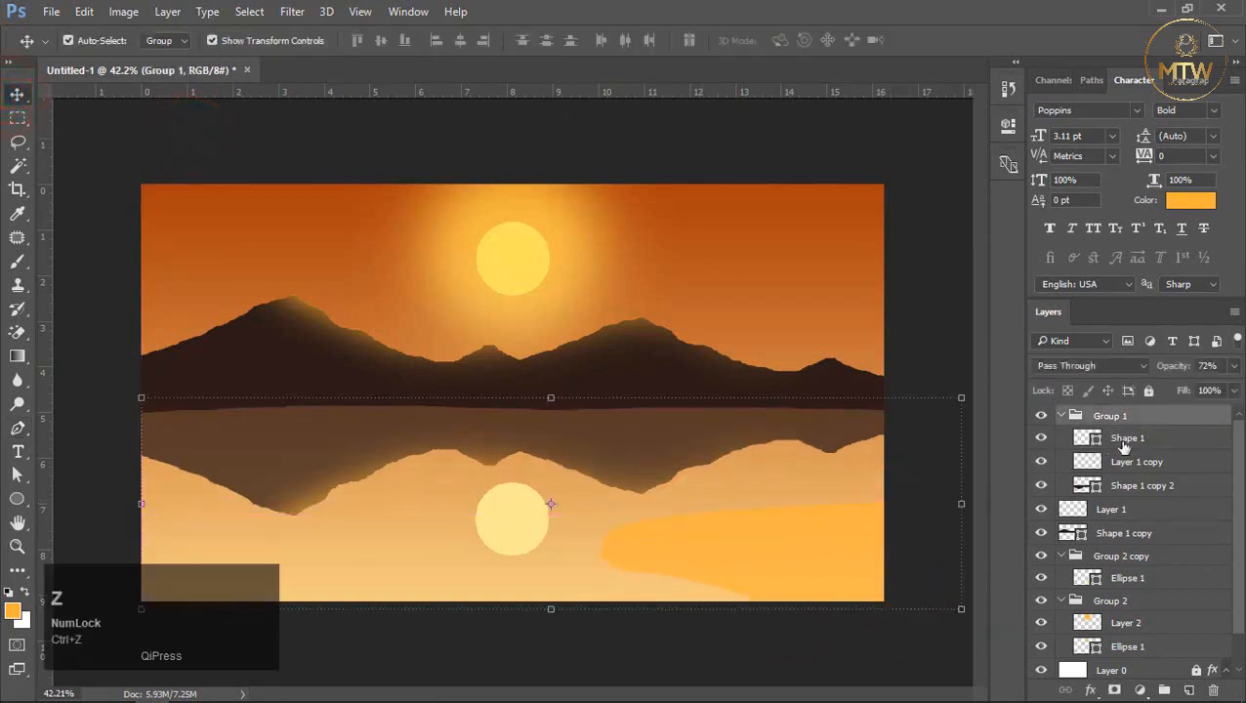
left_click(1123, 440)
left_click_drag(1128, 442, 1131, 418)
Recolor the shoreline shape to dark brown 1a140f and lower it so its bottom part extends below the canvas
double_click(1082, 418)
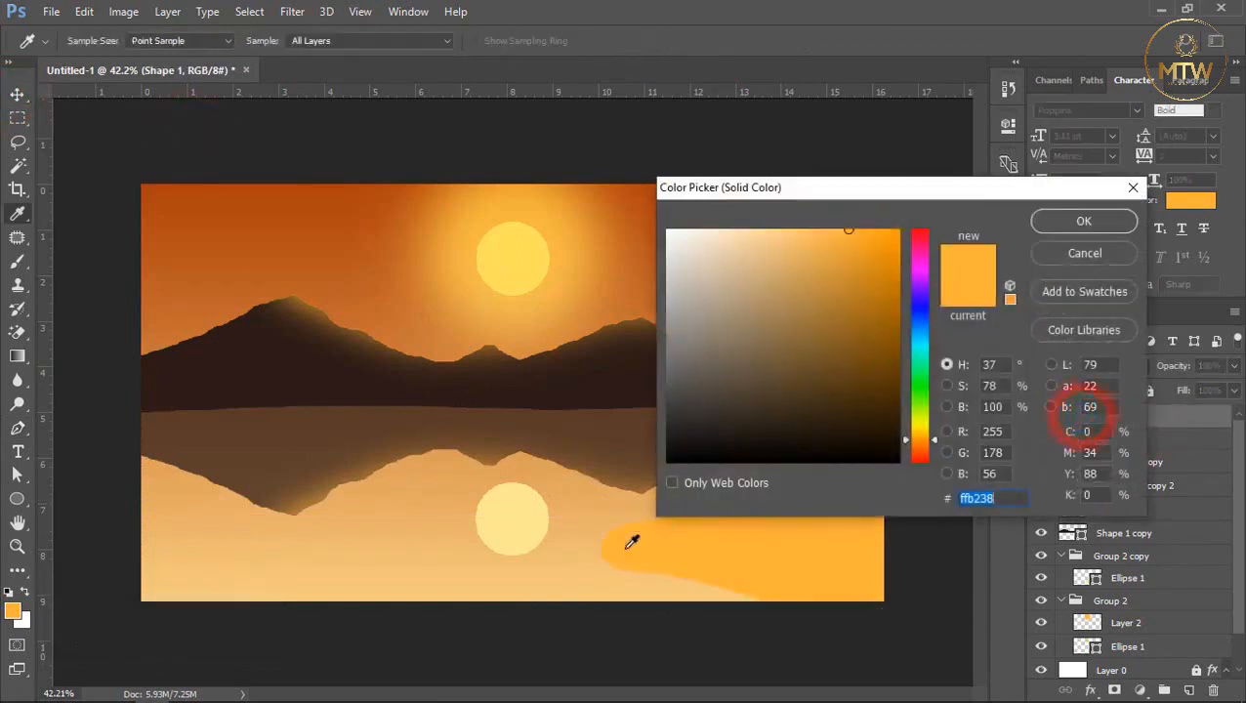
left_click(579, 436)
left_click(777, 436)
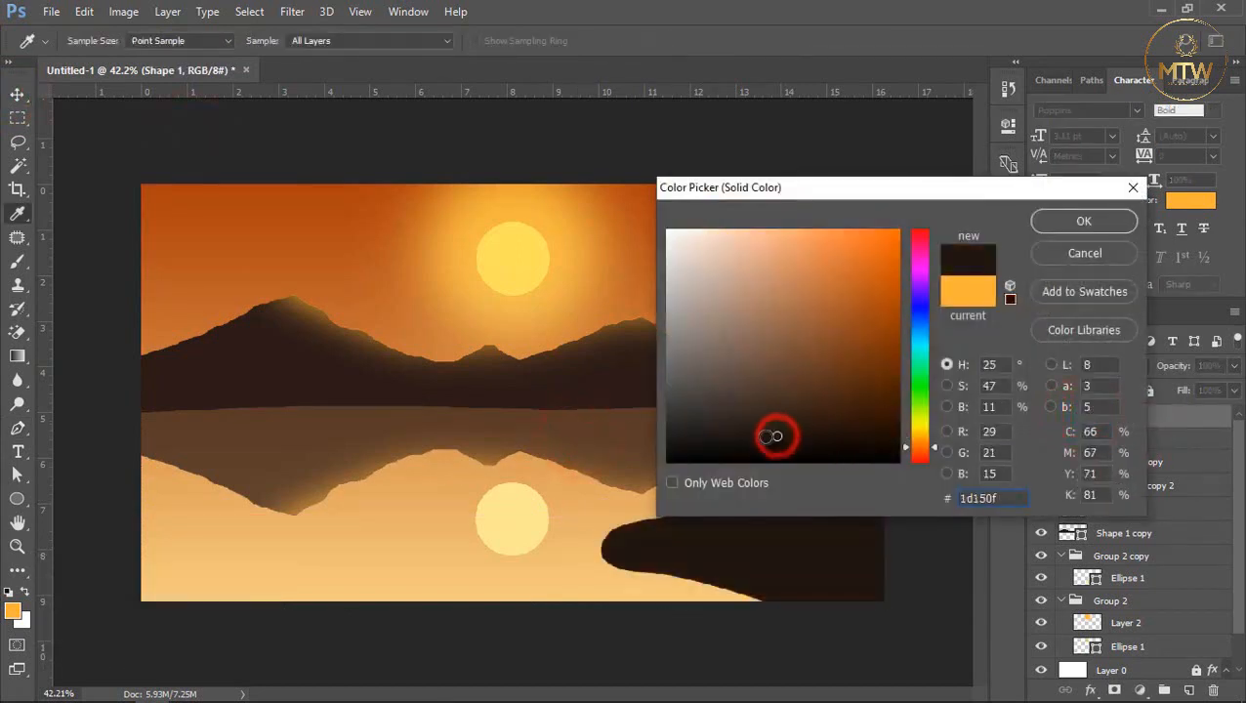
left_click(764, 437)
left_click(1047, 220)
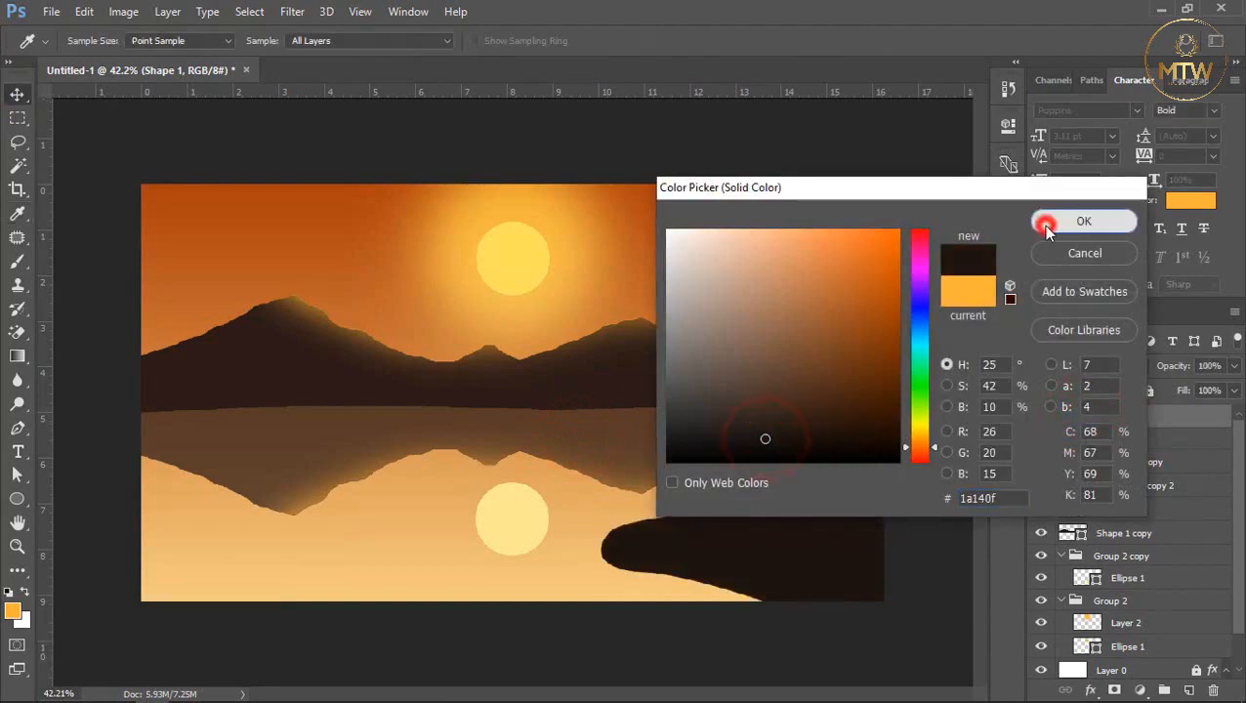
left_click_drag(796, 543, 791, 582)
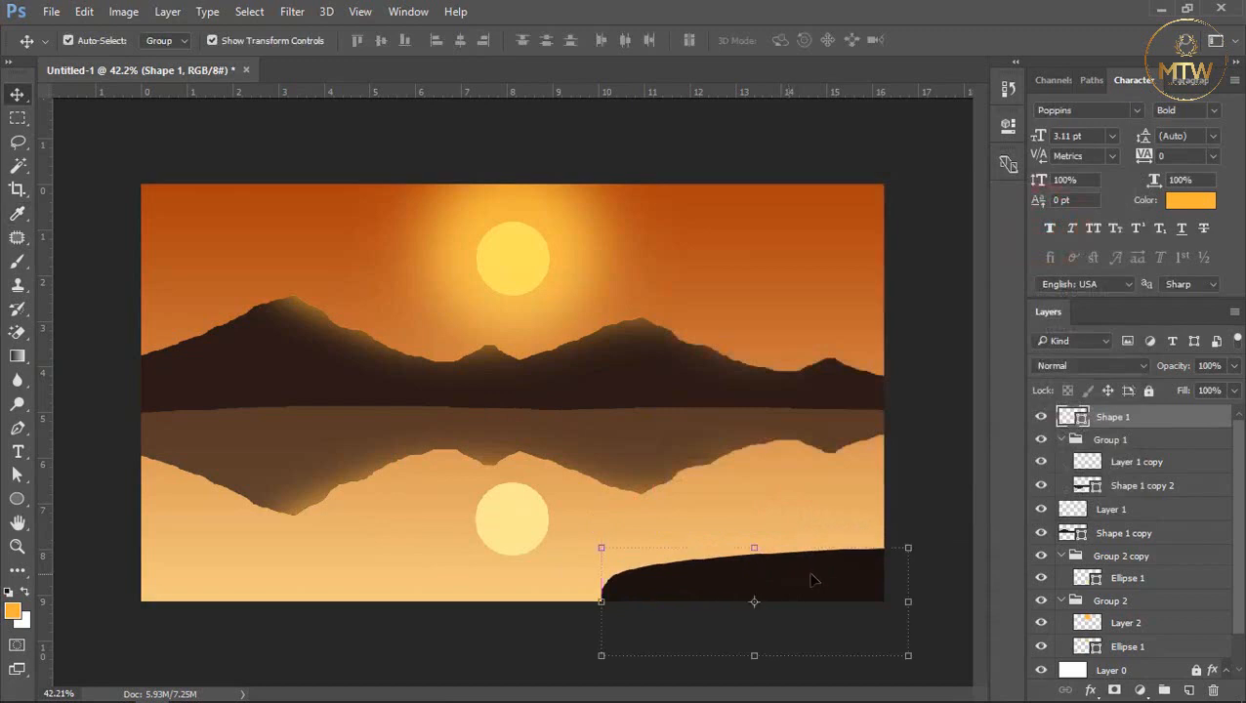
On a new layer, paint a soft orange glow along the shoreline's upper edge with a 300 px brush, masked by the shoreline's outline selection
left_click(1077, 416, "ctrl")
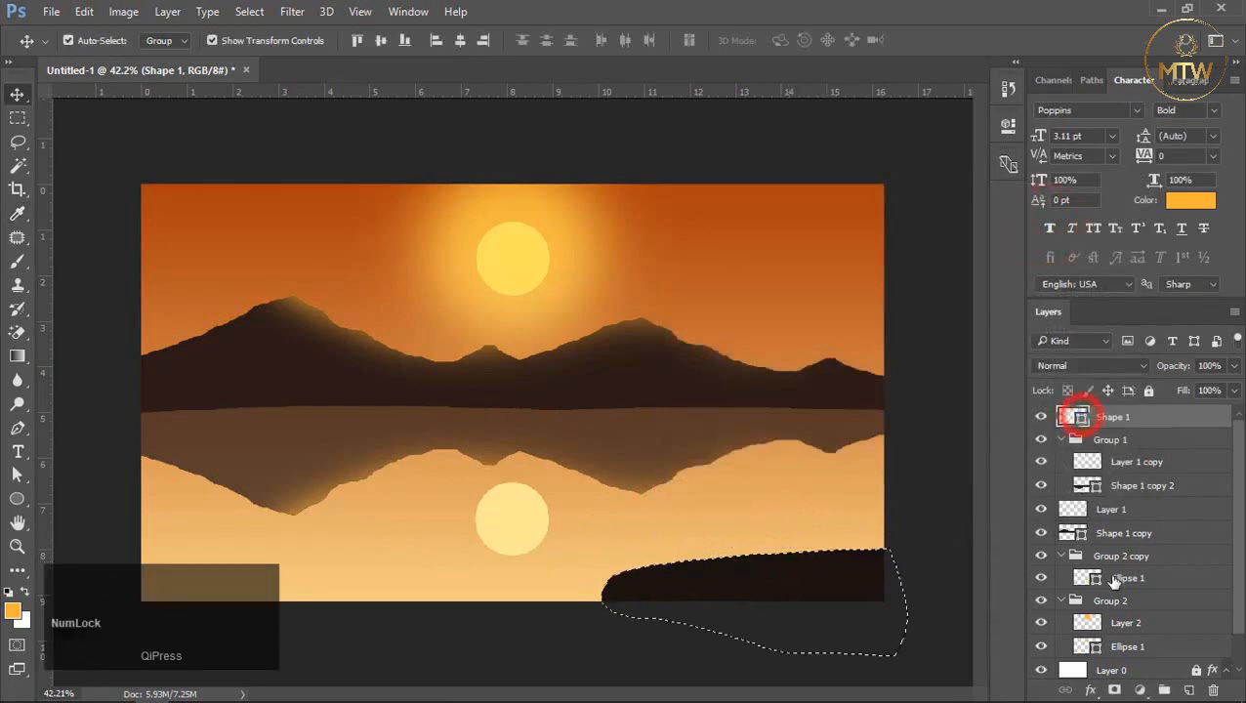
left_click(1188, 691)
left_click(17, 260)
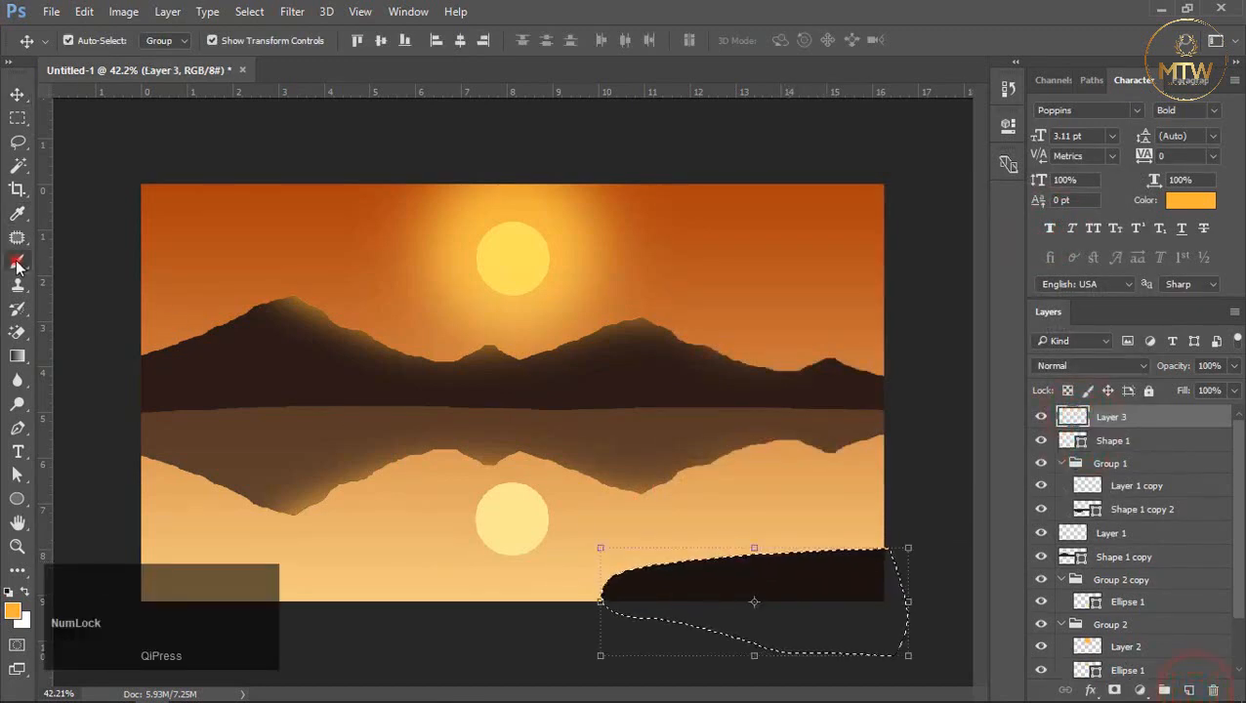
mouse_move(859, 506)
left_mouse_down()
mouse_move(658, 508)
mouse_move(508, 532)
left_mouse_up()
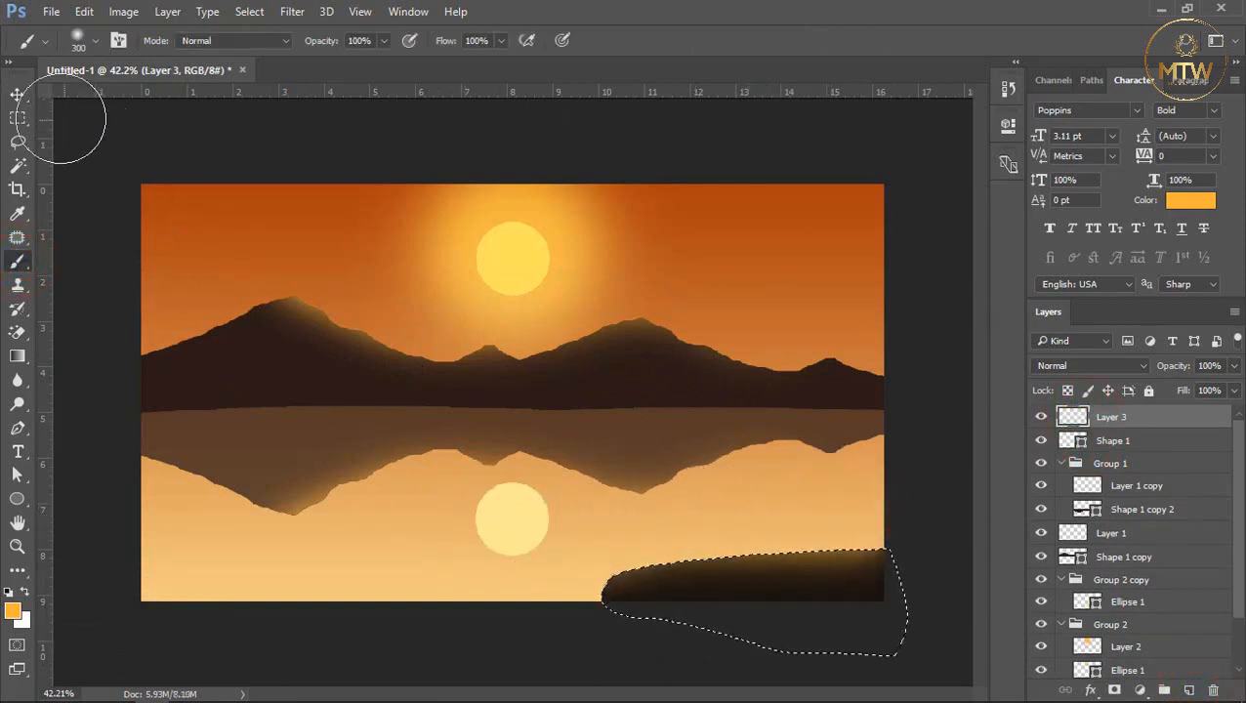
key("NumLock")
key("d")
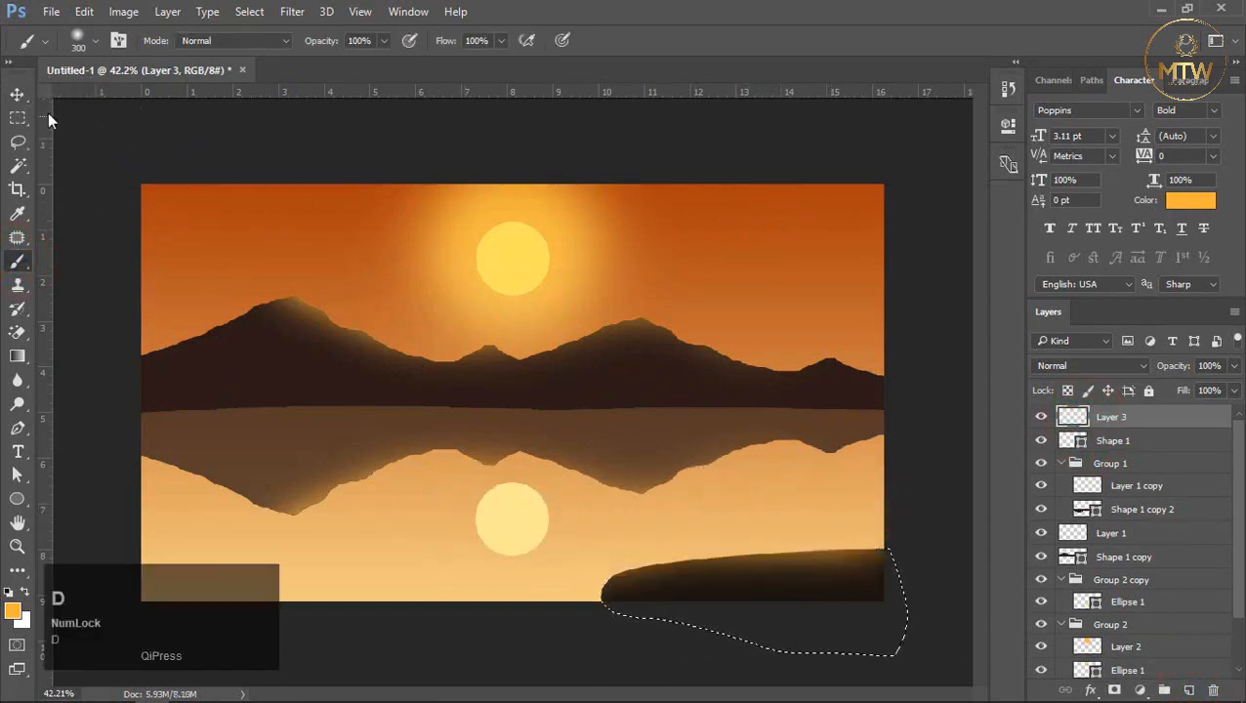
left_click(18, 96)
left_click(249, 144)
scroll(888, 430, "down", 1)
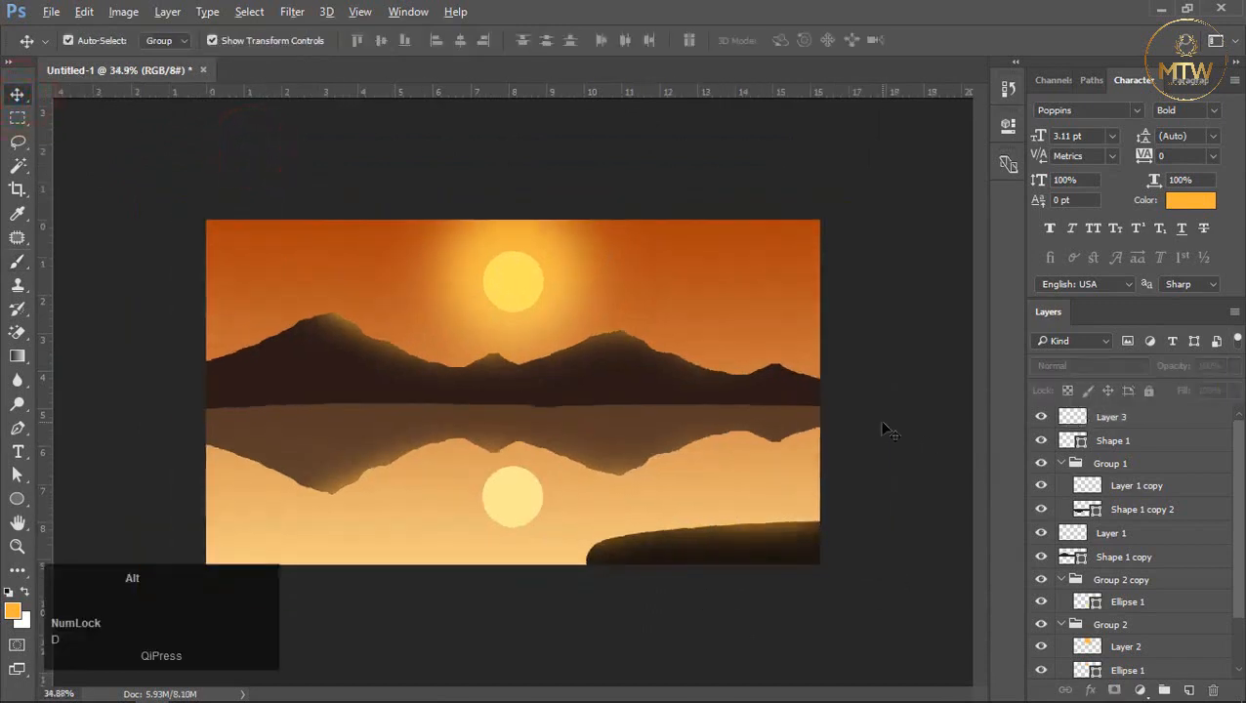
left_click(879, 503)
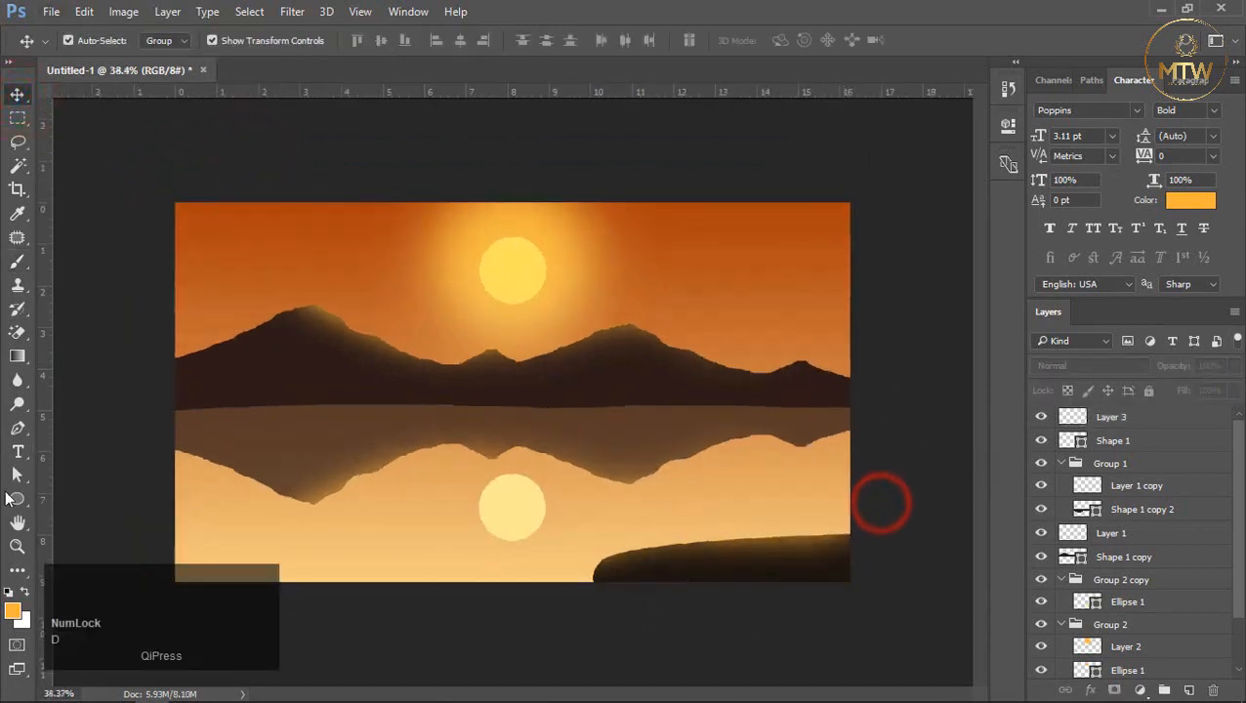
Draw a pine tree custom shape about 183 by 865 px standing on the shoreline at the right of the canvas
left_click(16, 500)
left_click(84, 585)
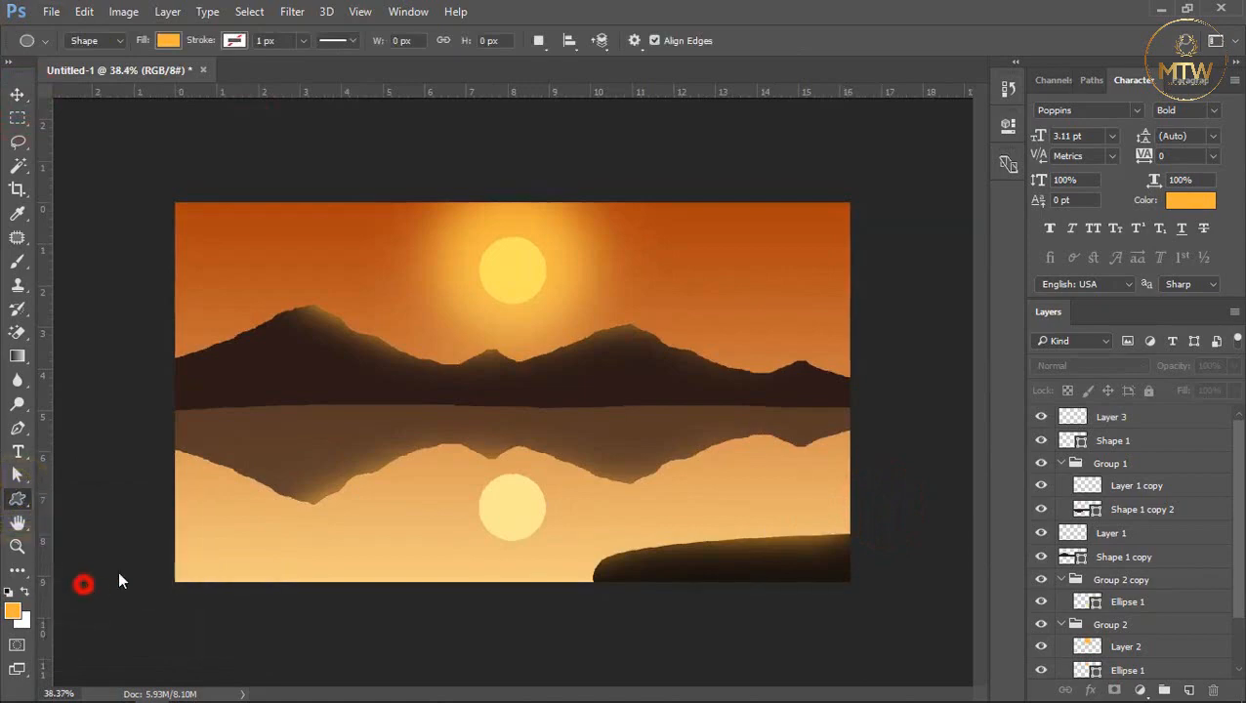
left_click(714, 42)
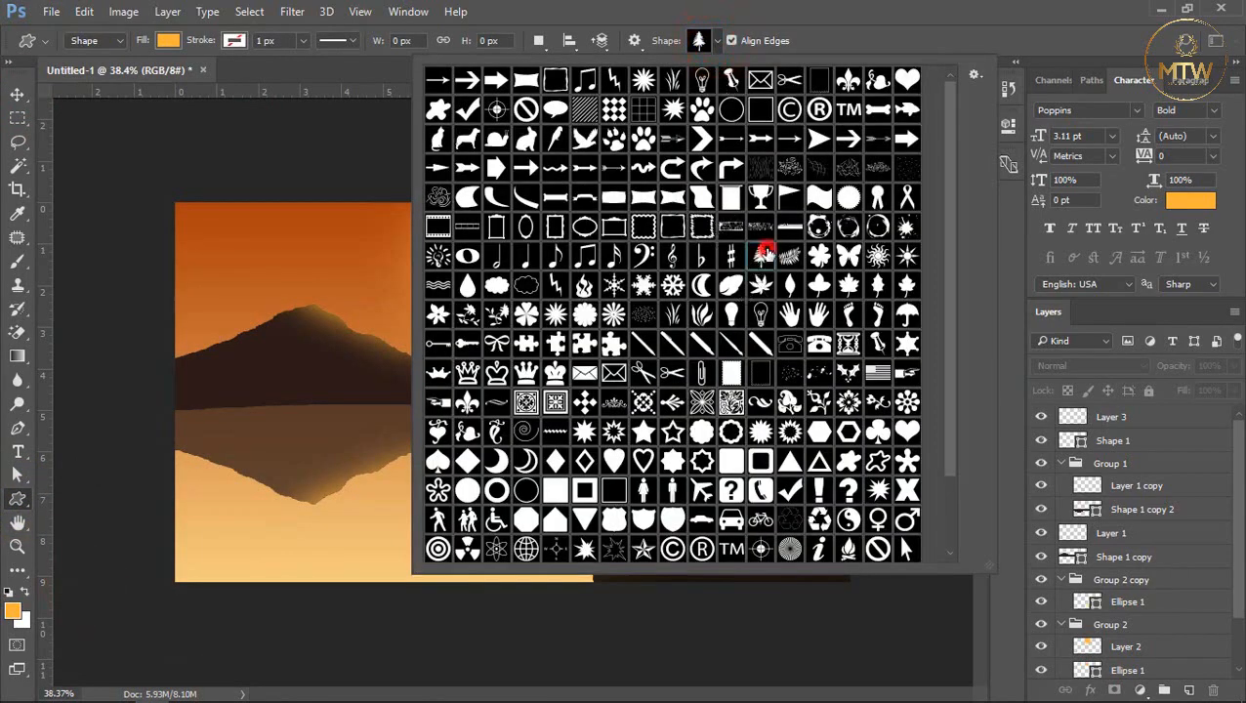
double_click(761, 255)
left_click_drag(759, 244, 826, 539)
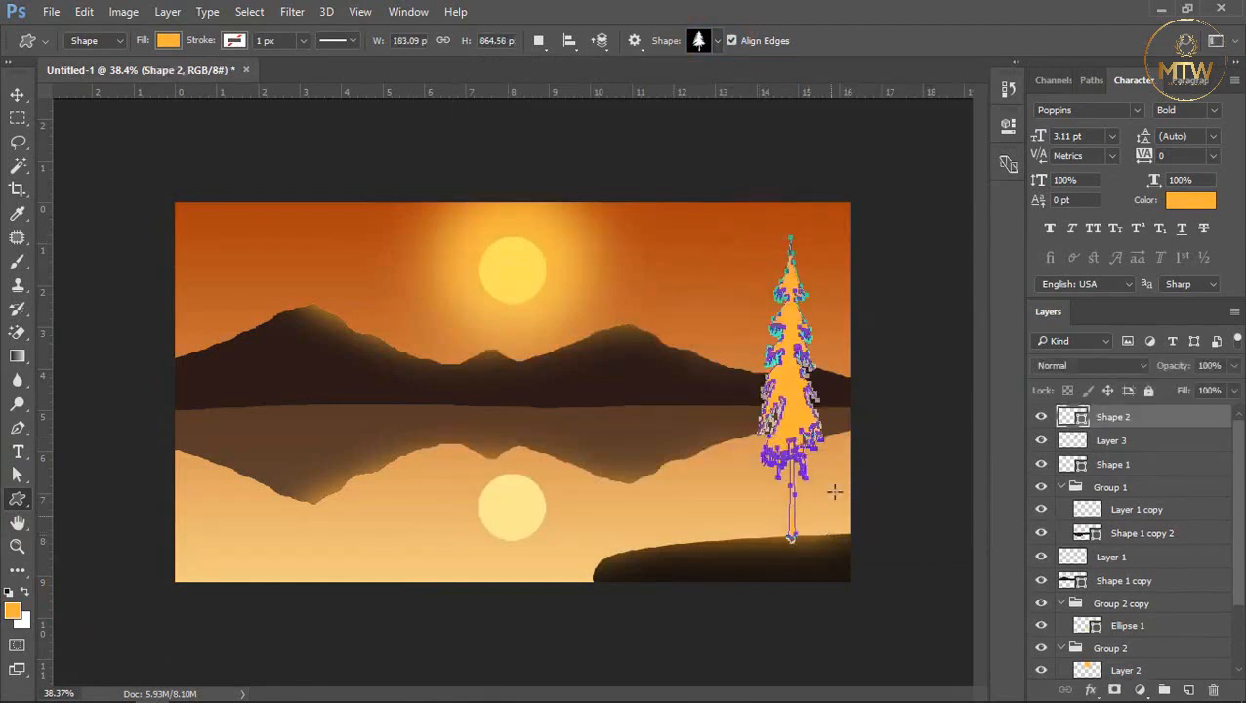
left_click(17, 94)
left_click(146, 108)
Widen the pine tree to about 157% of its width
left_click(793, 400)
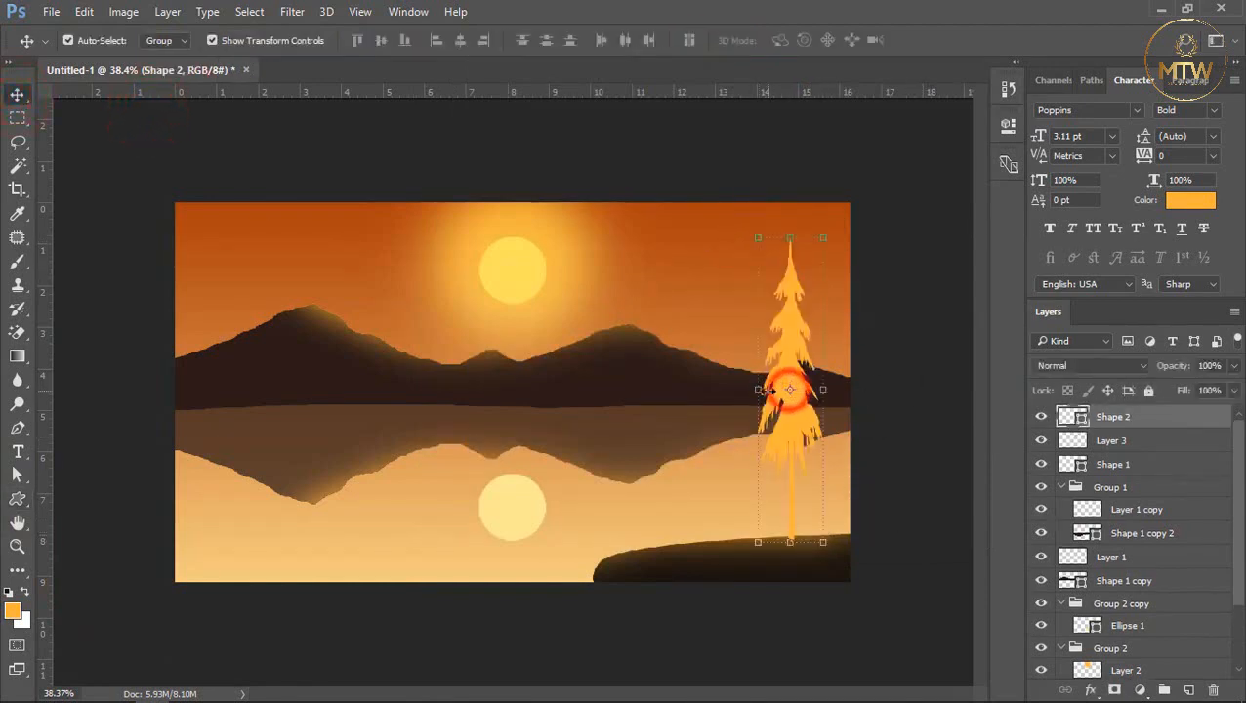
key("ctrl+t")
left_click_drag(759, 391, 722, 391)
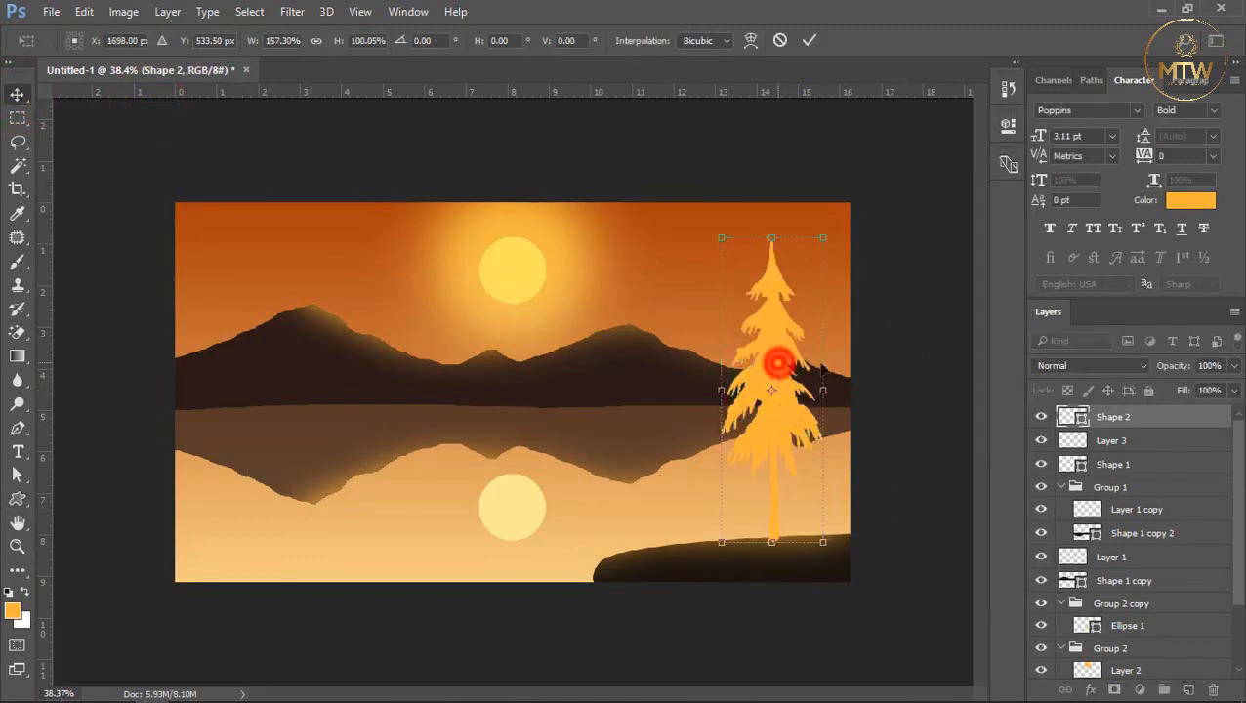
double_click(776, 359)
Recolor the pine tree with the dark brown sampled from the shoreline shape
double_click(1072, 417)
left_click(757, 574)
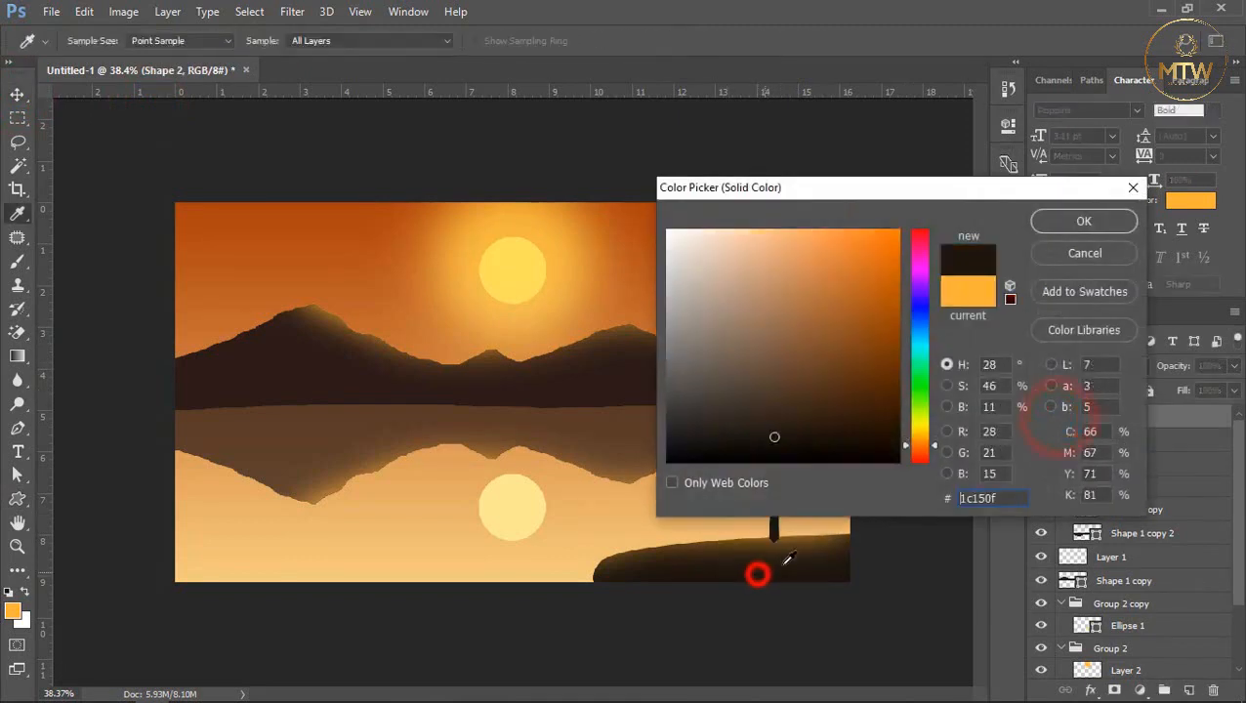
left_click_drag(787, 188, 969, 234)
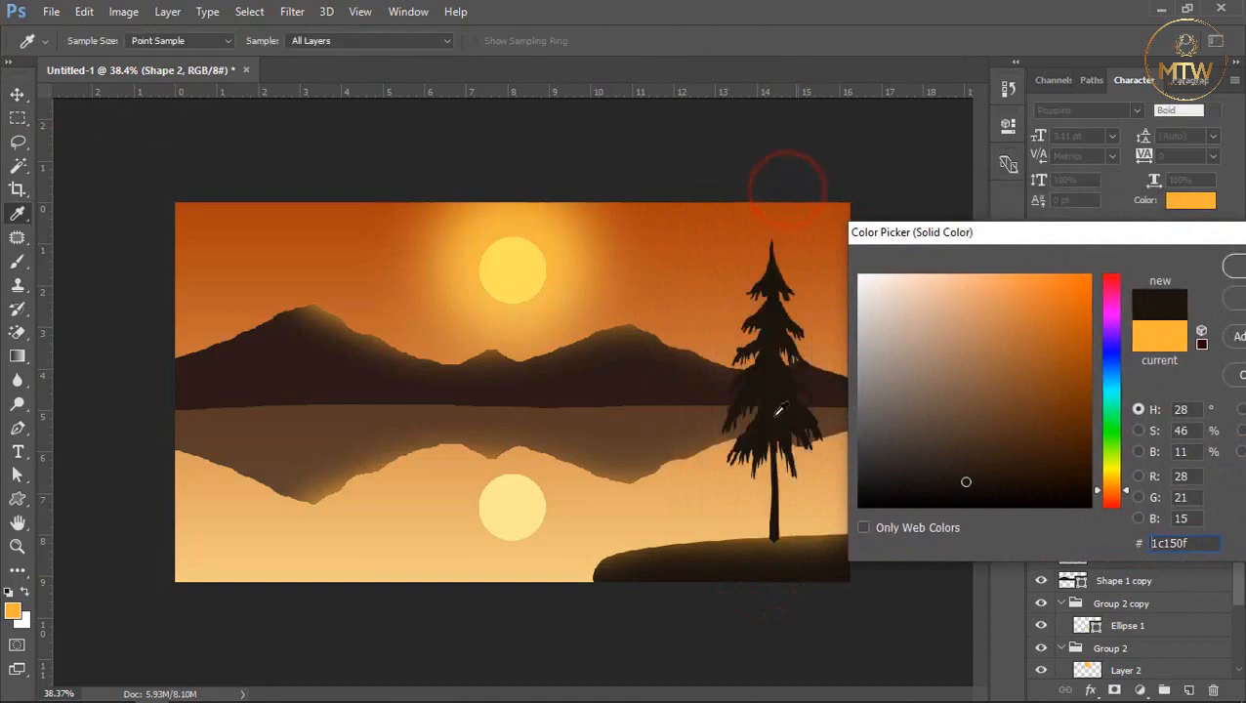
left_click(761, 543)
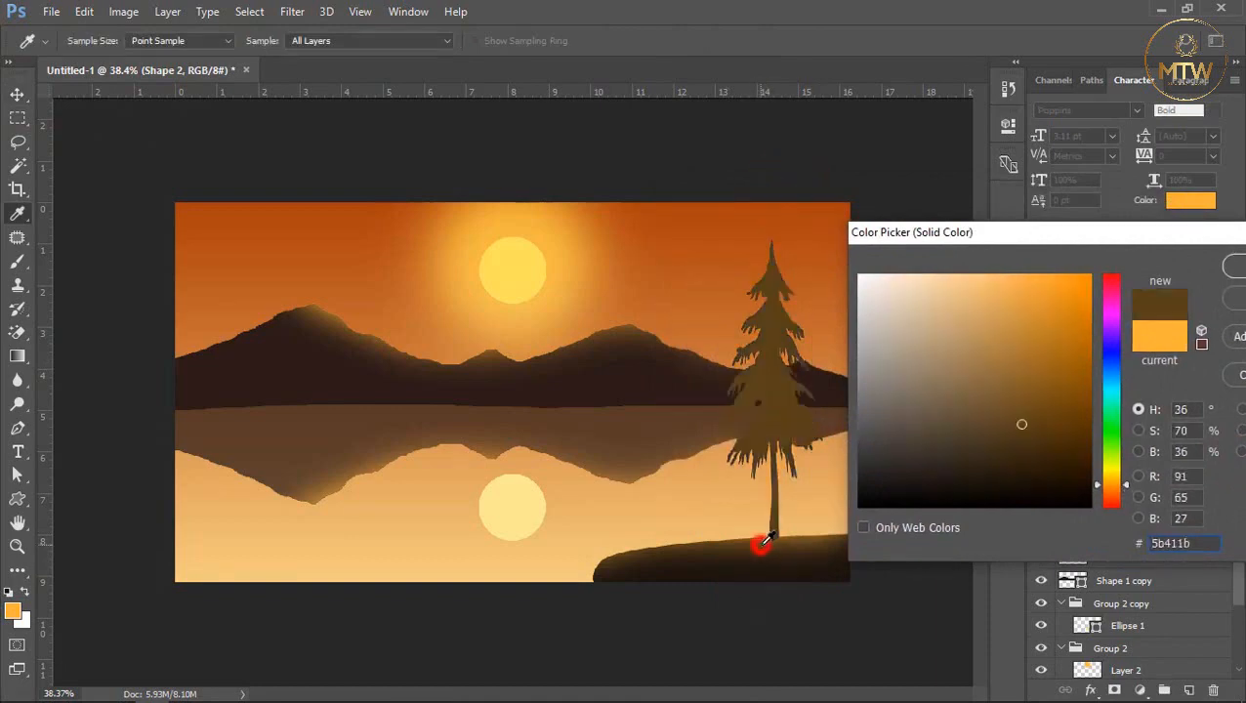
left_click(810, 573)
left_click(1235, 274)
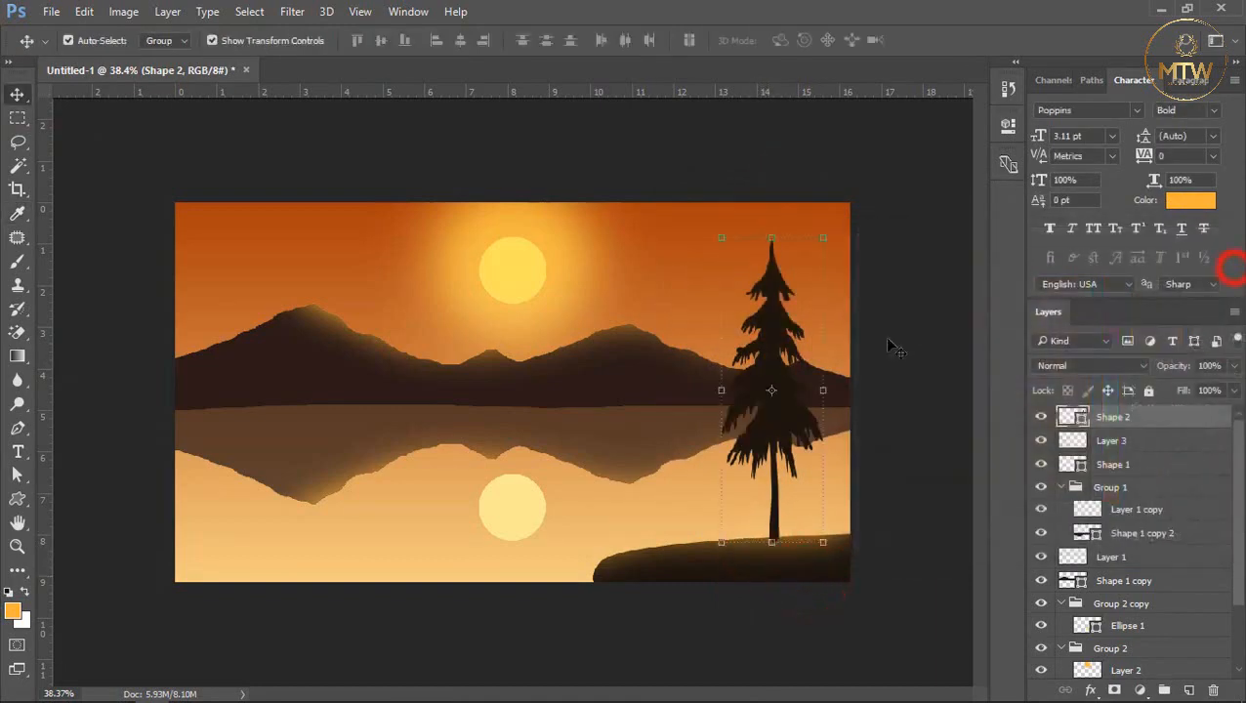
Transform the pine tree and set it lower, close to the canvas's right edge, with its trunk rooted in the shoreline
left_click_drag(819, 389, 733, 392)
key("Return")
left_click(906, 304)
Duplicate the pine tree, scale the copy down and place it just left of the original on the shoreline
left_click_drag(789, 298, 734, 437)
double_click(723, 409)
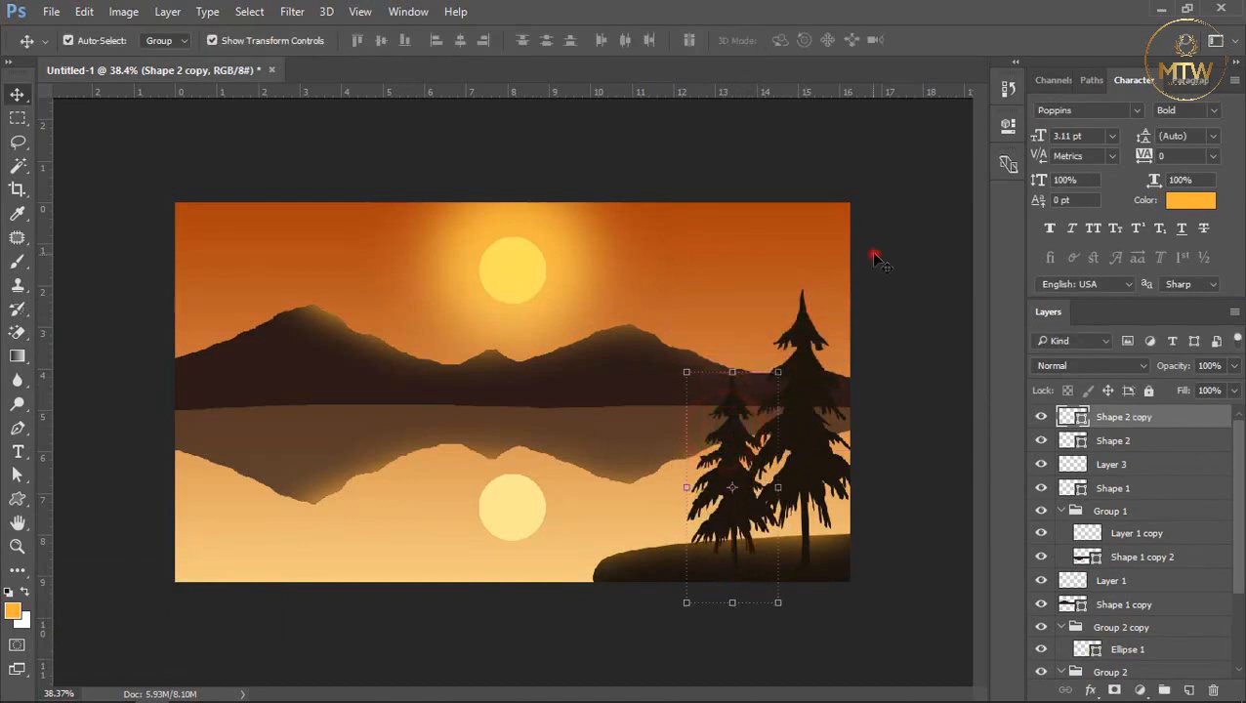
left_click(872, 251)
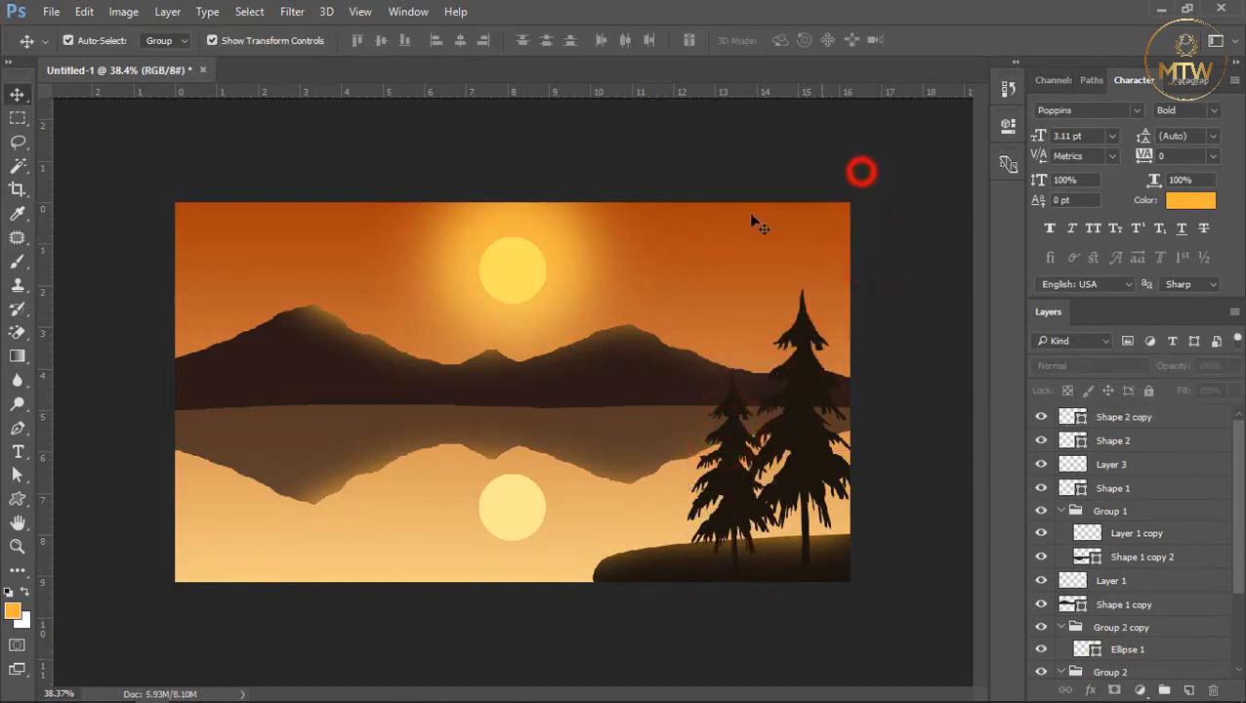
Lower the sun group toward the mountains and raise the reflected sun to the edge of the mountain reflection
scroll(424, 330, "up", 2)
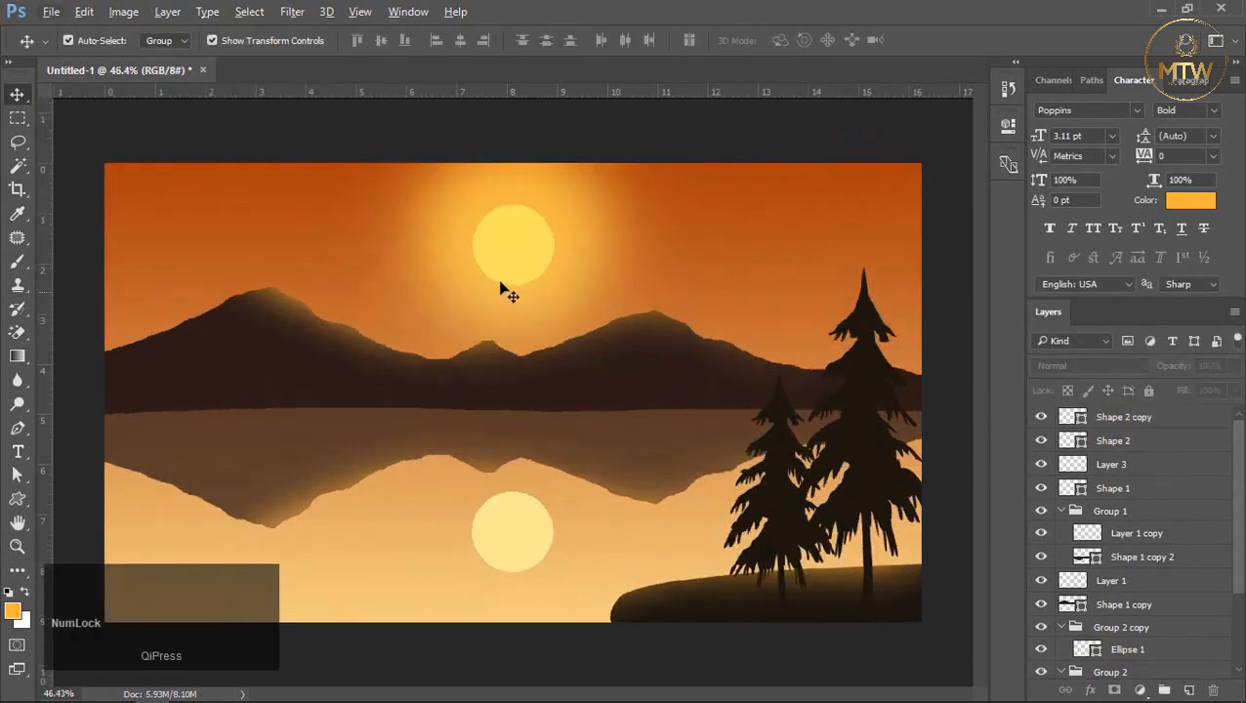
left_click(560, 239)
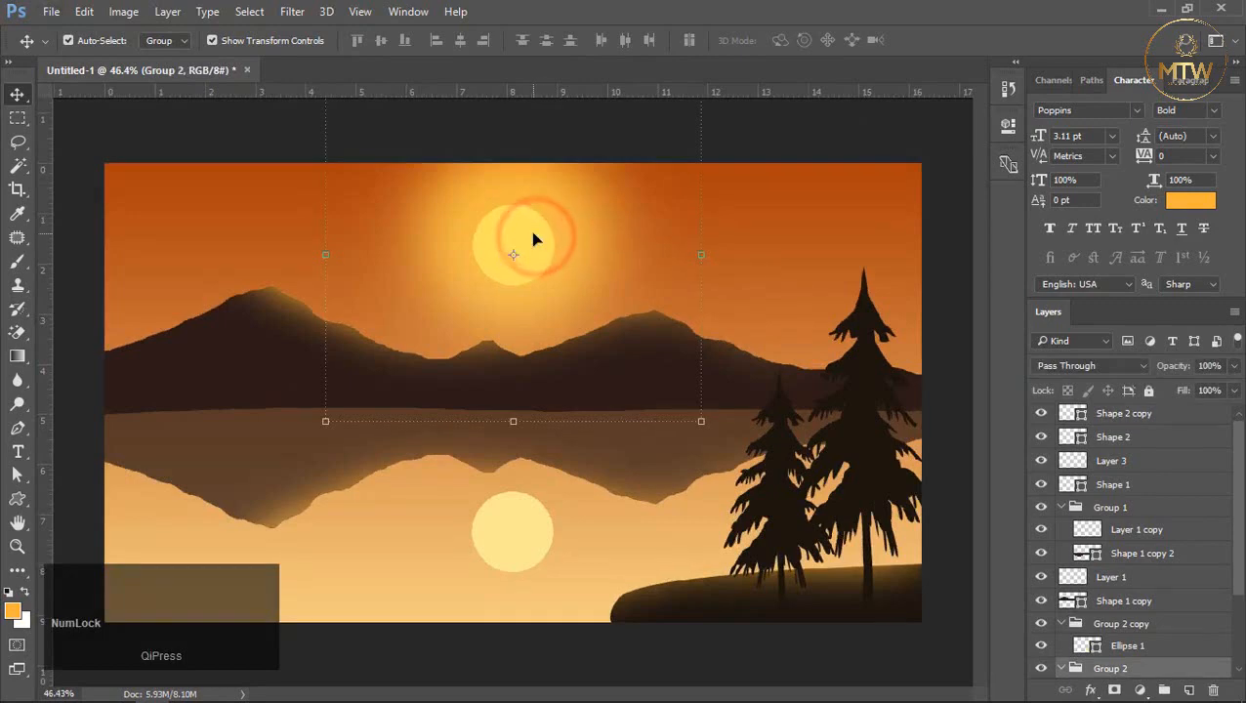
left_click_drag(533, 236, 533, 283)
left_click_drag(528, 553, 531, 543)
left_click_drag(531, 533, 530, 533)
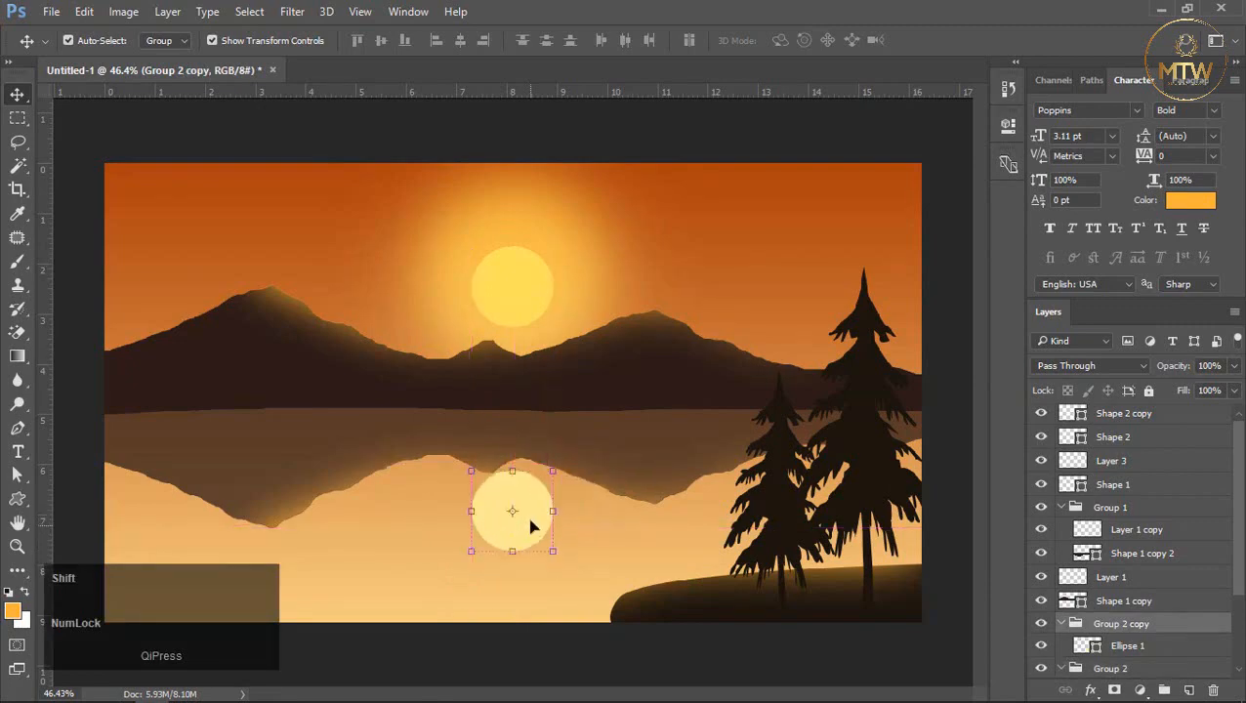
Lower the sun group further until the disc sits on the dip between the two mountain peaks
left_click(521, 326)
left_click(564, 270)
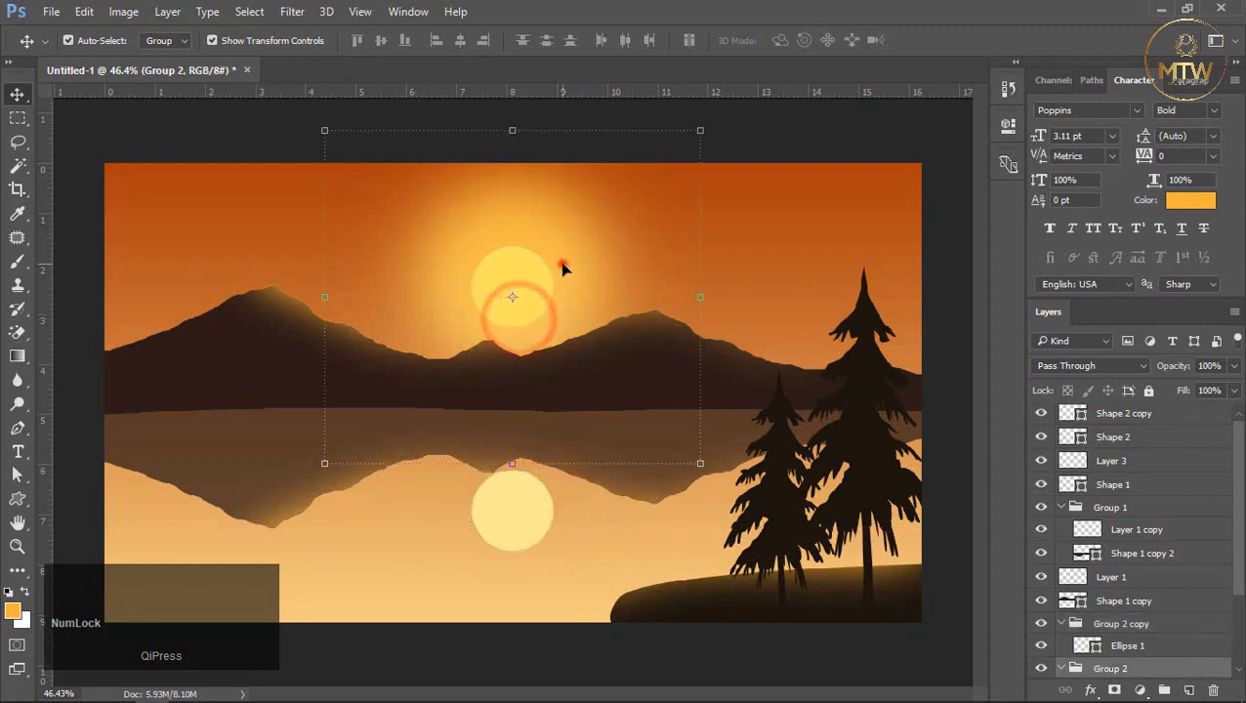
left_click(528, 290)
mouse_move(527, 301)
left_mouse_down()
mouse_move(526, 291)
mouse_move(527, 311)
left_mouse_up()
key("Up")
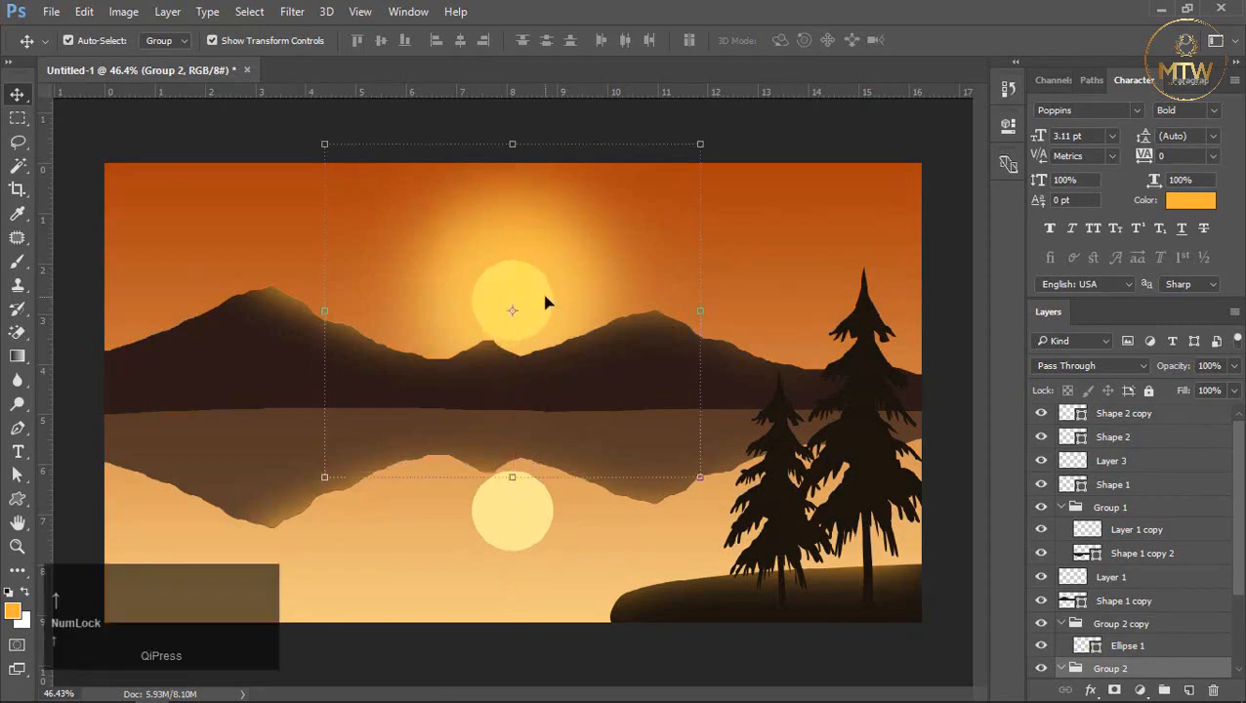
key("Up")
scroll(544, 302, "down", 2)
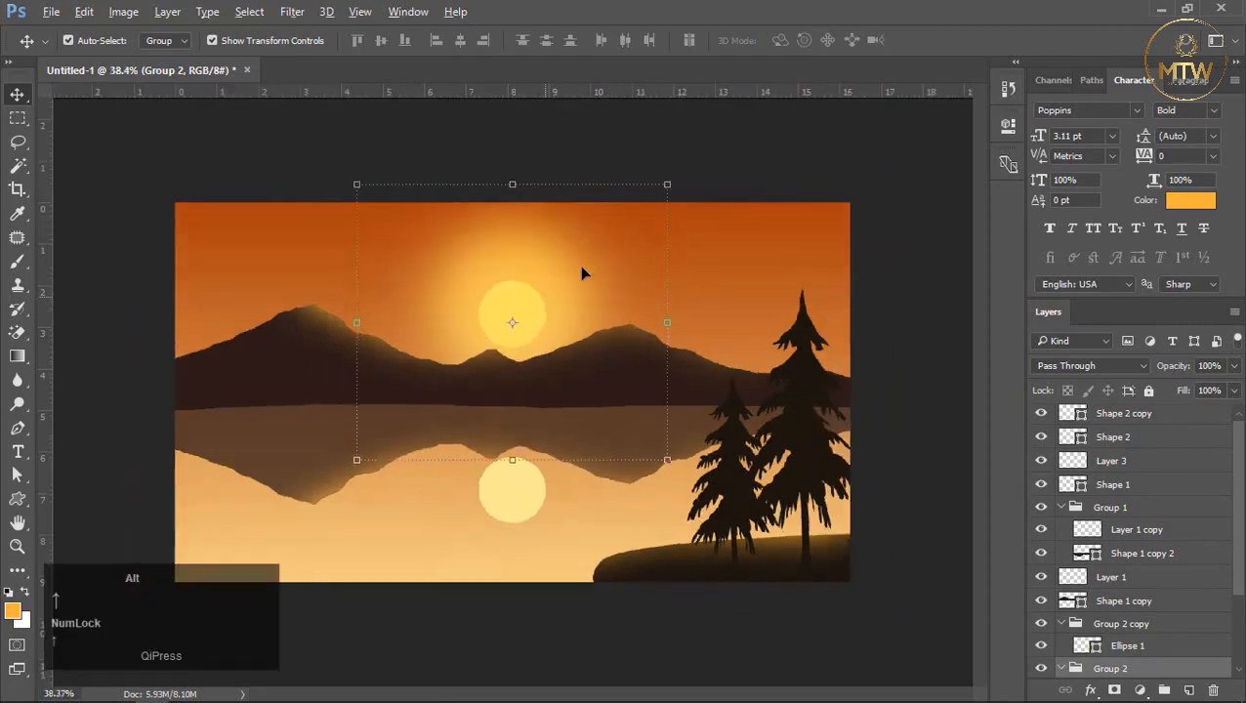
left_click(682, 158)
left_click(708, 229)
Unlock the background layer and open its Gradient Overlay gradient for editing
scroll(1132, 537, "down", 3)
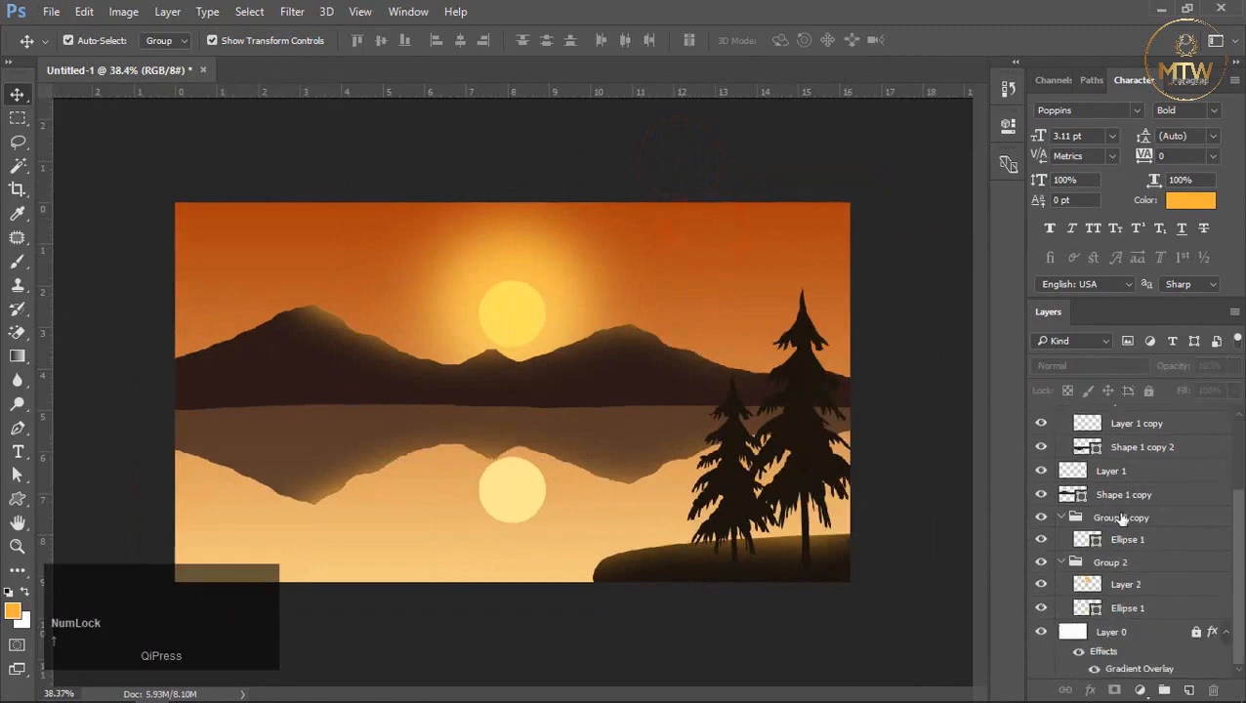
left_click(1166, 630)
left_click(1149, 391)
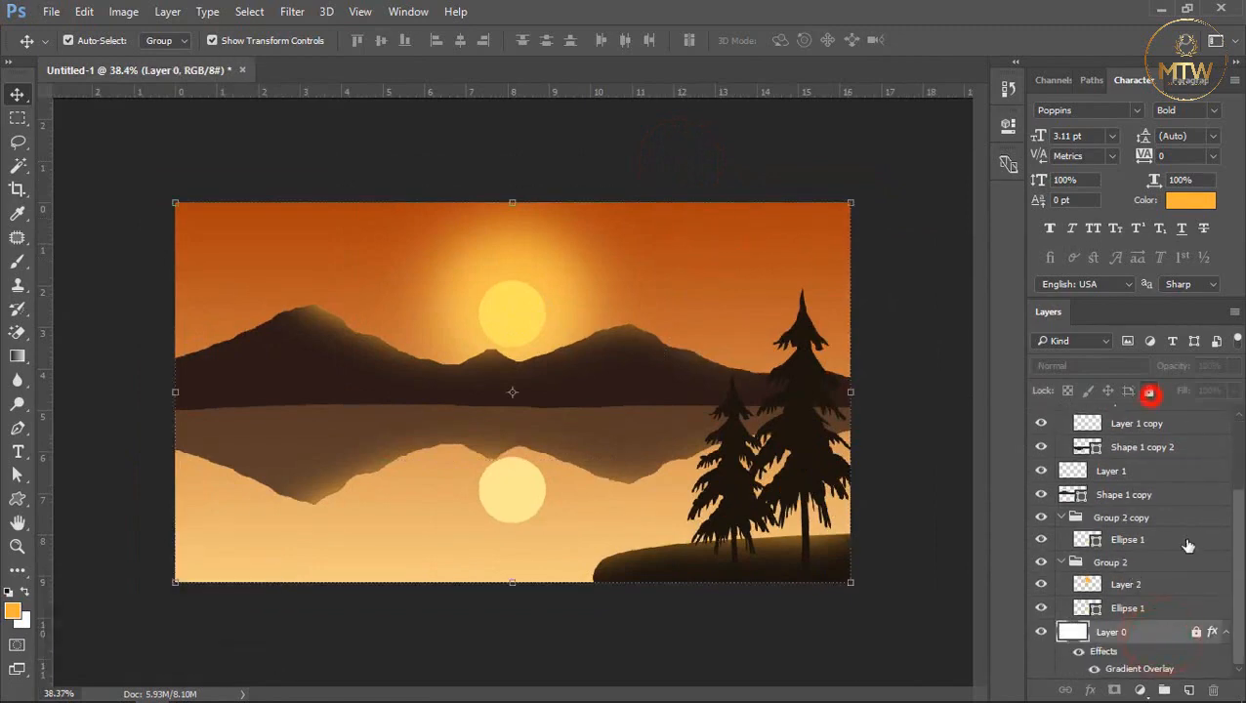
double_click(1210, 640)
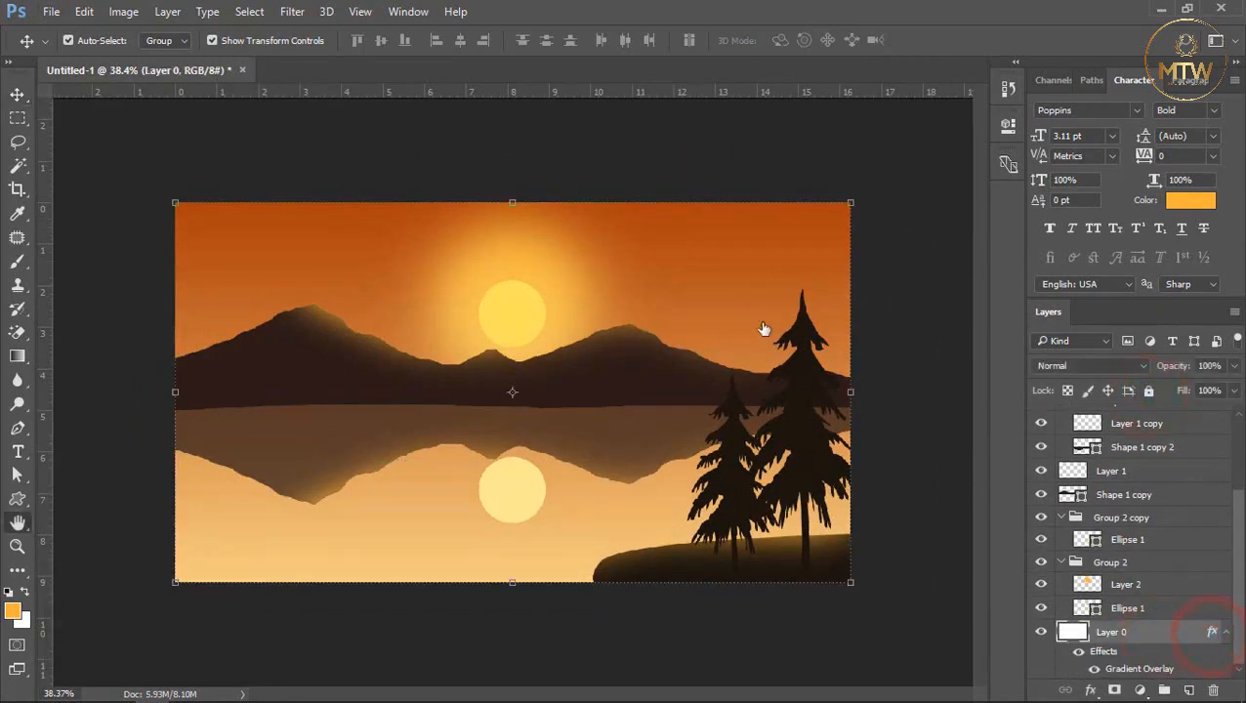
left_click_drag(771, 216, 782, 208)
left_click(825, 478)
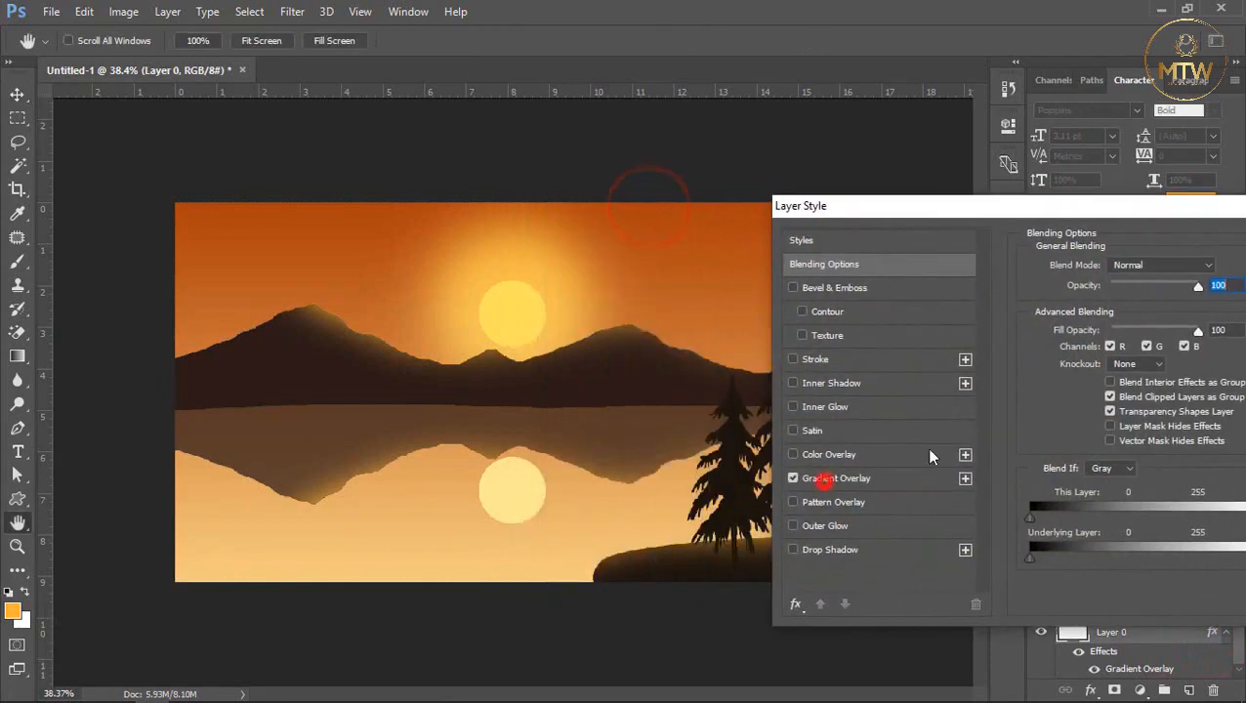
left_click(1130, 309)
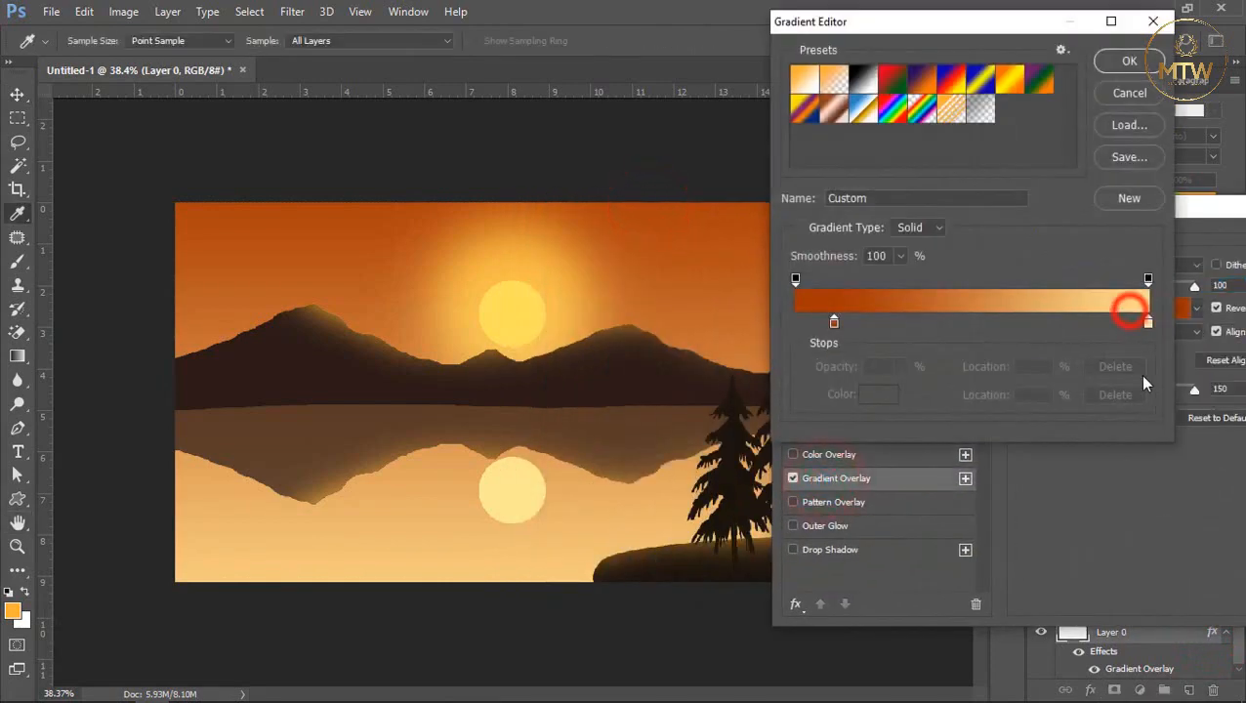
Recolour the sky gradient's dark orange stop to the brighter orange e75904 and apply the Gradient Overlay
double_click(834, 324)
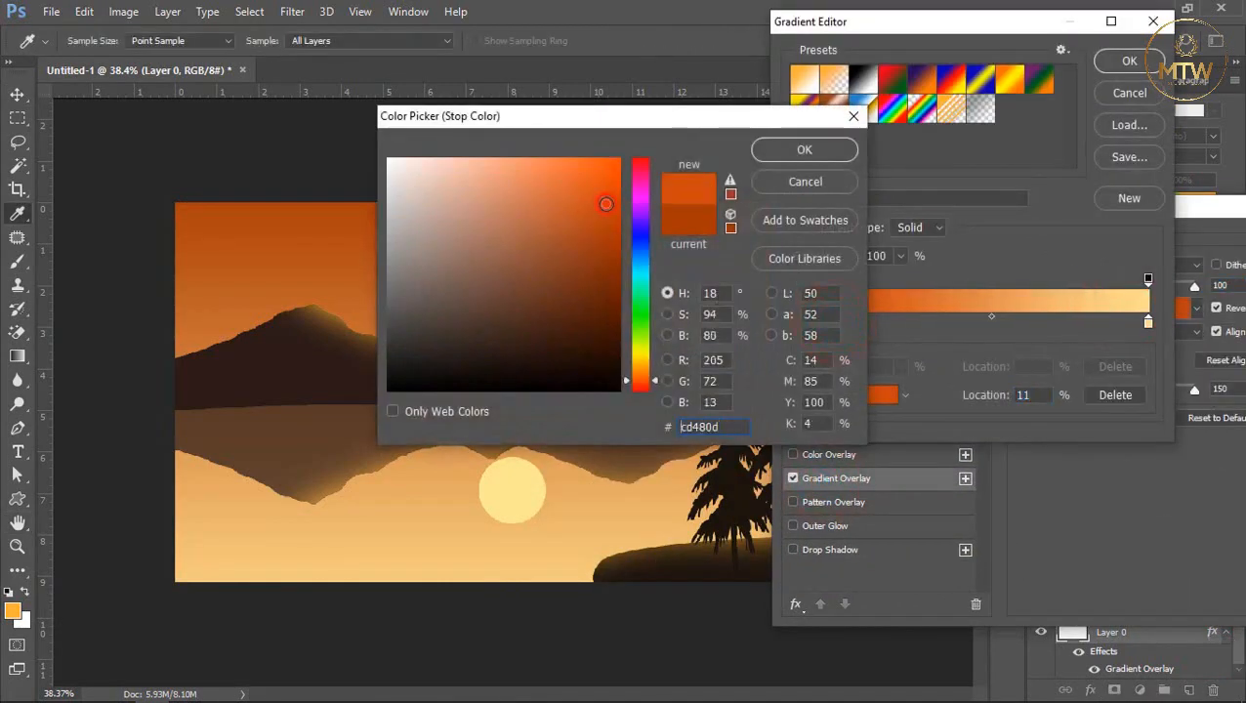
left_click_drag(584, 115, 880, 199)
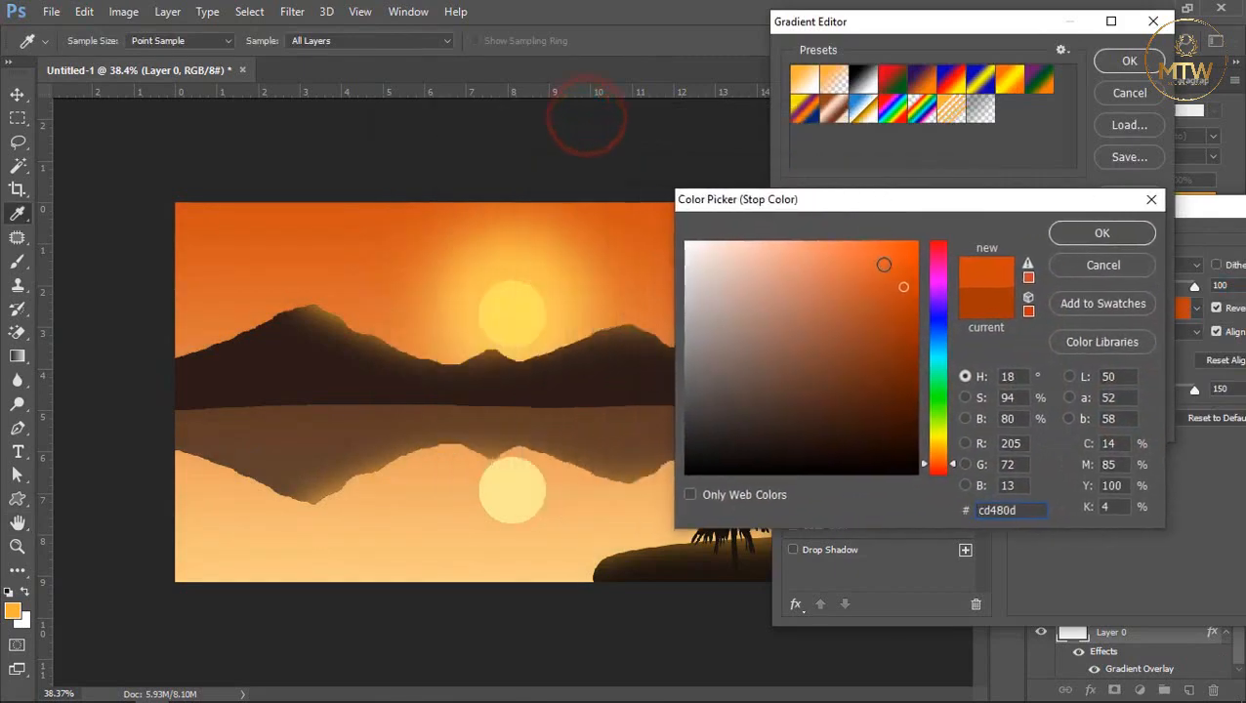
left_click_drag(884, 265, 959, 199)
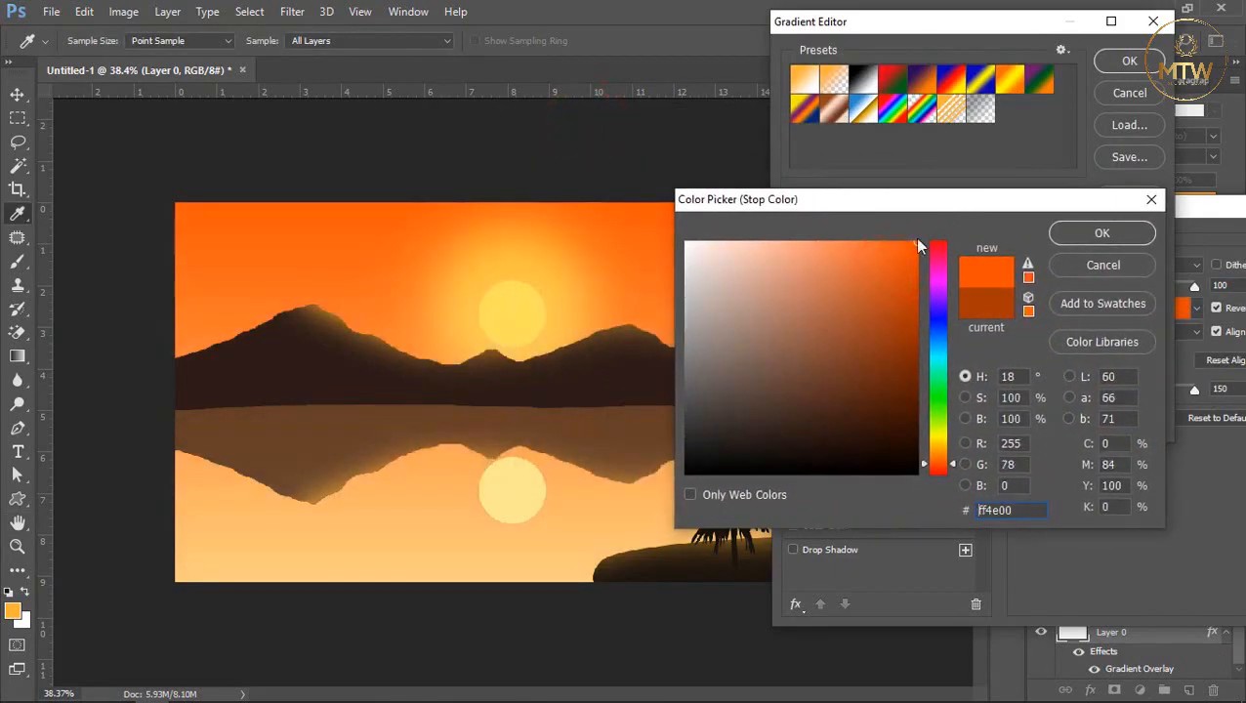
left_click_drag(943, 442, 939, 466)
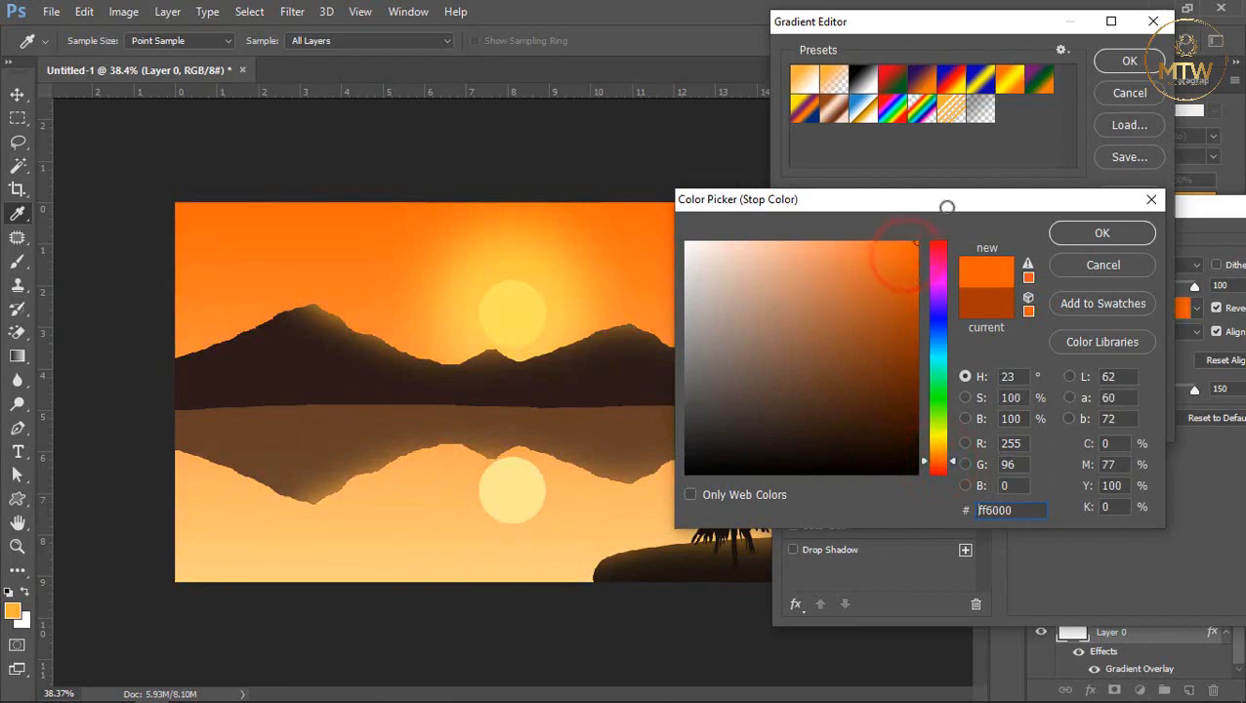
left_click(914, 257)
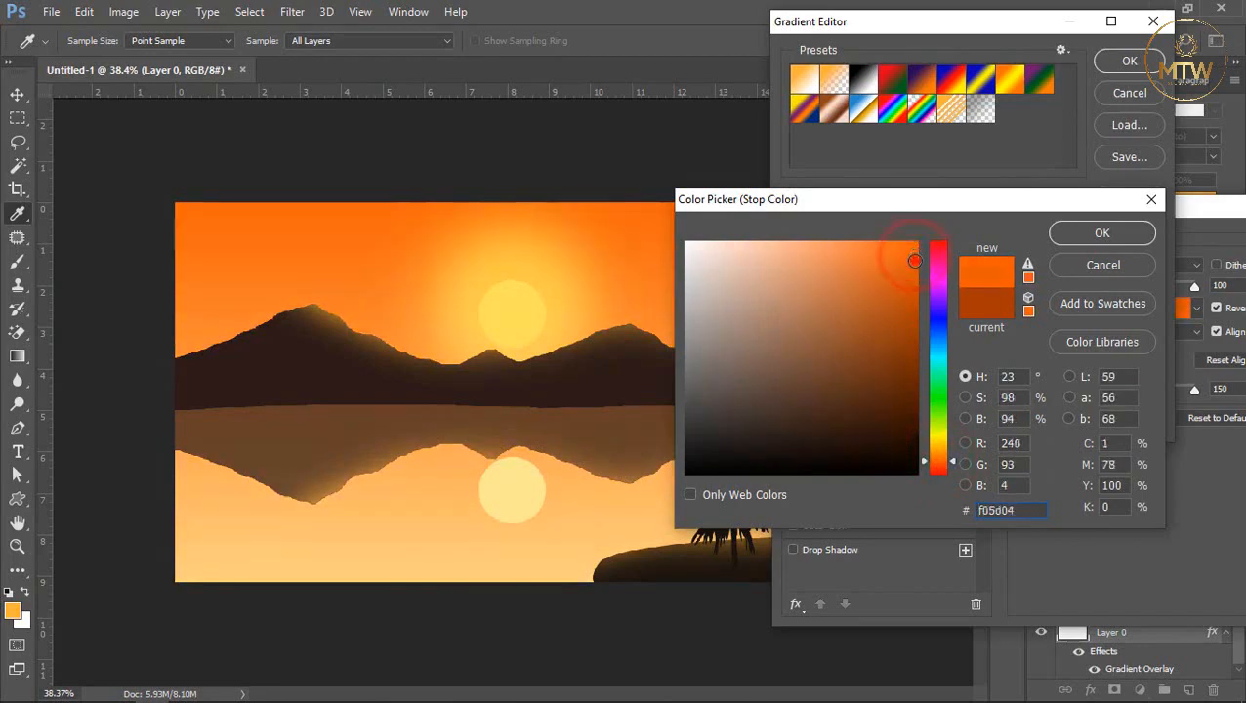
left_click(914, 264)
left_click(1082, 232)
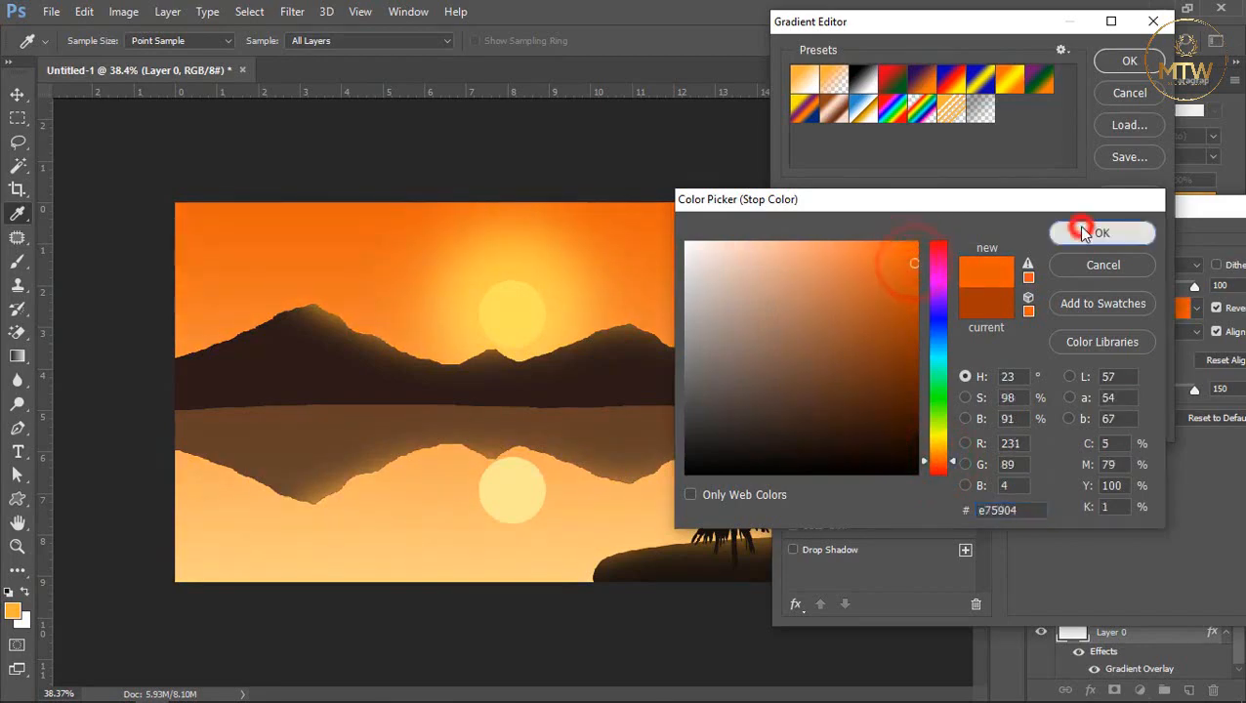
left_click(1125, 63)
left_click_drag(1130, 209, 862, 256)
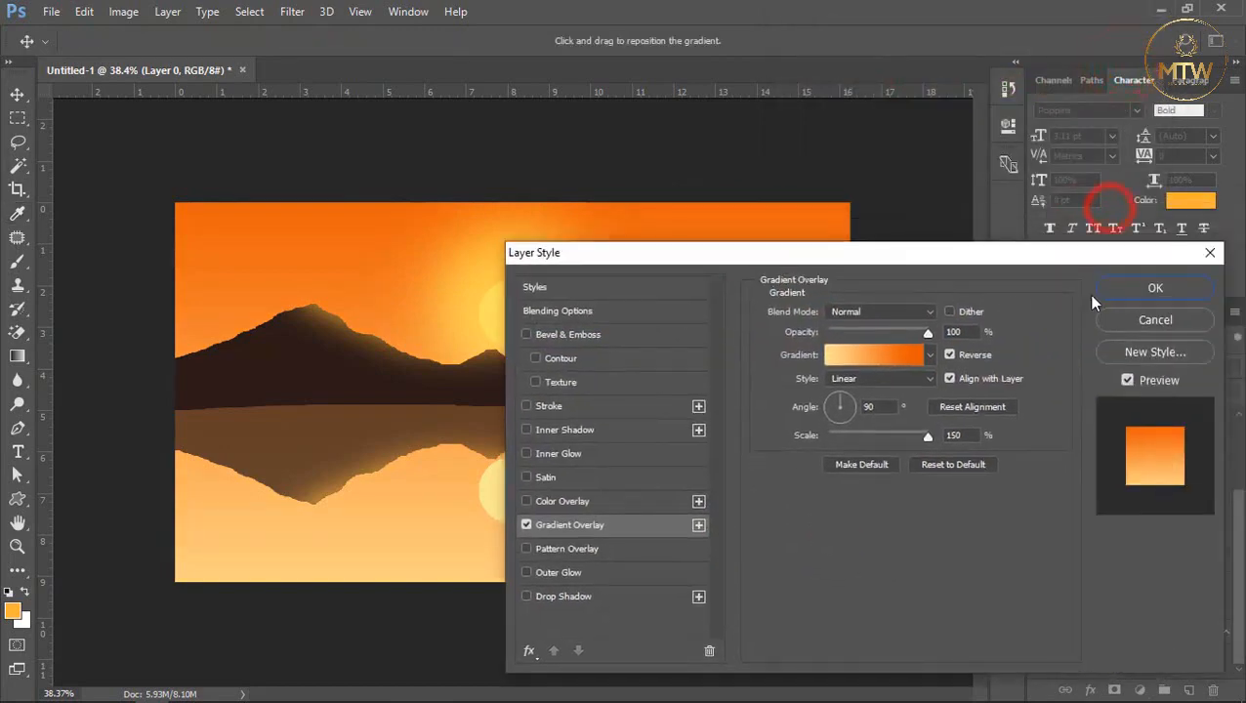
left_click(1118, 288)
Reduce the opacity of the upper mountains' highlight layer, Layer 1, to about 57%
left_click(603, 334)
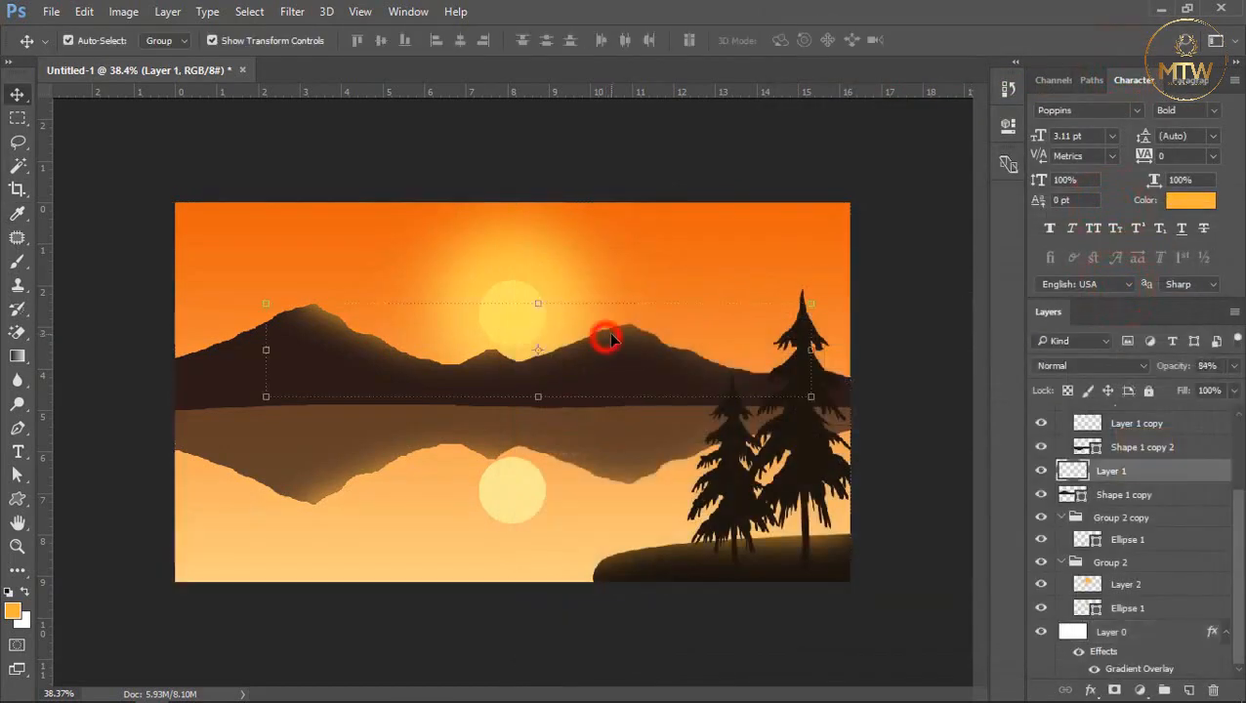
left_click_drag(1185, 367, 1151, 373)
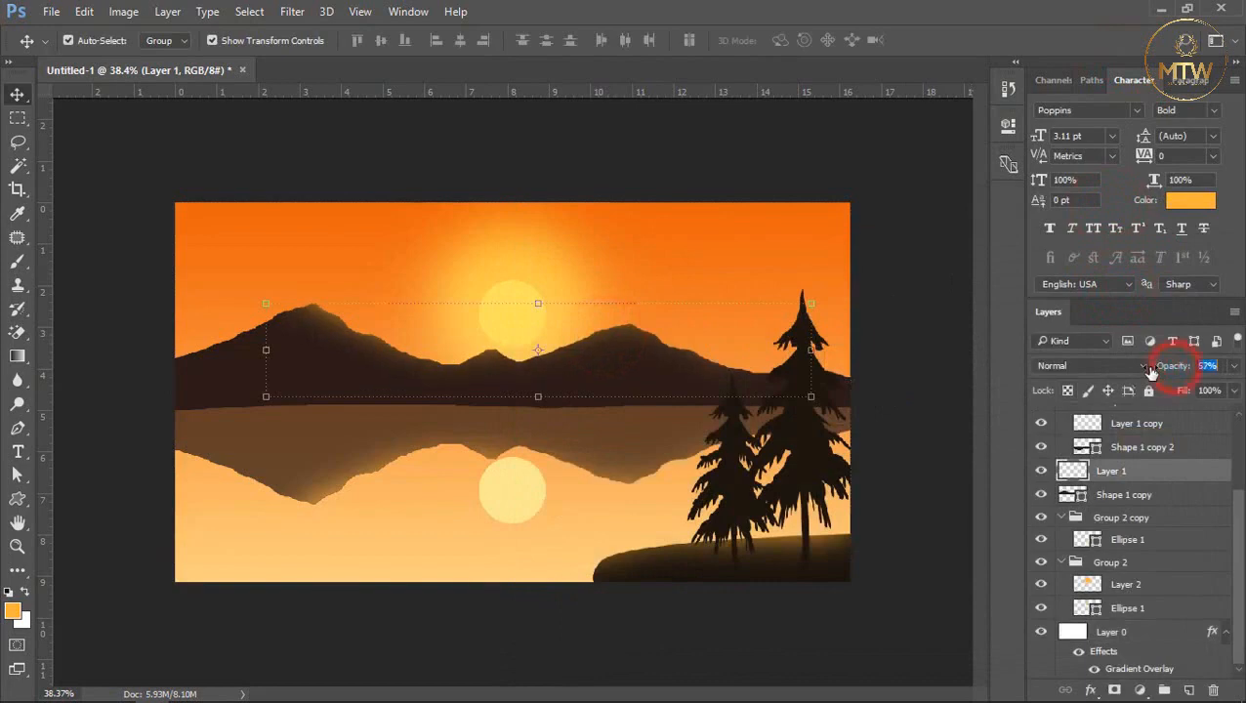
left_click(888, 164)
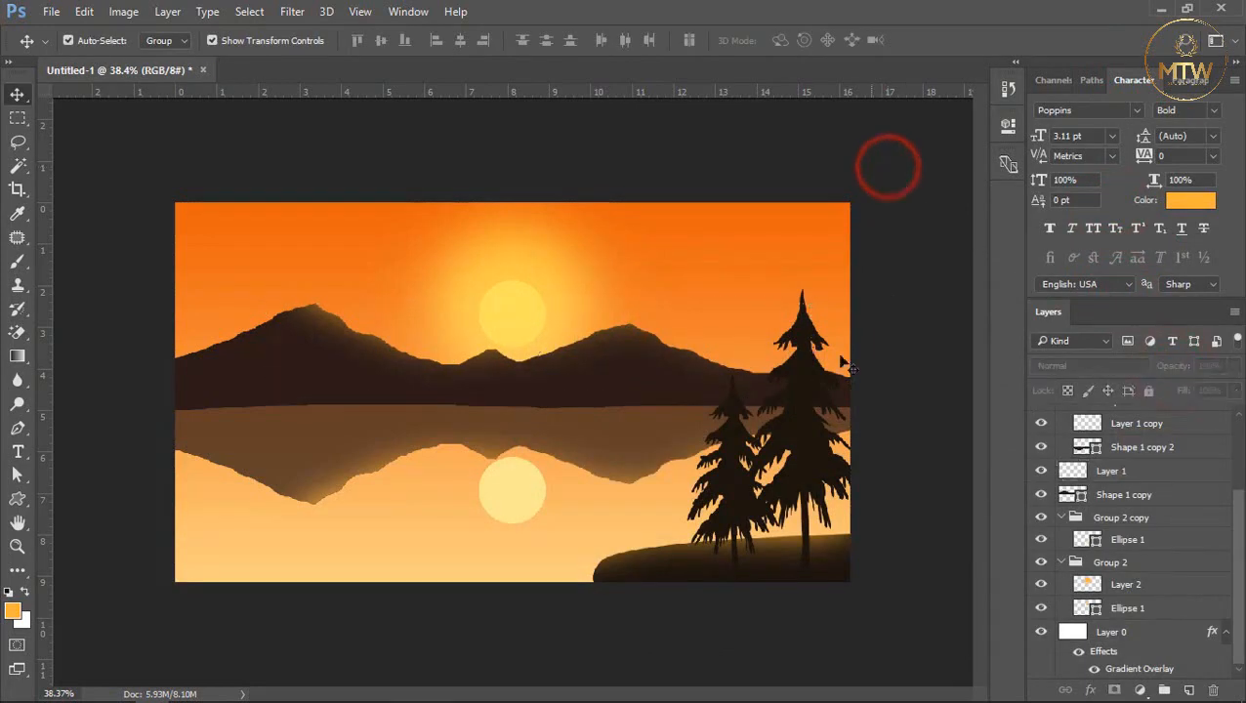
Select both pine trees and stretch them horizontally toward the lake, keeping their height and outer edge fixed
left_click(728, 474)
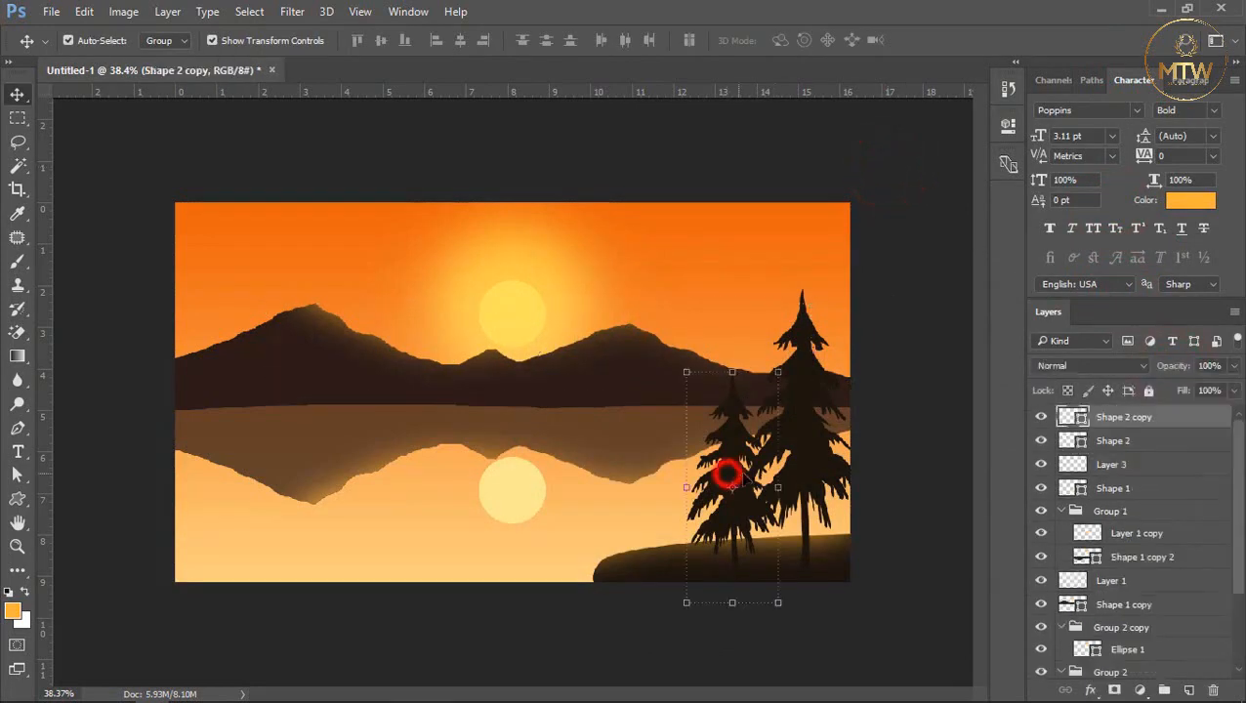
left_click(807, 464, "shift")
left_click(686, 444)
left_click_drag(686, 444, 654, 444)
double_click(823, 436)
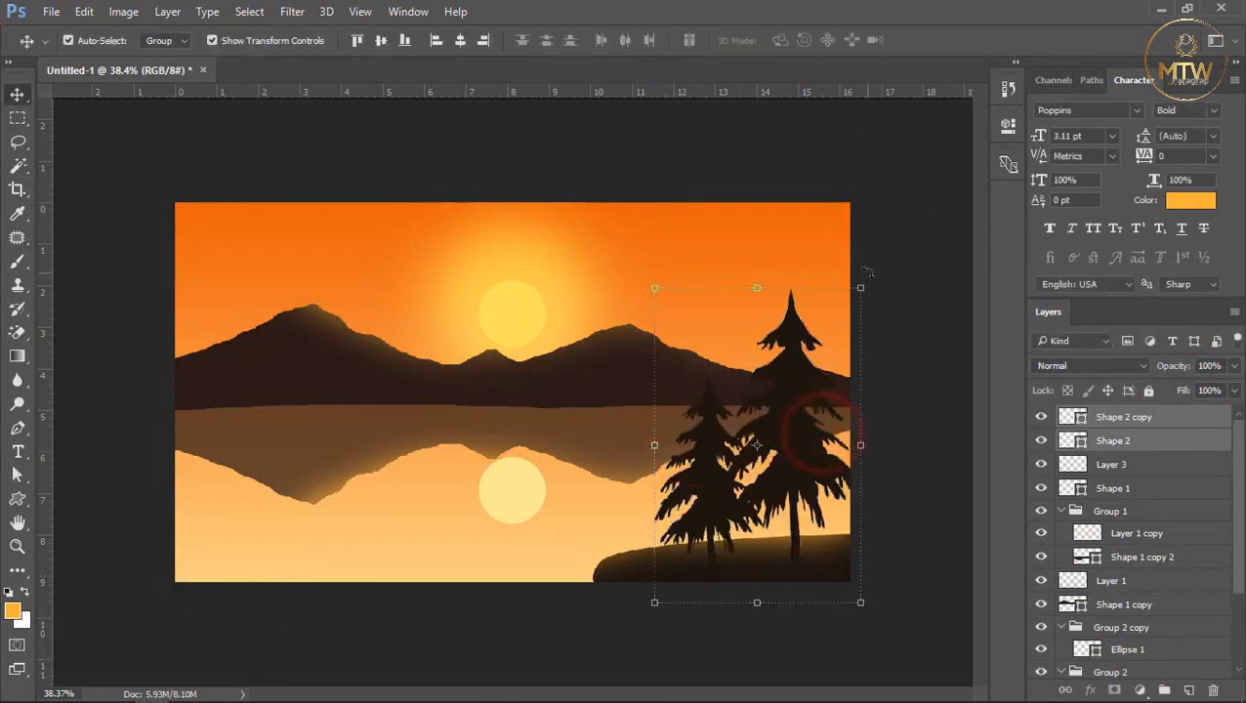
Load the smaller pine's outline as a selection and add a new layer above it
left_click(1074, 420)
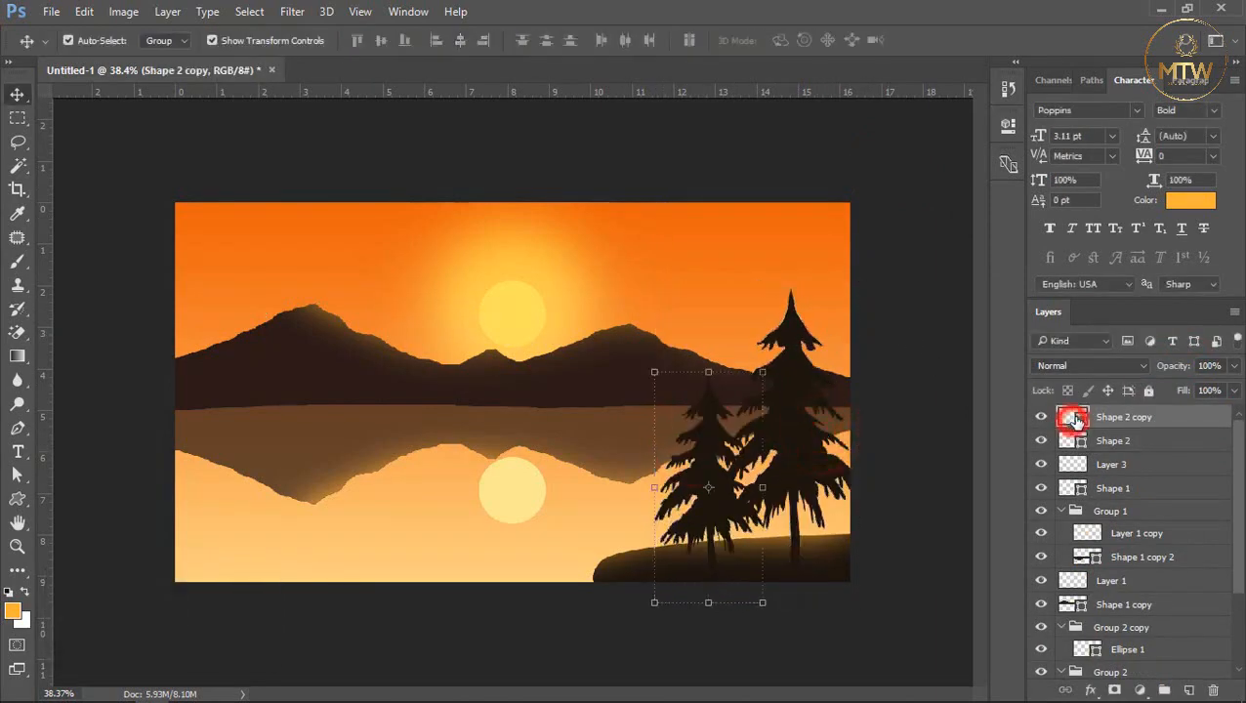
left_click(1074, 418, "ctrl")
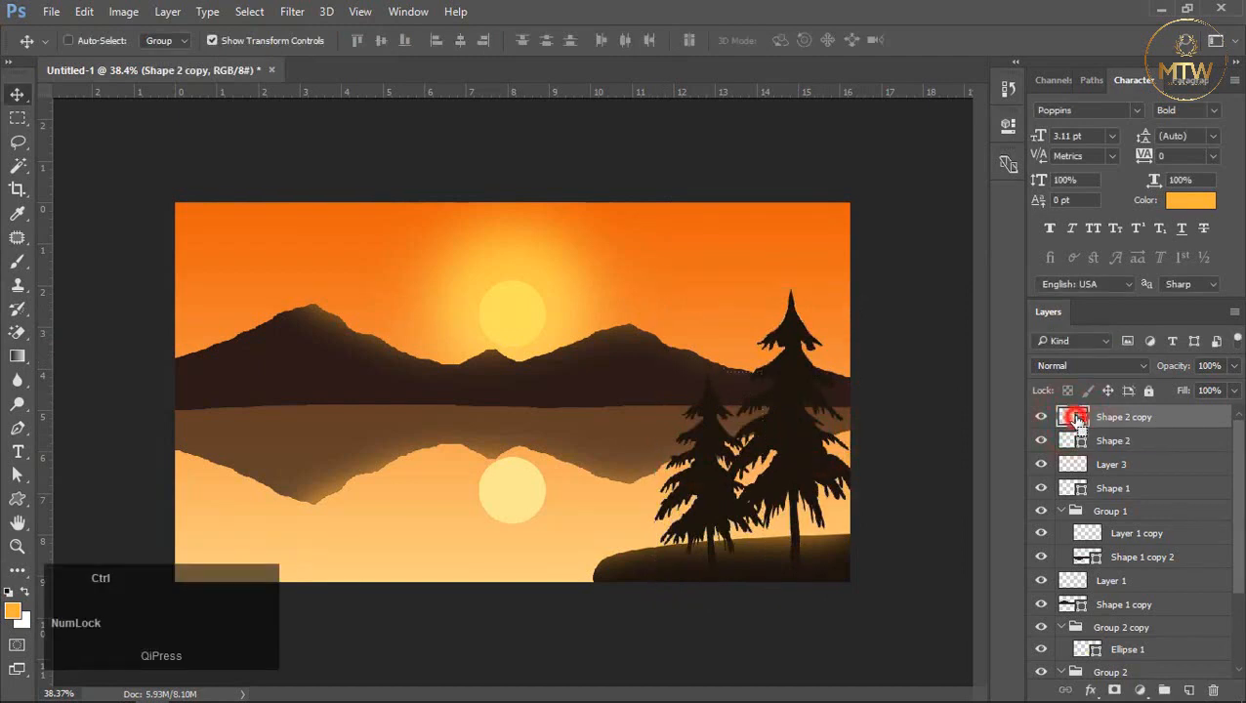
left_click(1188, 691)
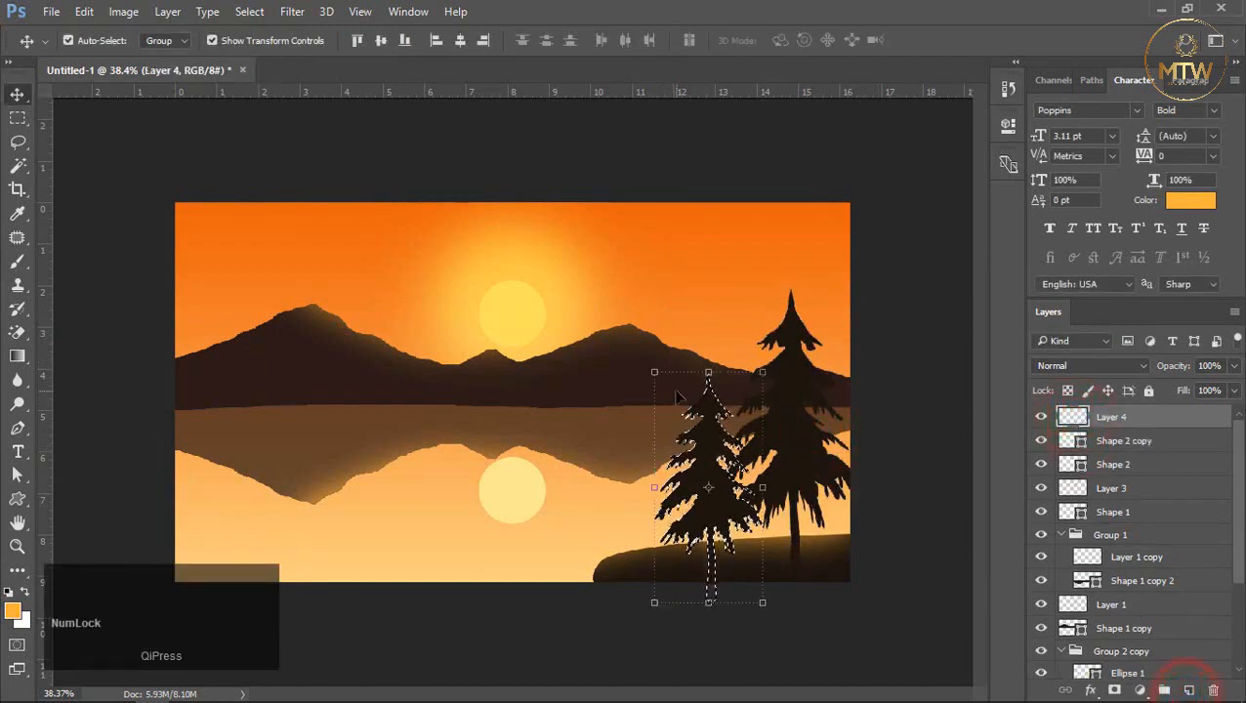
Brush the sun's yellow softly along the smaller pine's sun-facing edge and lower the highlight layer's opacity to 67%
left_click(18, 261)
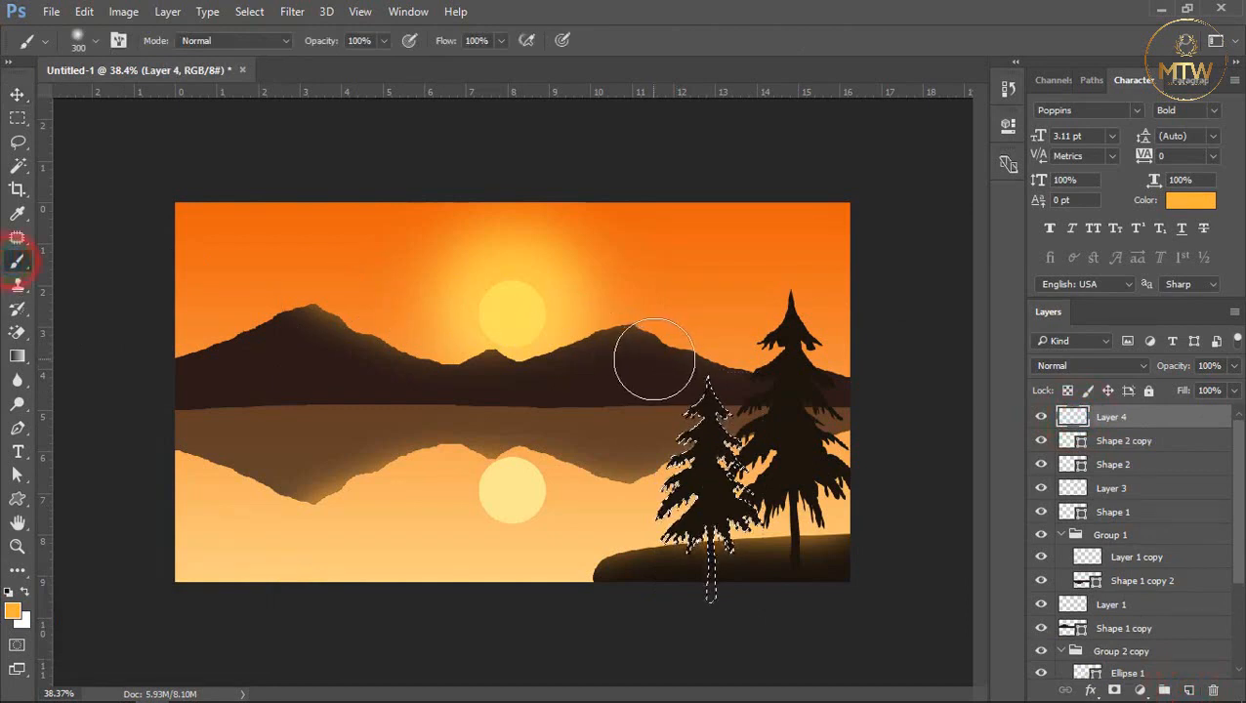
left_click(520, 292, "alt")
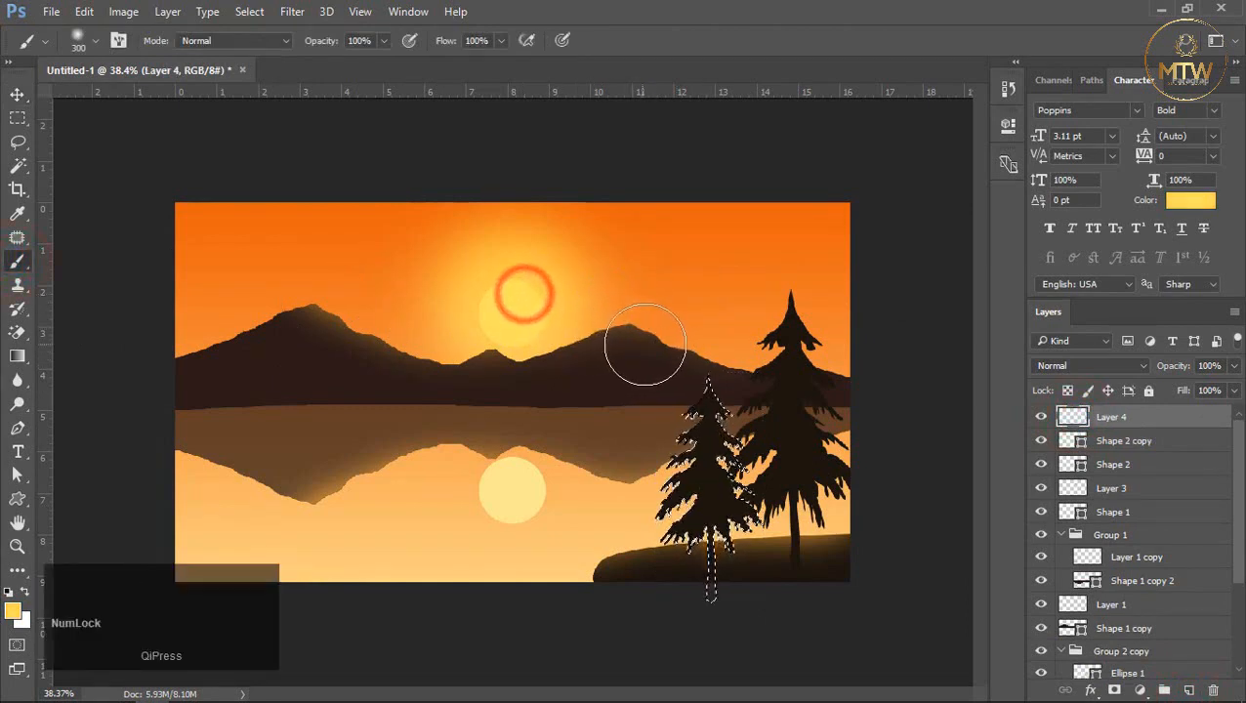
left_click(650, 344)
mouse_move(642, 414)
left_mouse_down()
mouse_move(612, 541)
mouse_move(612, 528)
left_mouse_up()
key("ctrl+d")
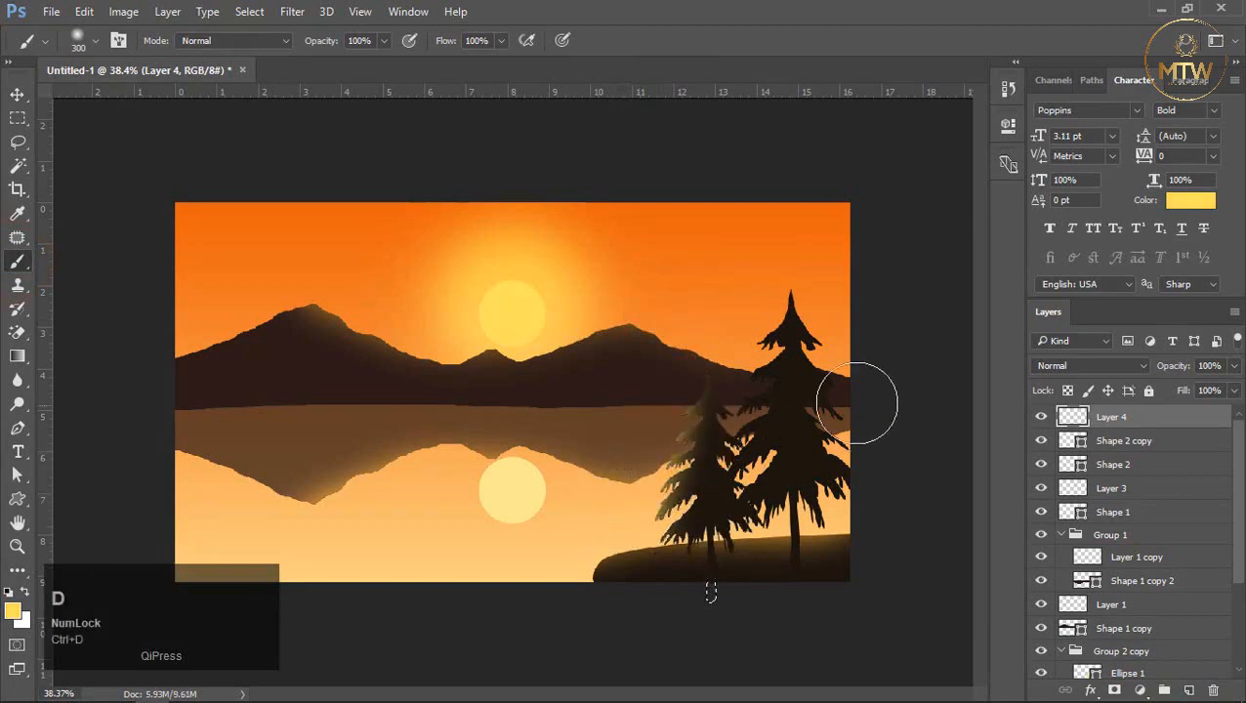
left_click_drag(1182, 374, 1162, 371)
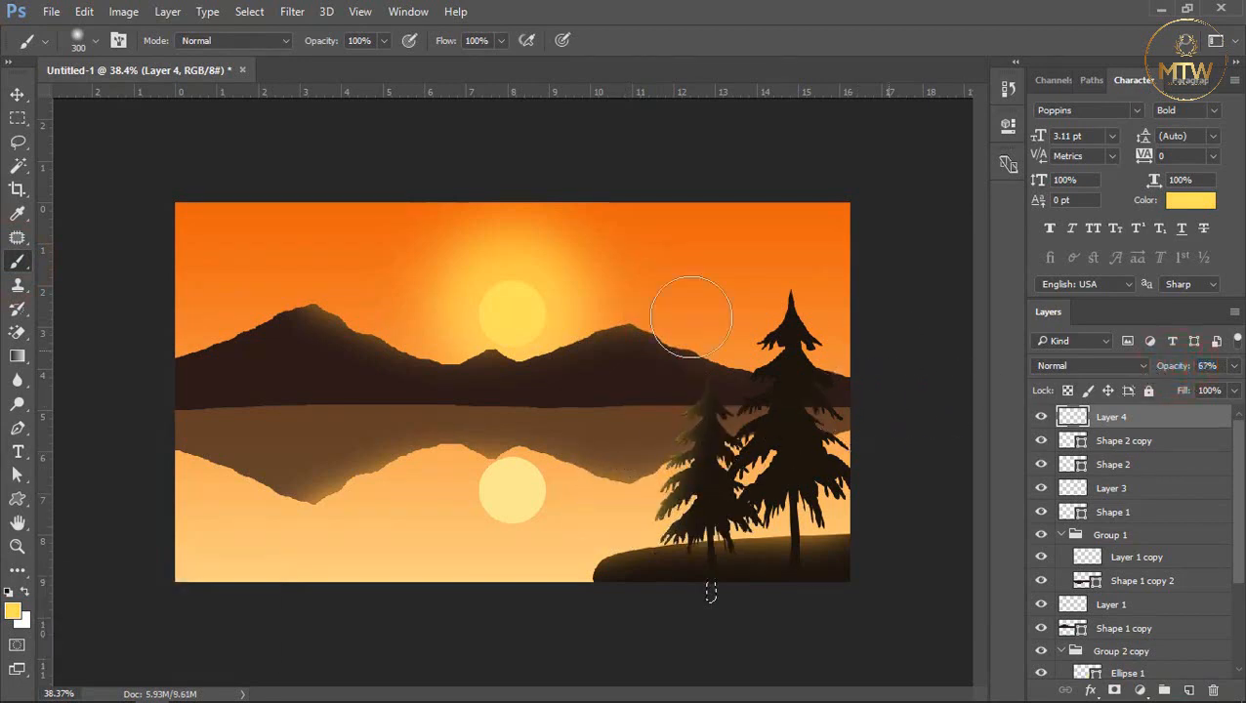
Load the larger pine's outline as a selection and add a new layer directly above its shape
left_click(17, 94)
left_click(796, 435)
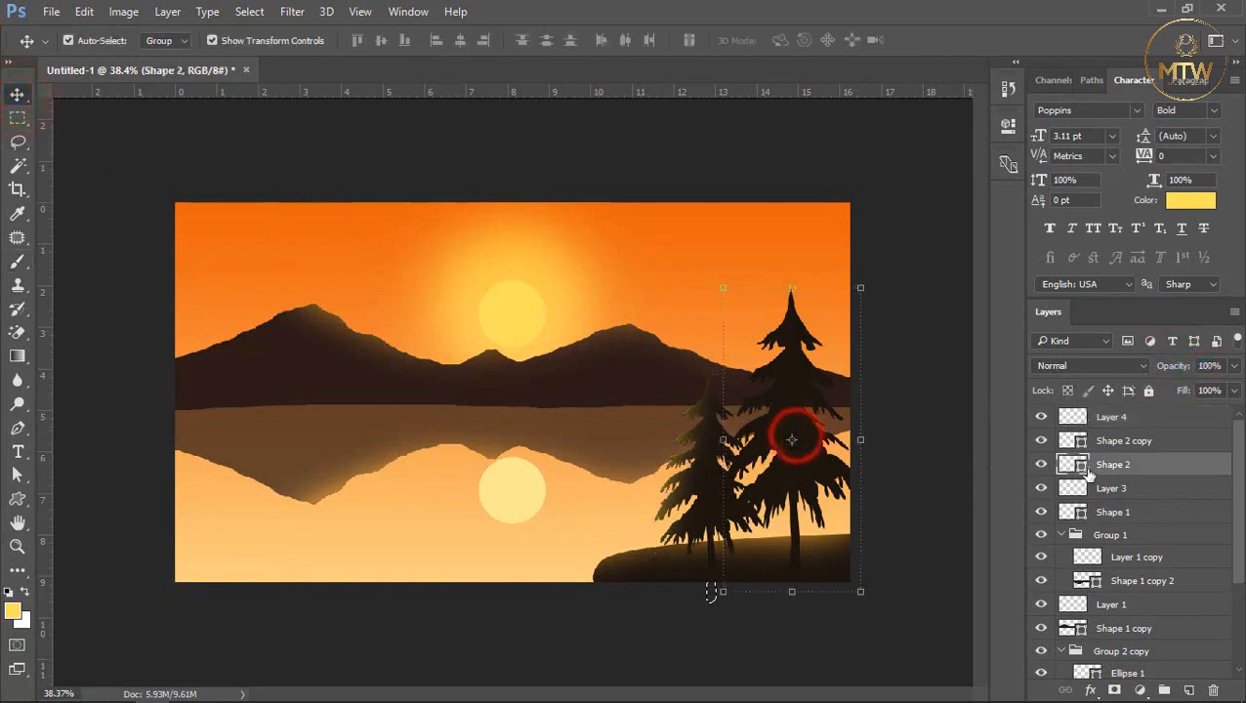
key("ctrl+d")
left_click(1072, 464, "ctrl")
left_click(1183, 692)
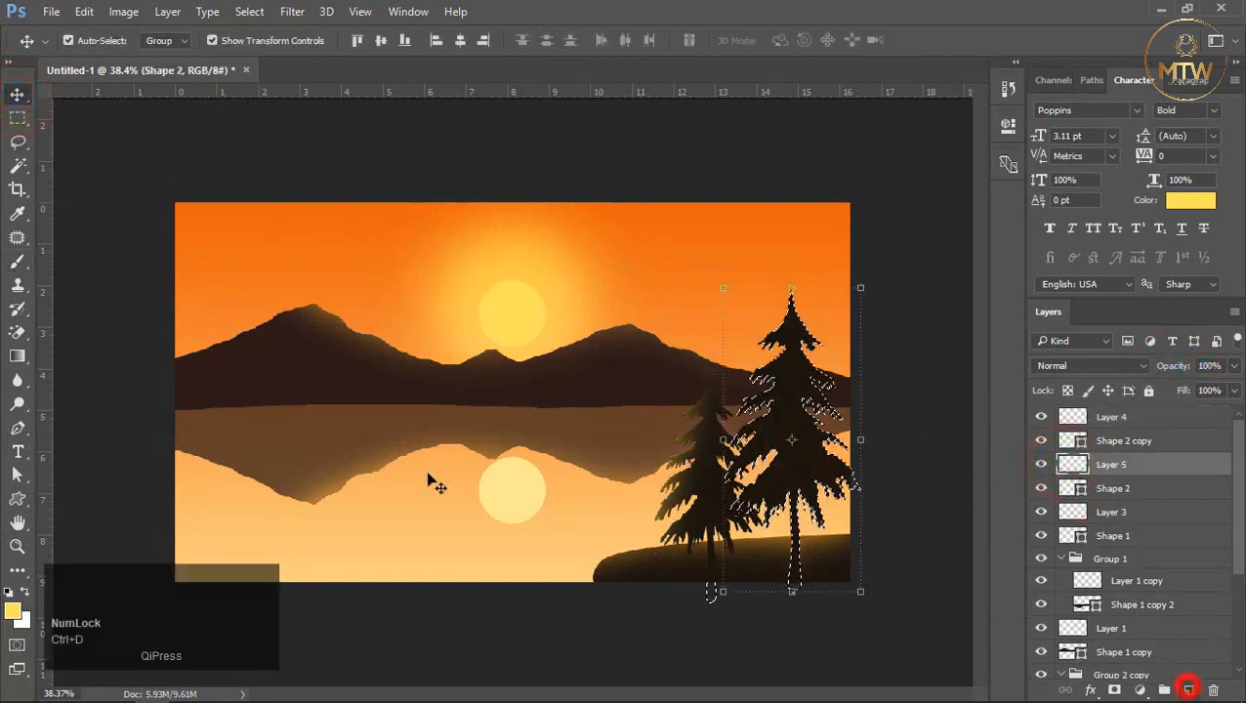
Brush a soft yellow highlight down the larger pine's sun-facing side and lower that layer's opacity to 62%
left_click(17, 260)
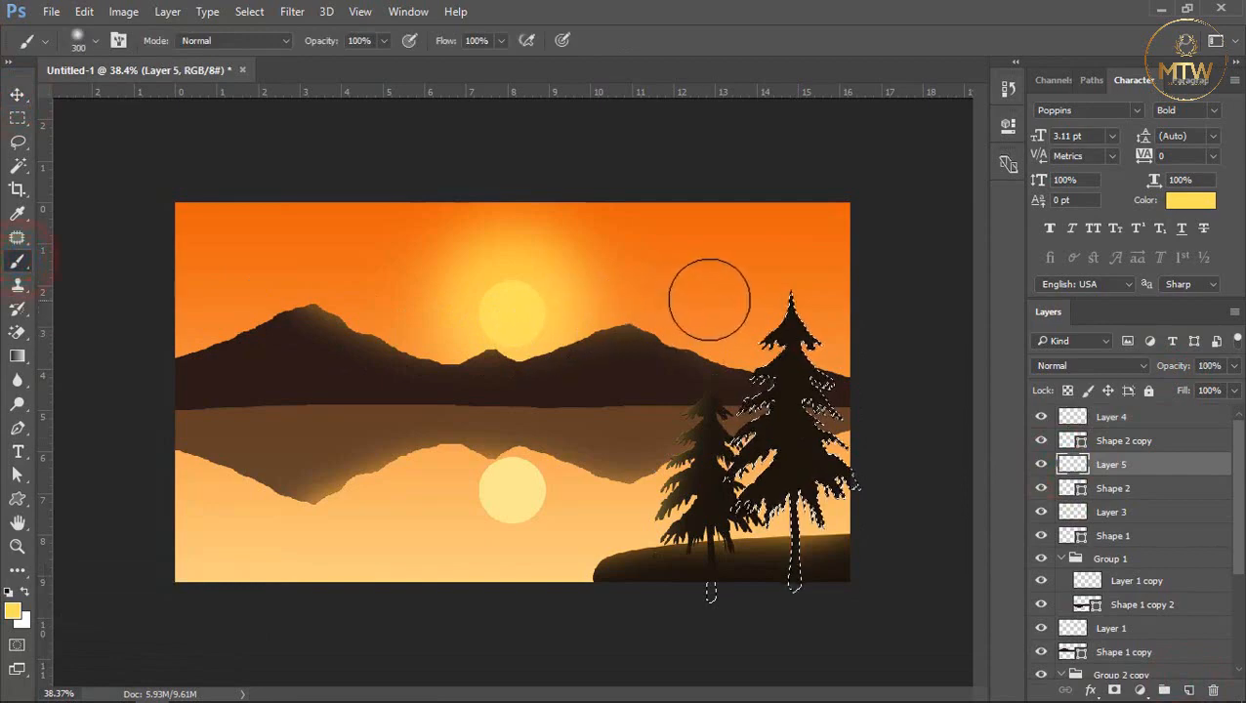
mouse_move(737, 292)
left_mouse_down()
mouse_move(708, 348)
mouse_move(695, 533)
left_mouse_up()
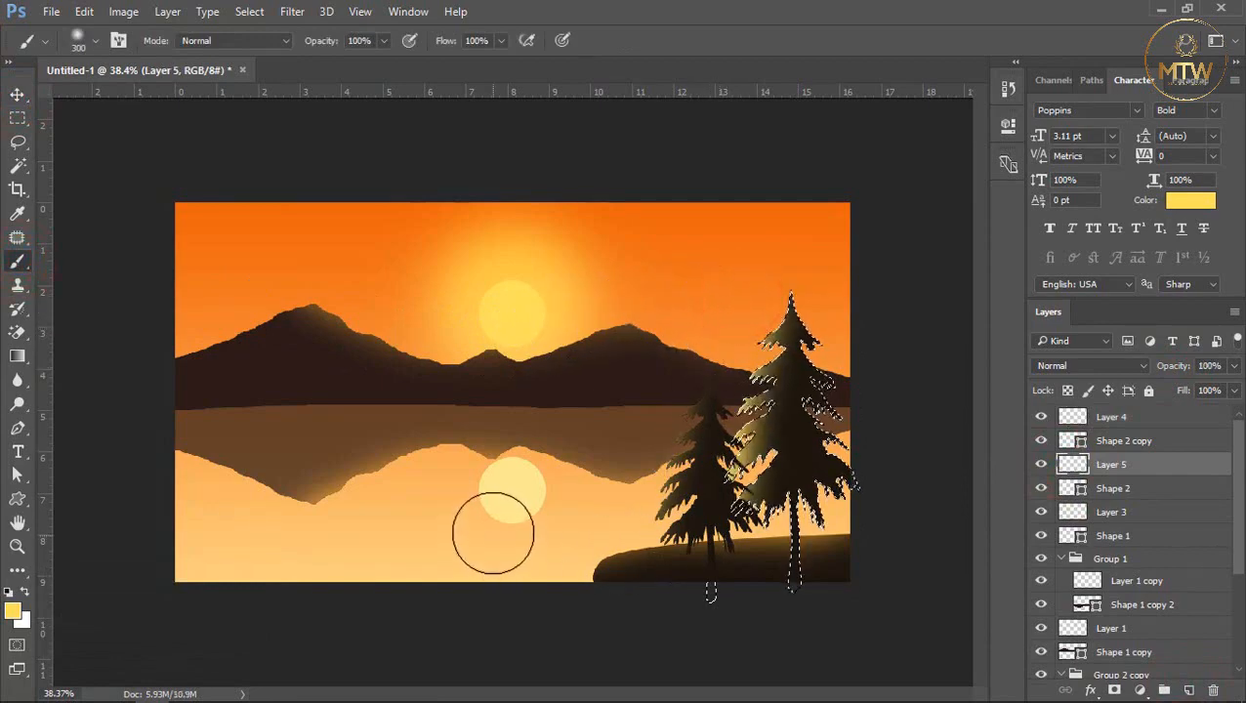
key("ctrl+d")
left_click_drag(1176, 365, 1139, 365)
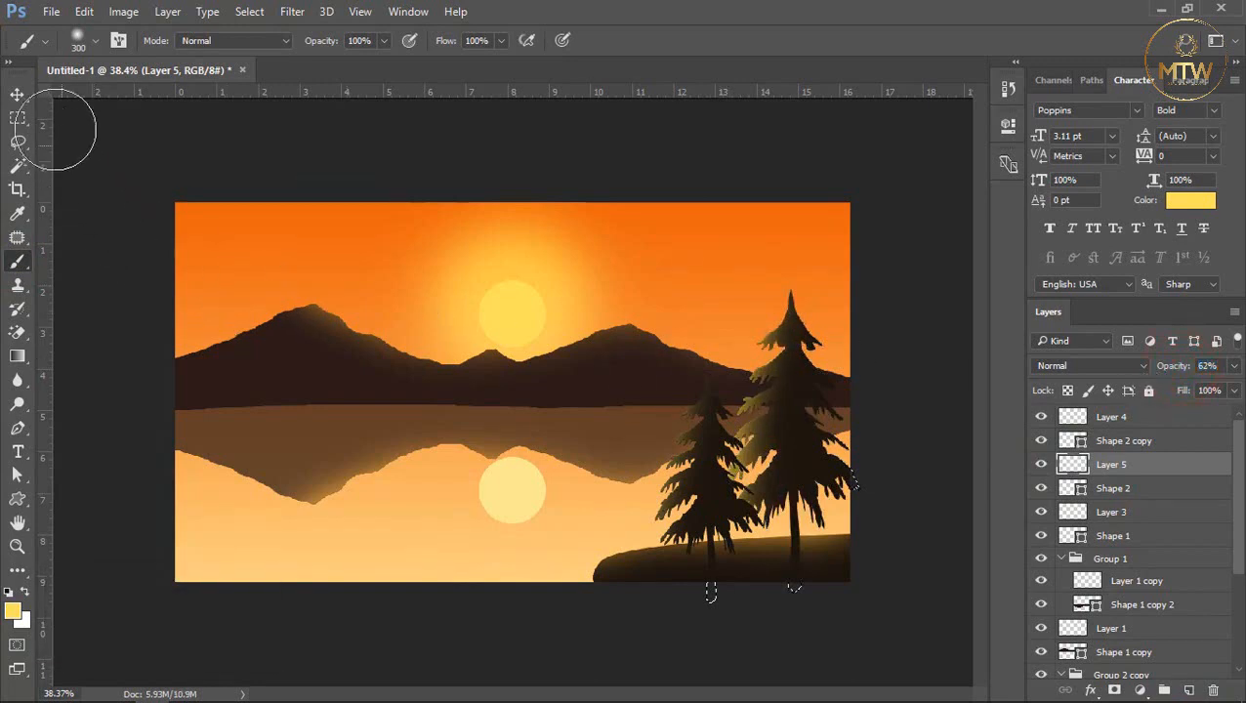
Clear the remaining selection around the tree trunks and leave no layer selected
left_click(17, 93)
left_click(123, 104)
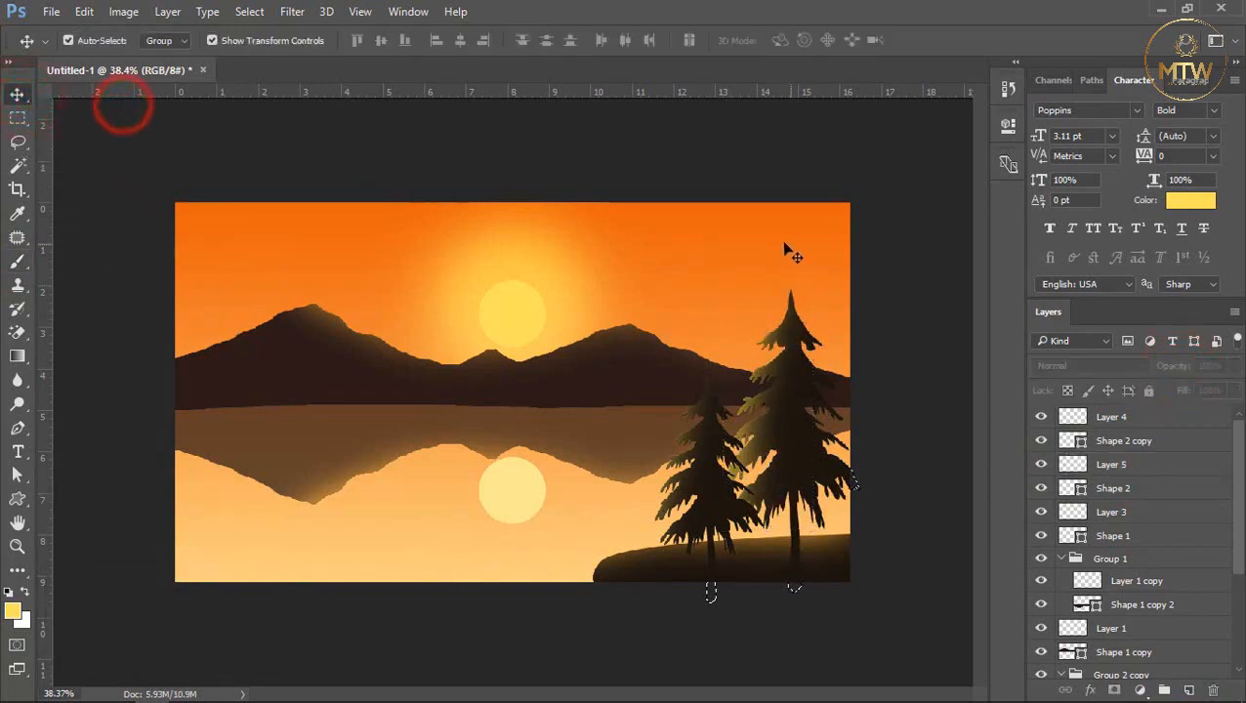
left_click(703, 125)
key("alt")
scroll(436, 506, "up", 1)
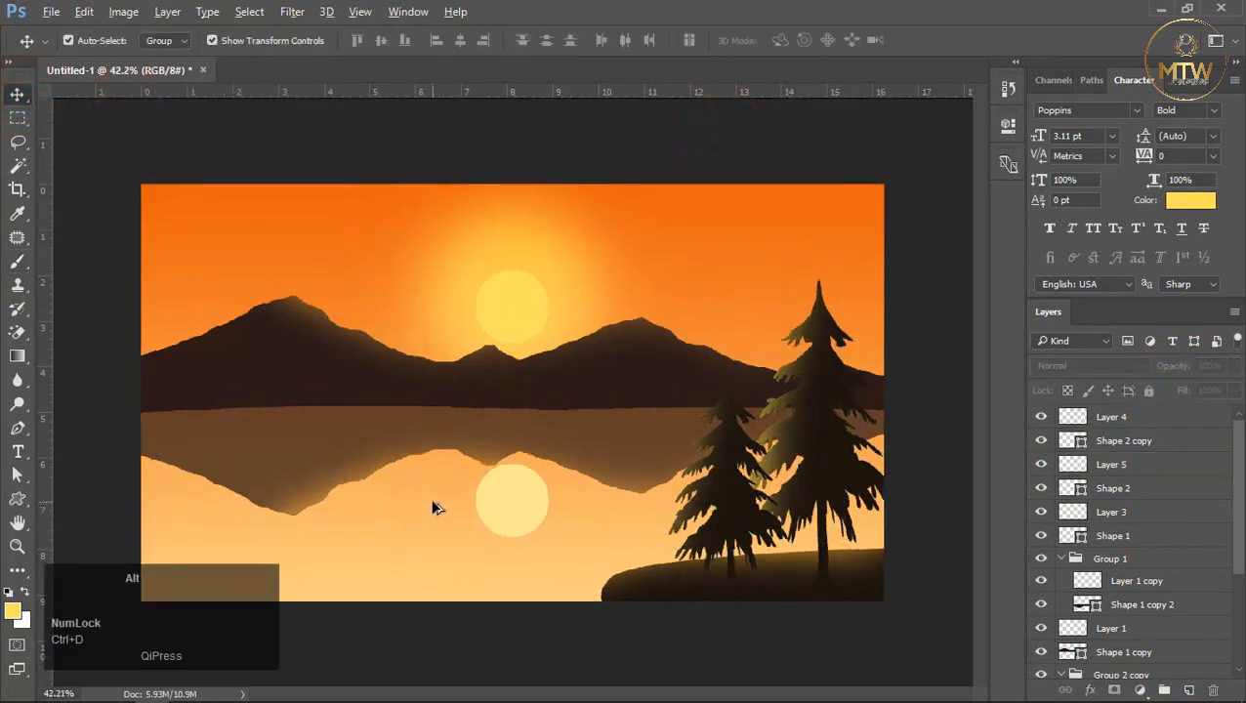
left_click(669, 138)
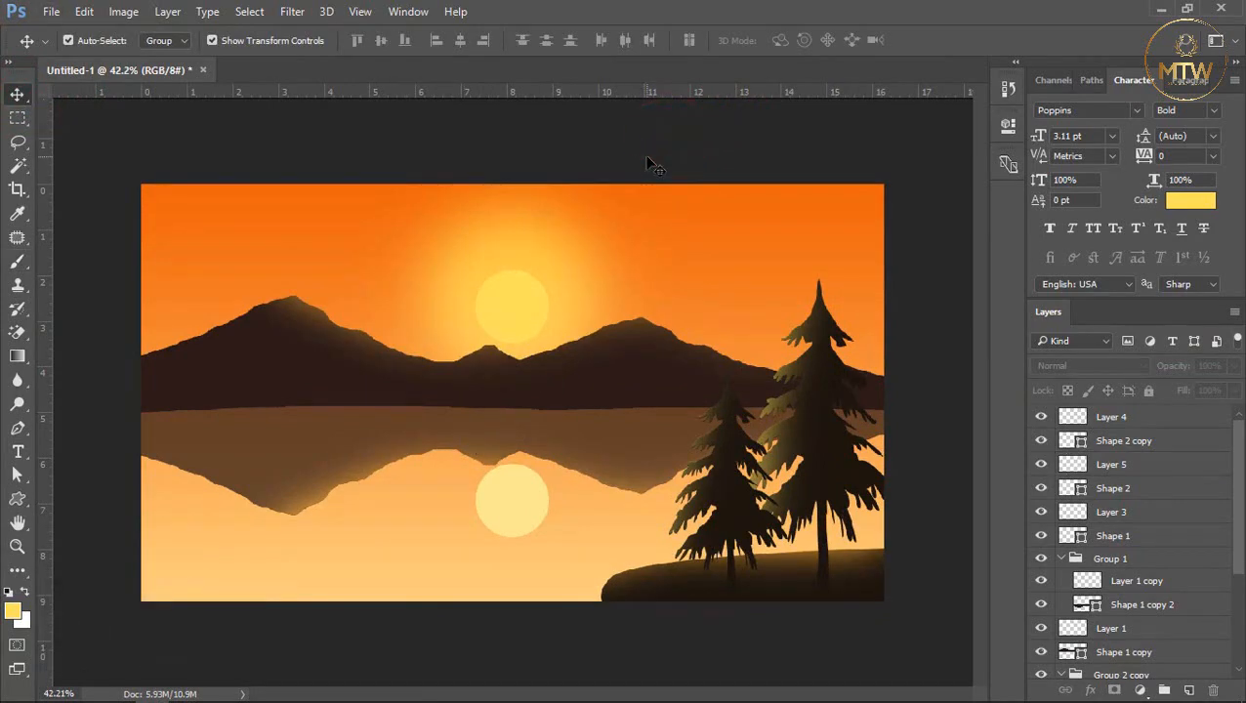
Add a Levels adjustment layer above all other layers and raise its black input level to 15
left_click(1117, 417)
left_click(1140, 690)
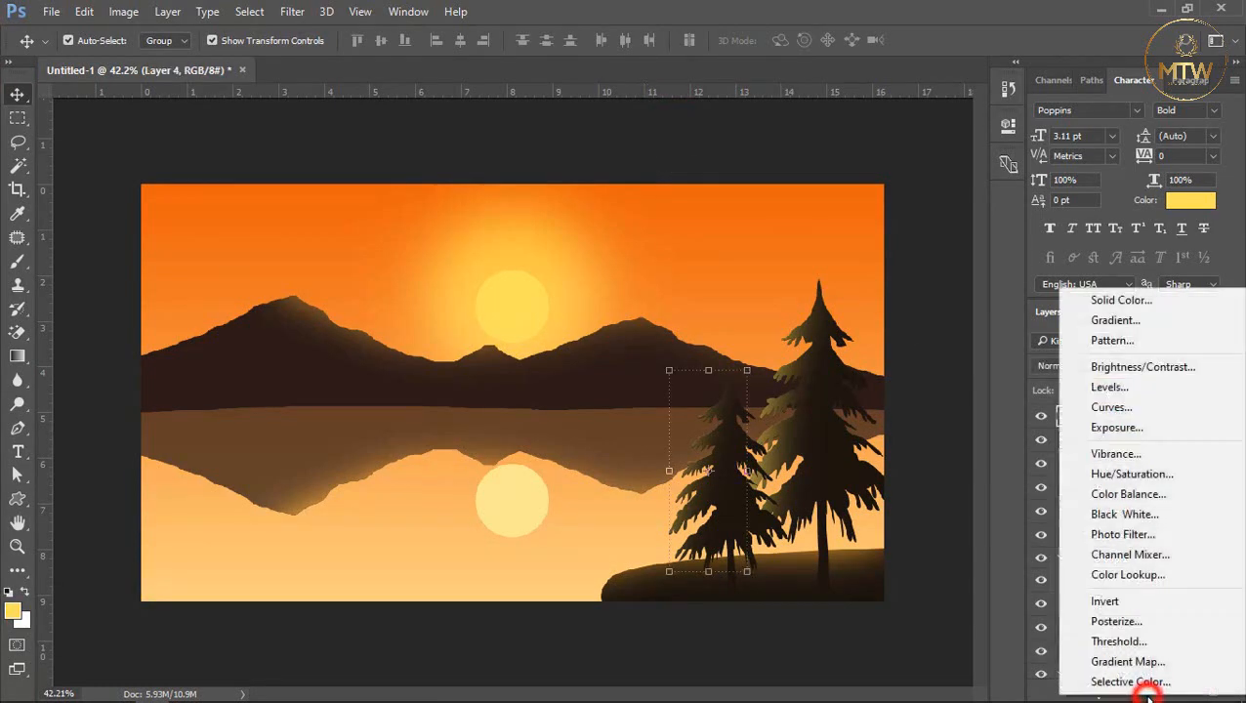
left_click(1098, 389)
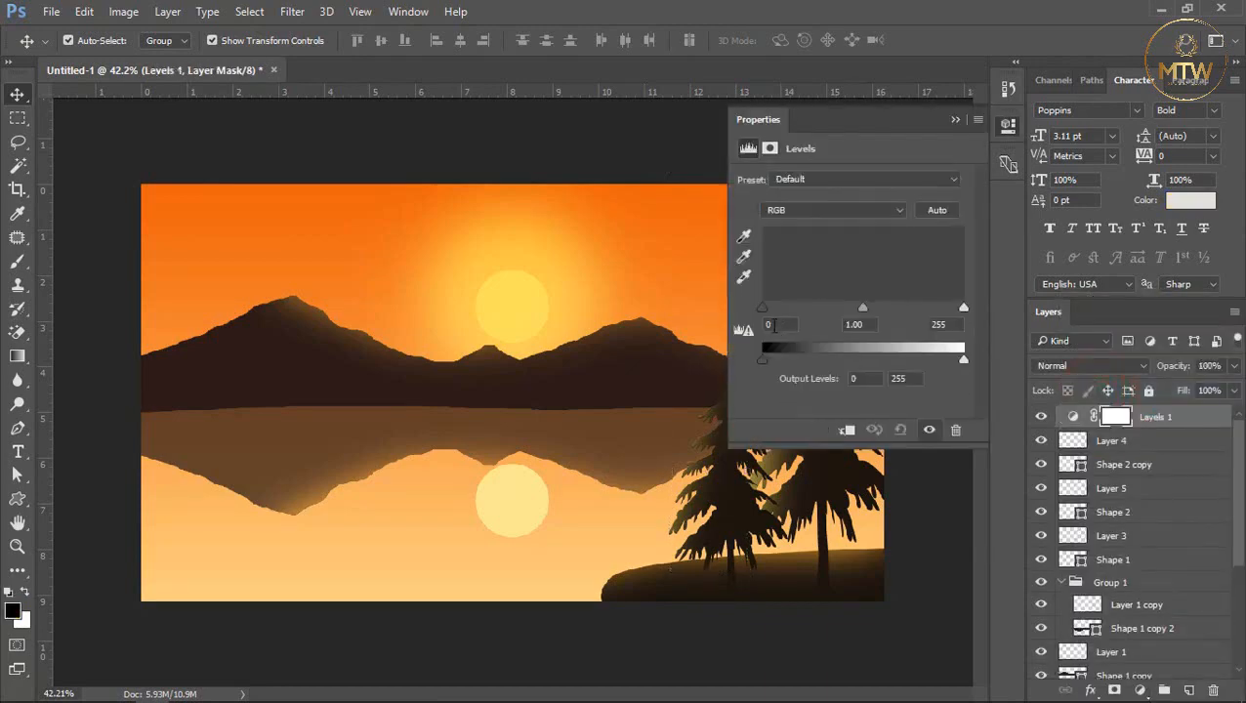
left_click_drag(760, 306, 776, 313)
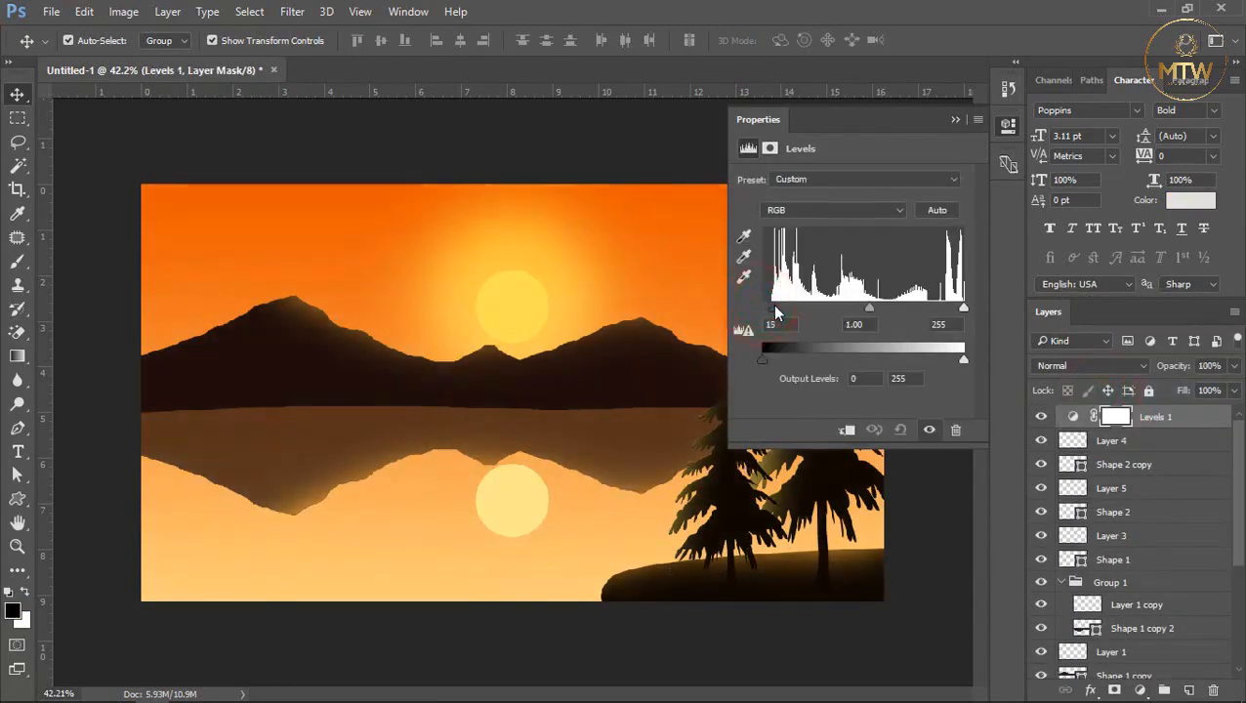
Add a white-filled layer above the Levels adjustment and render black-and-white Clouds on it
left_click(964, 311)
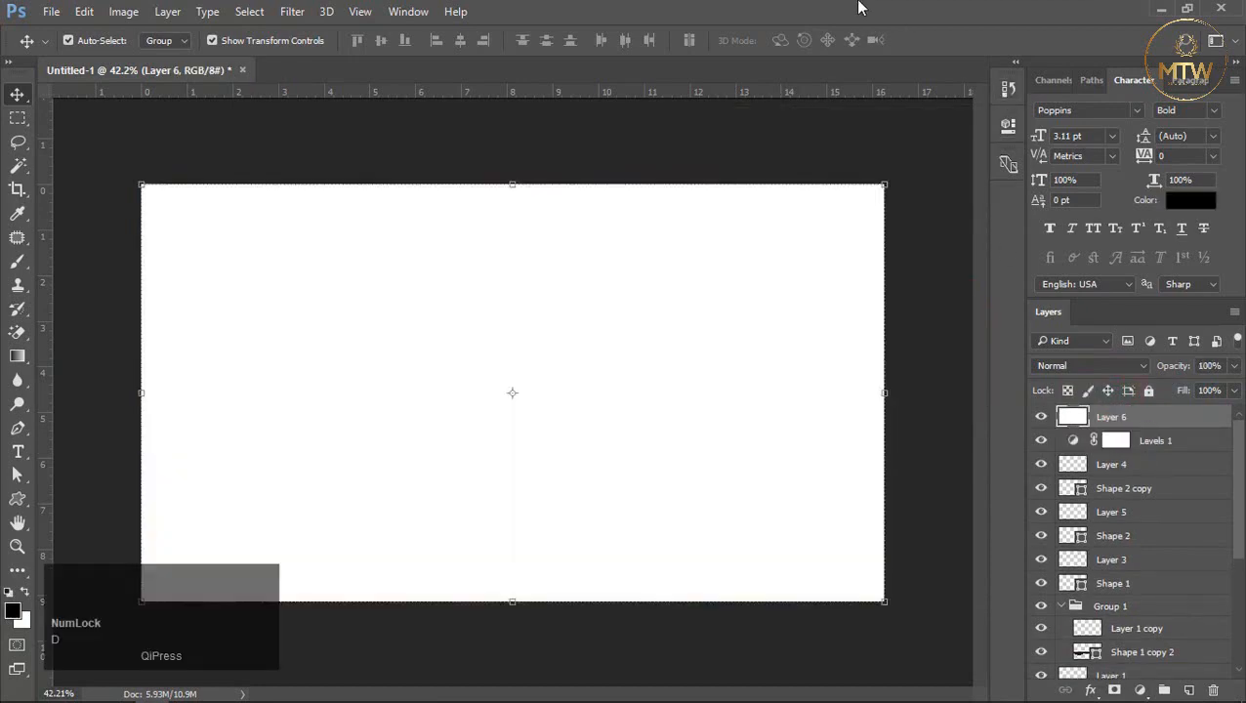
left_click(292, 12)
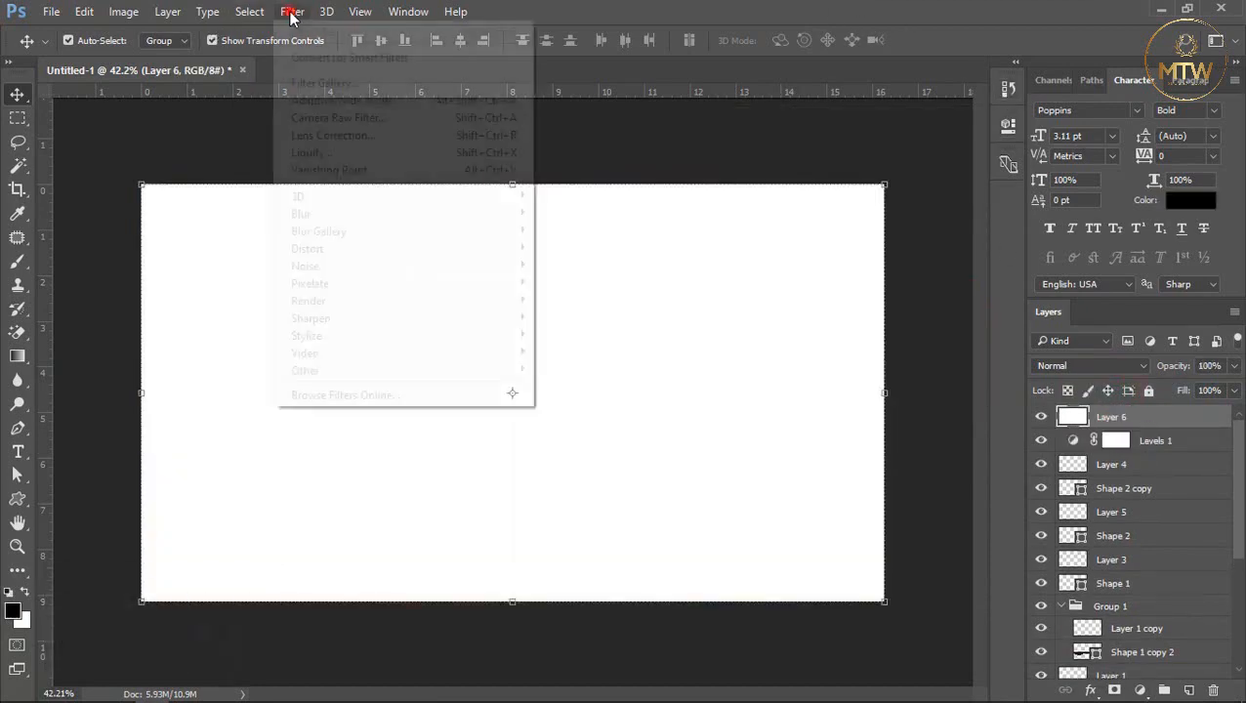
mouse_move(322, 270)
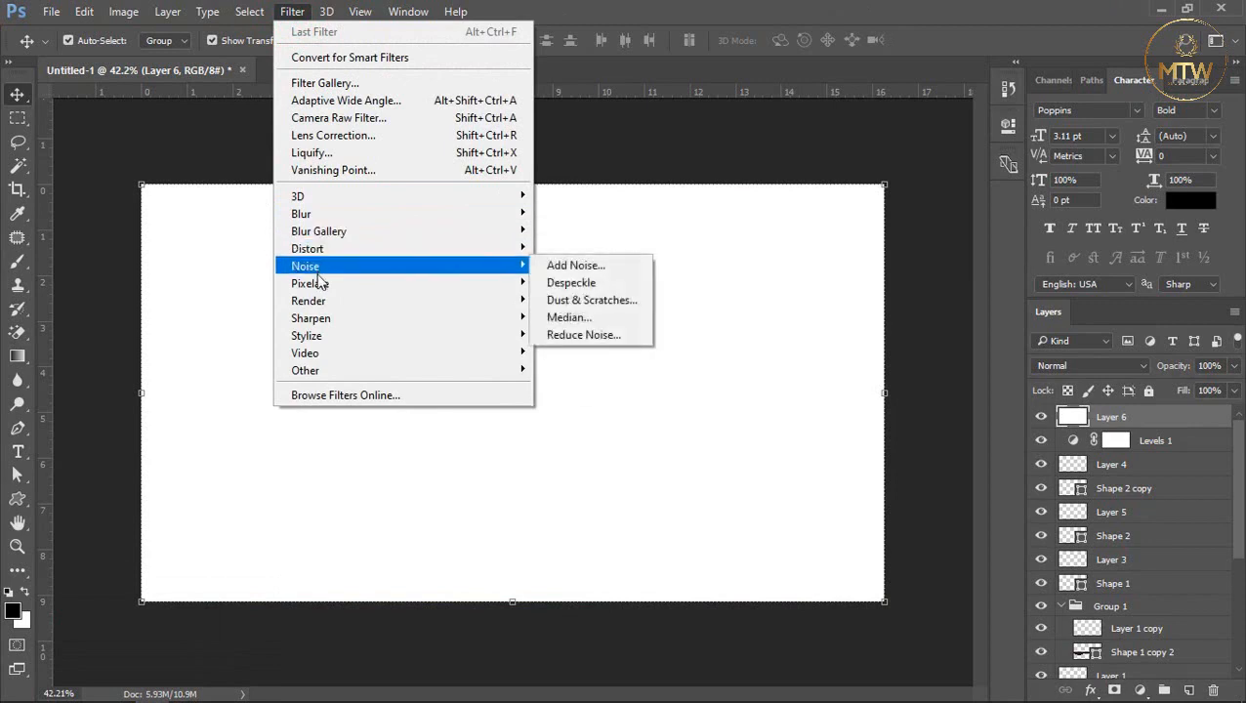
mouse_move(310, 303)
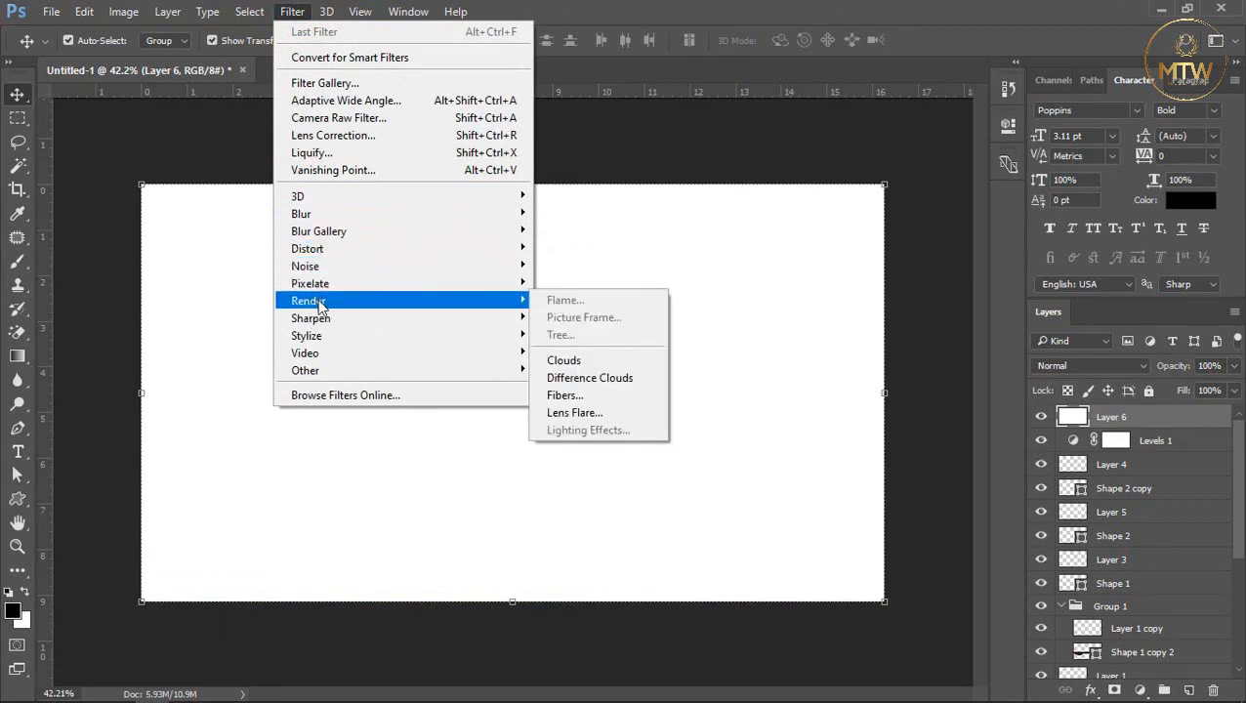
left_click(568, 361)
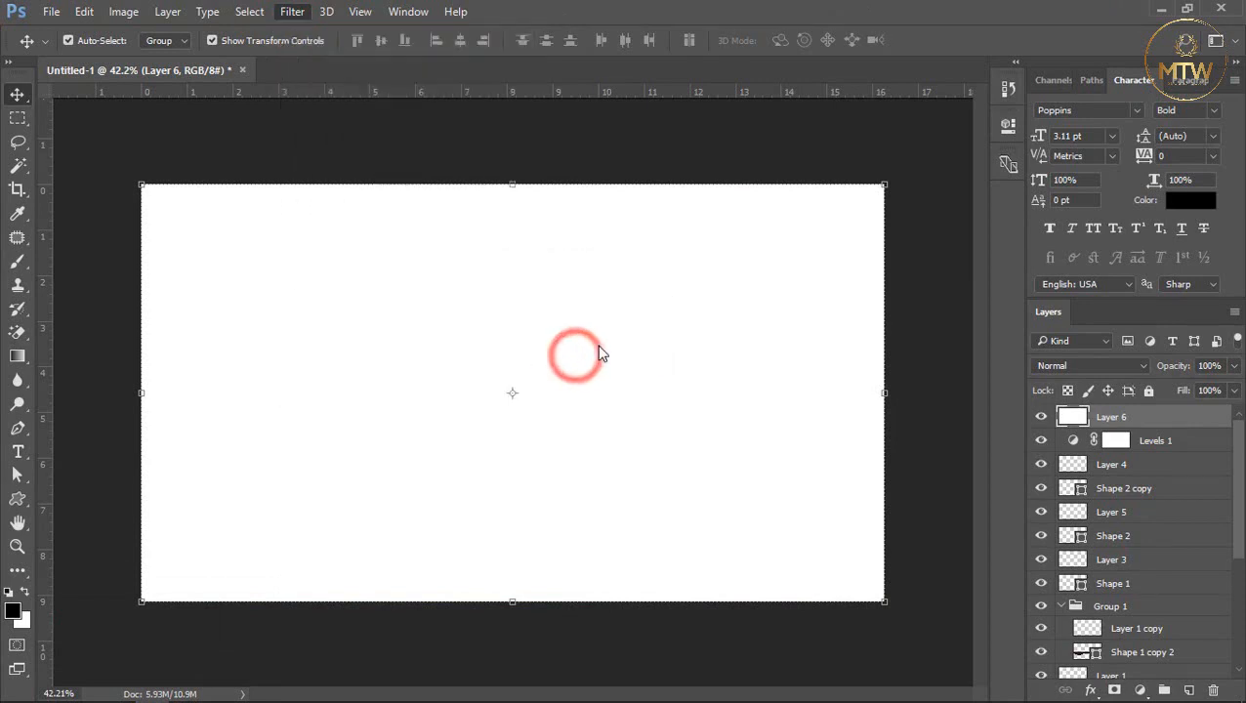
Cycle through the cloud layer's blend modes, including Color Burn, Linear Burn and Screen, and settle on Overlay
key("shift+alt+b")
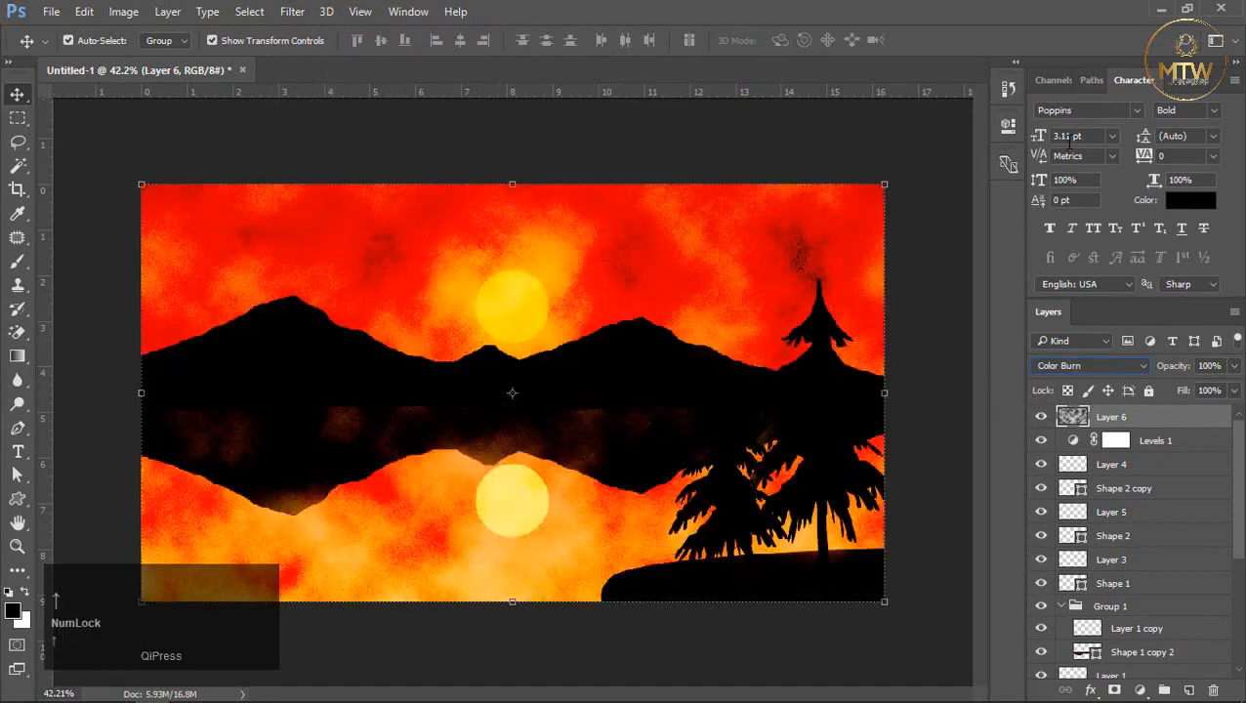
key("shift+plus")
key("shift+plus")
key("shift+plus")
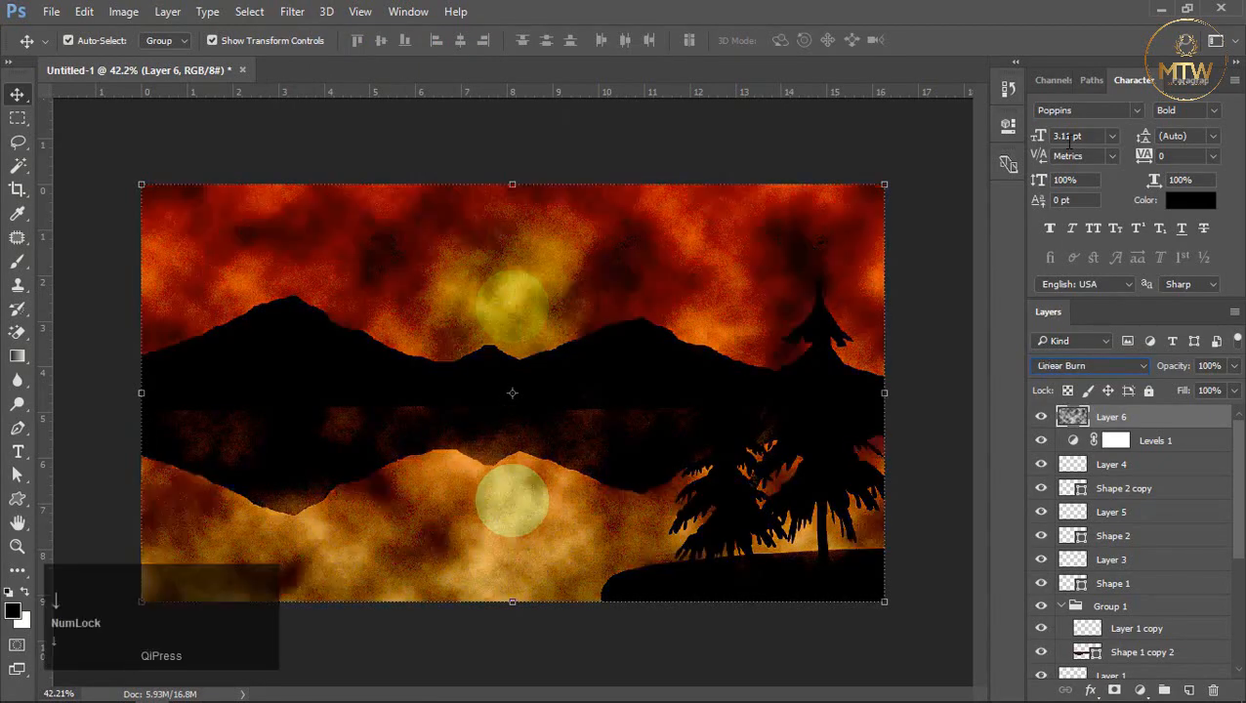
key("shift+plus")
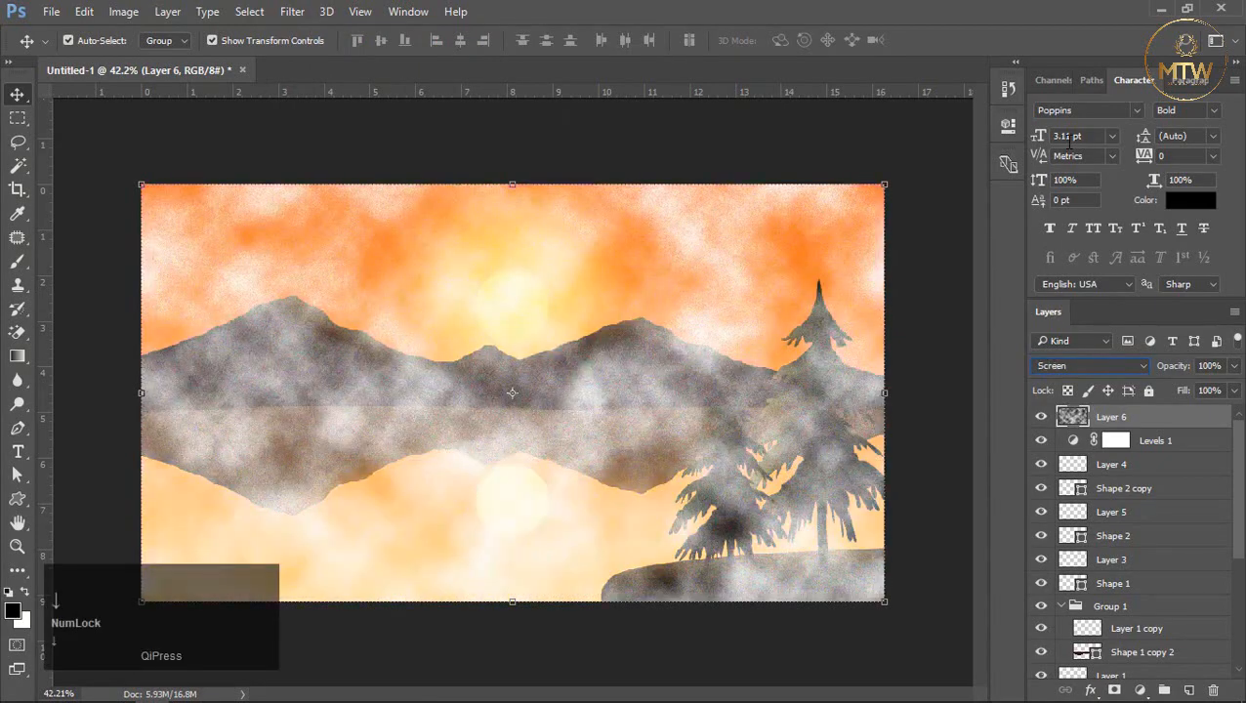
key("shift+plus")
key("shift+plus")
key("shift+plus")
key("shift+plus")
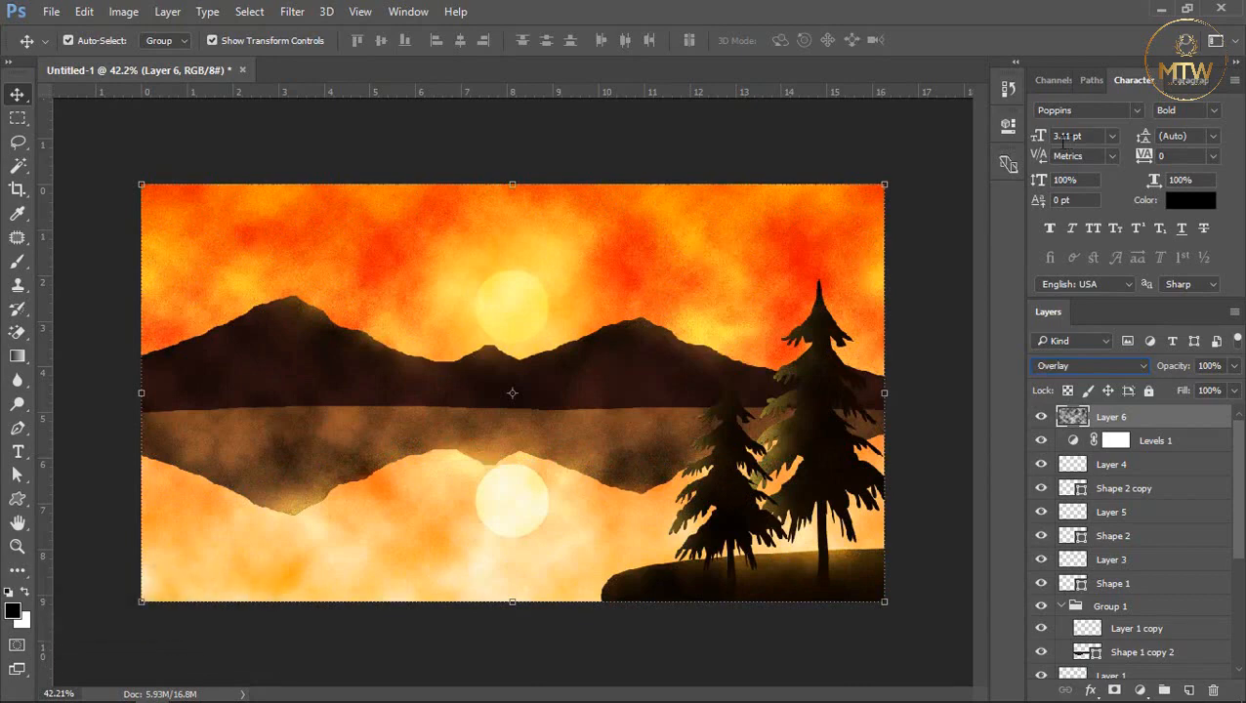
Lower the cloud layer's opacity to slightly below 49% for a subtle cloud texture and leave no layer selected
left_click_drag(1175, 374, 1123, 373)
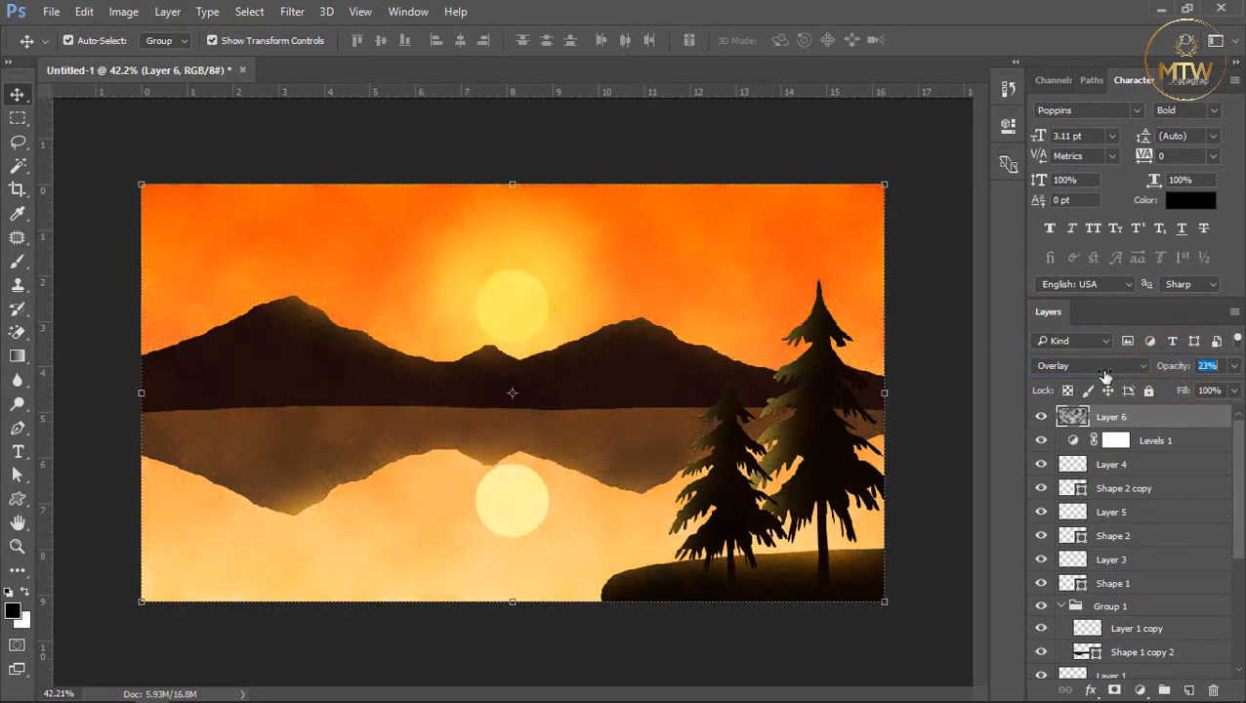
left_click_drag(1100, 376, 1102, 377)
left_click(1177, 367)
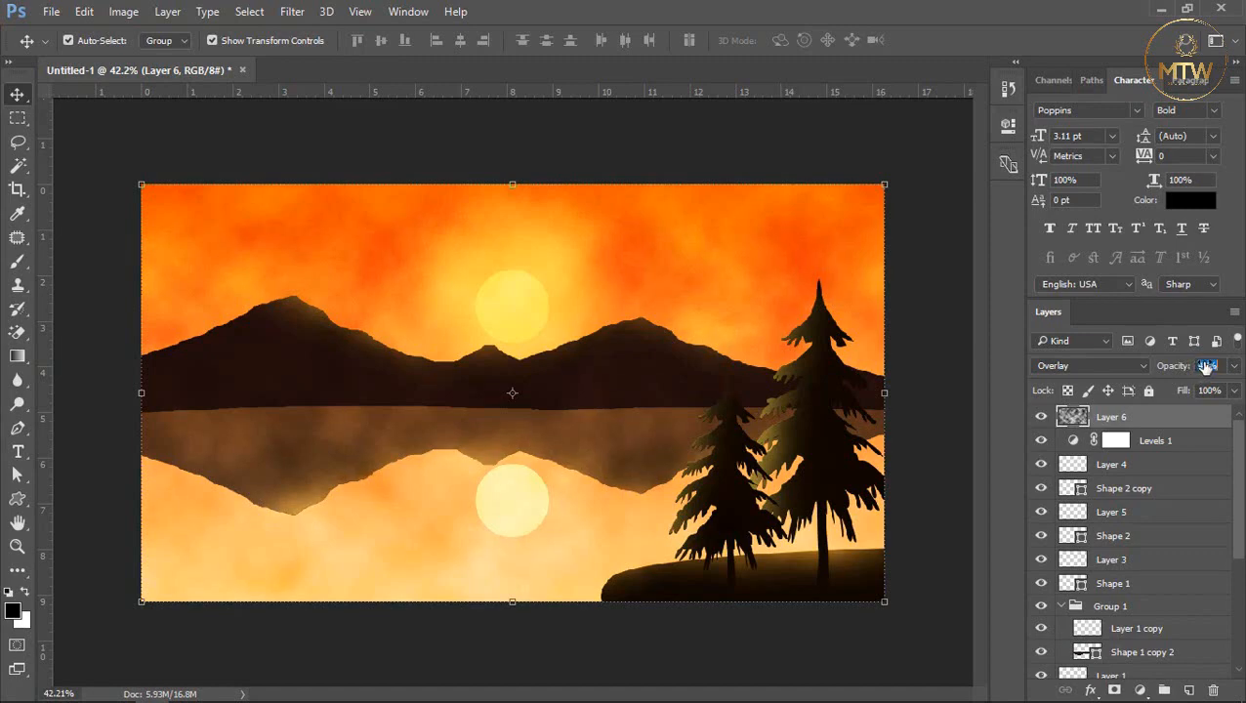
left_click_drag(1184, 365, 1196, 367)
left_click_drag(1176, 367, 1185, 366)
left_click(826, 137)
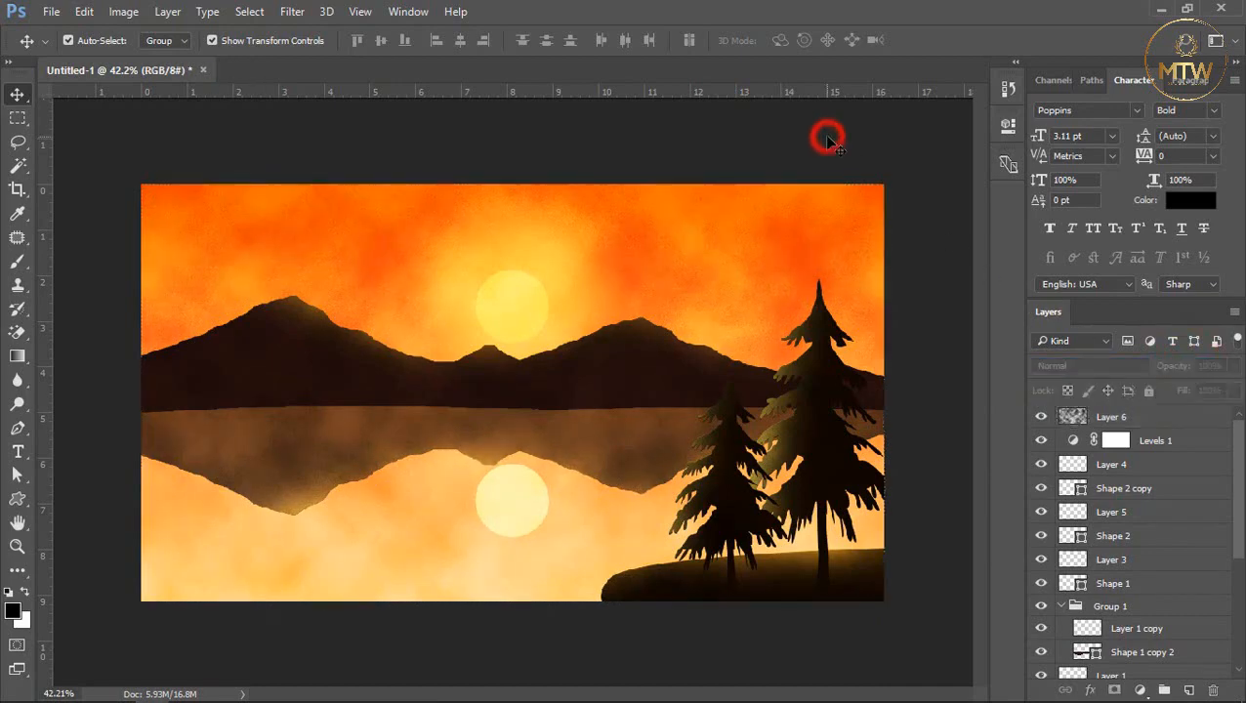
left_click(783, 210)
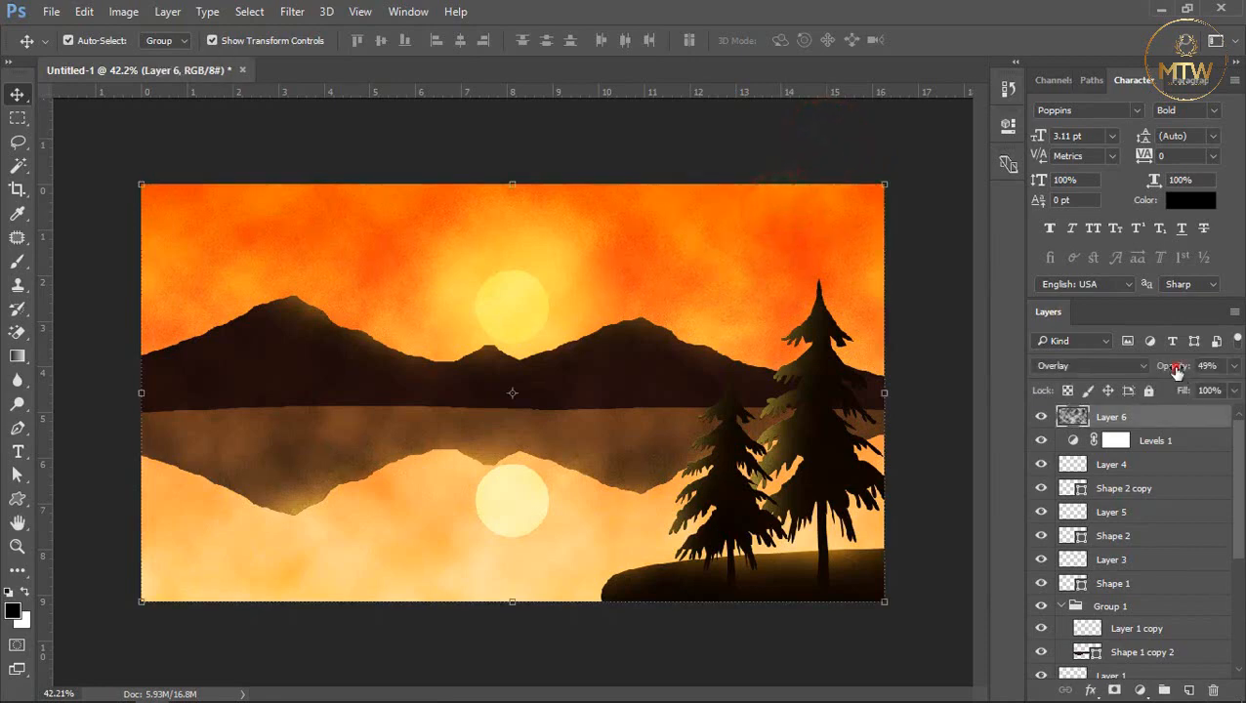
left_click_drag(1176, 371, 1166, 373)
left_click(684, 117)
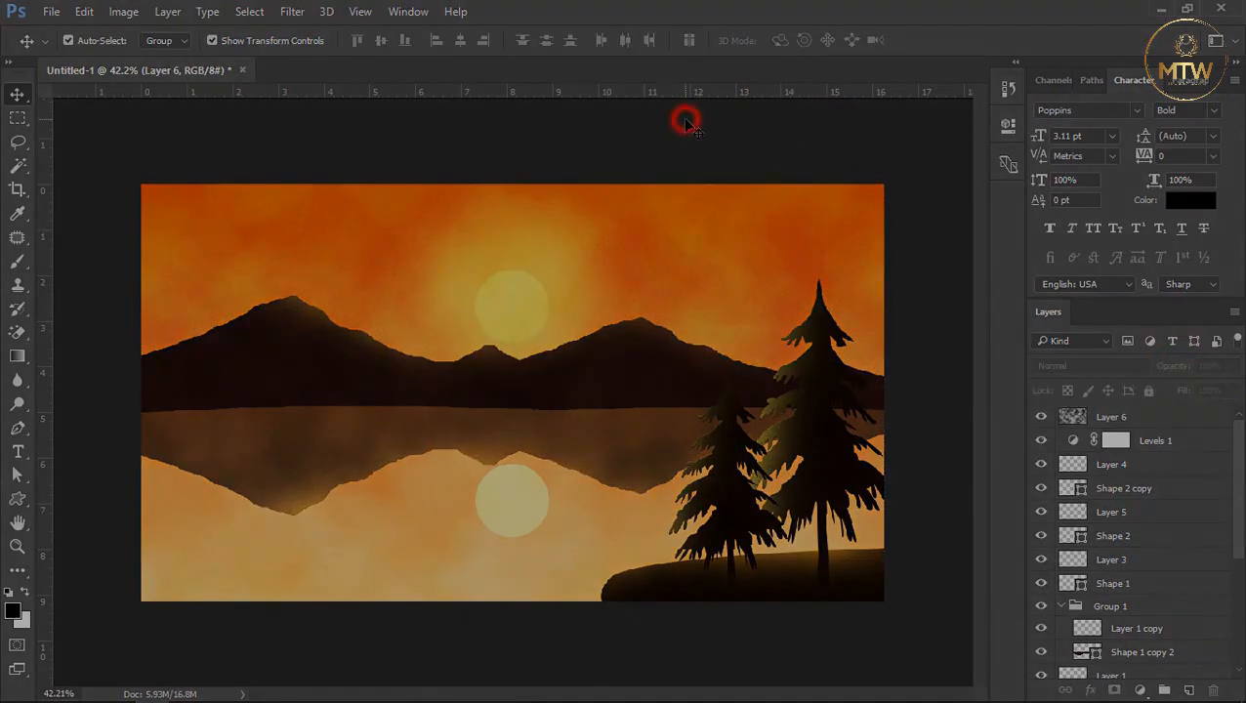